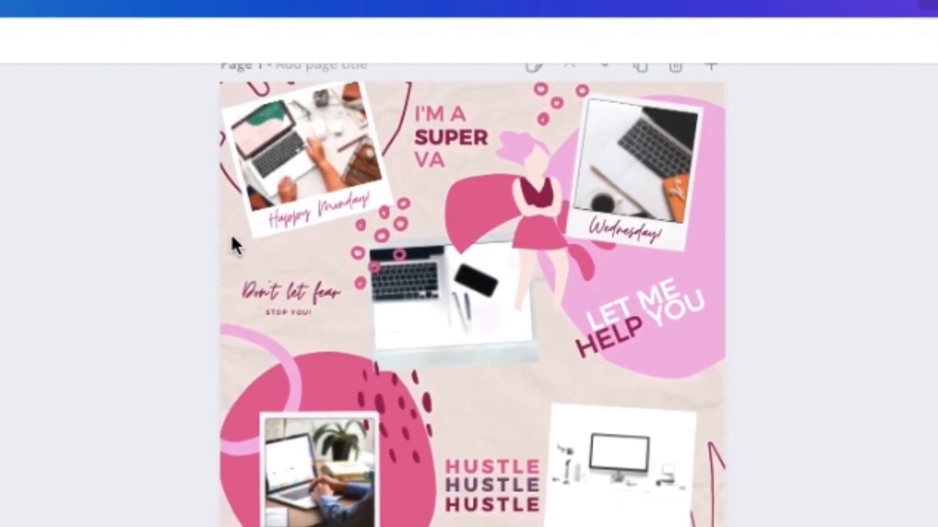
- Examine the Instagram Puzzle 1 design, checking how page 1's photos and graphics span the nine grid squares shown on page 2
left_click(178, 170)
left_click(251, 122)
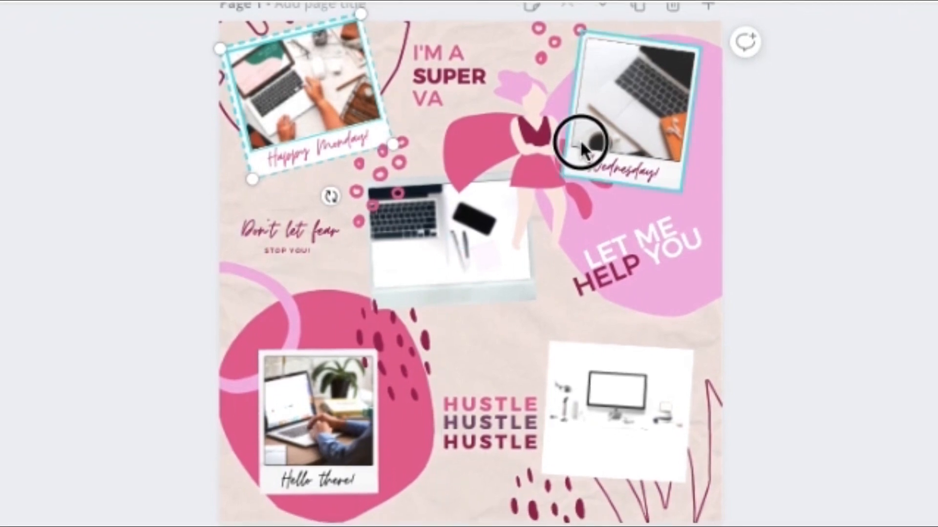
left_click(579, 149)
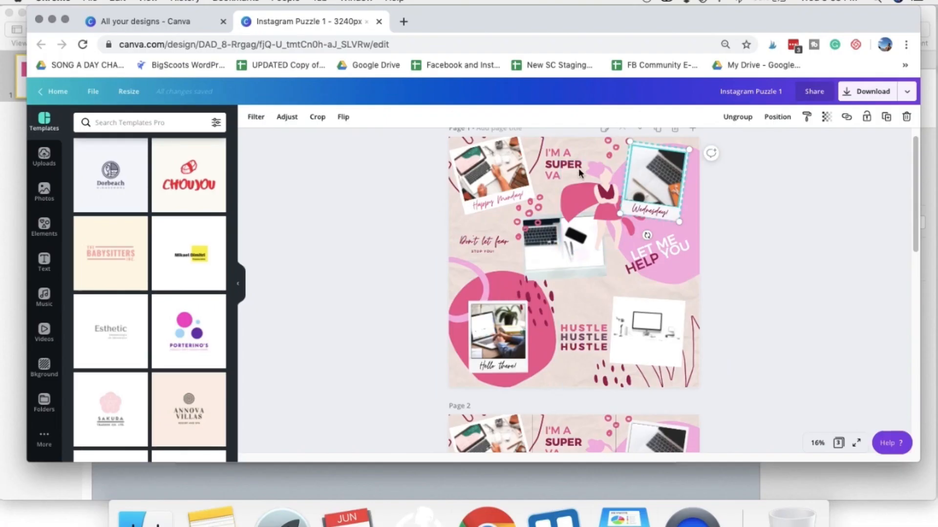
left_click(560, 187)
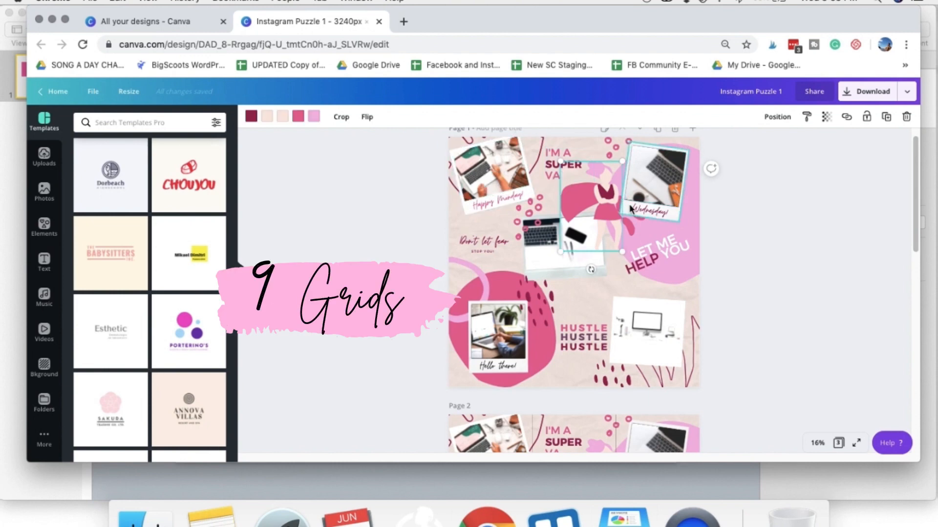
left_click(496, 176)
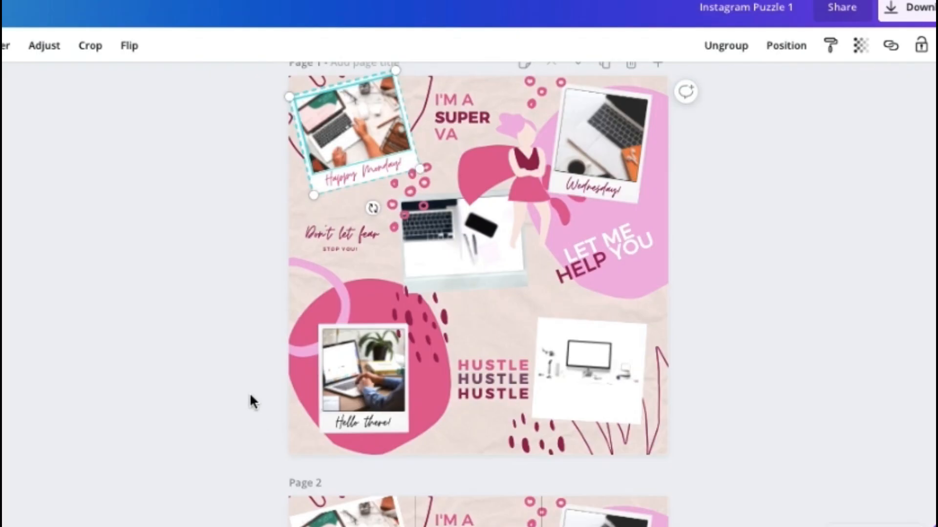
left_click(407, 180)
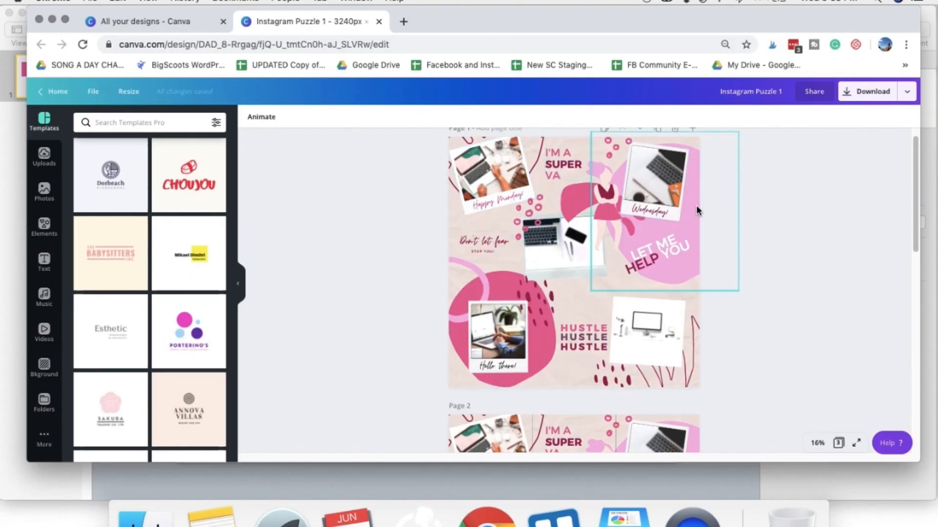
scroll(713, 332, "down", 5)
scroll(714, 337, "up", 3)
scroll(703, 348, "down", 4)
scroll(693, 349, "up", 4)
scroll(574, 325, "down", 4)
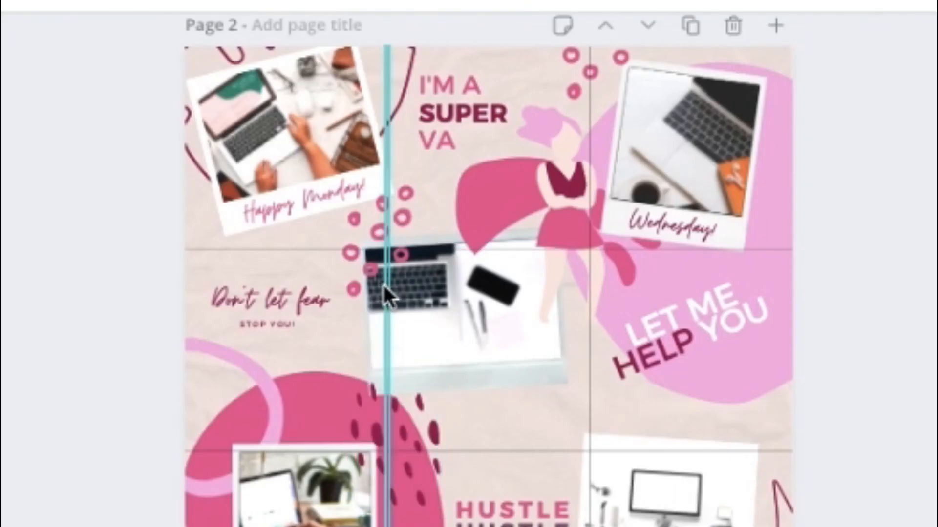
left_click(376, 271)
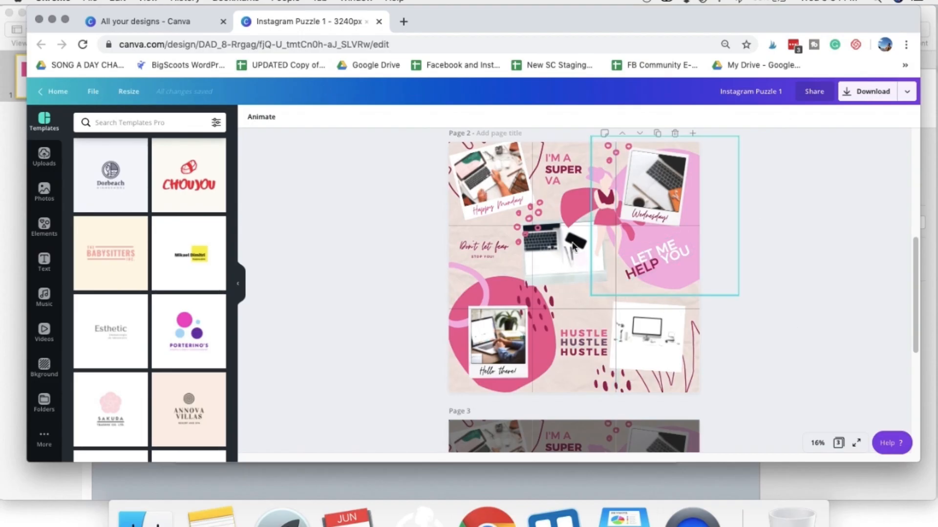
left_click_drag(776, 374, 928, 313)
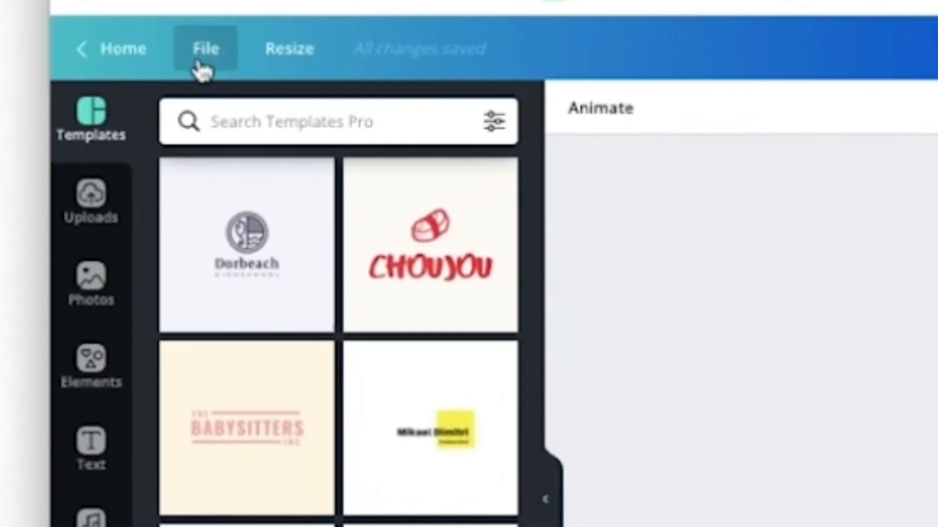
- Start a new design with custom dimensions and clear the prefilled width and height
left_click(89, 92)
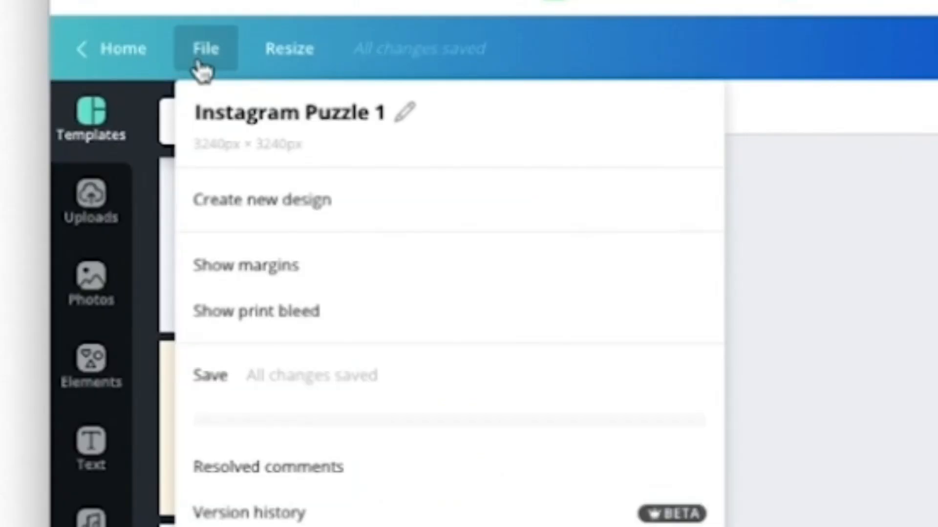
left_click(510, 218)
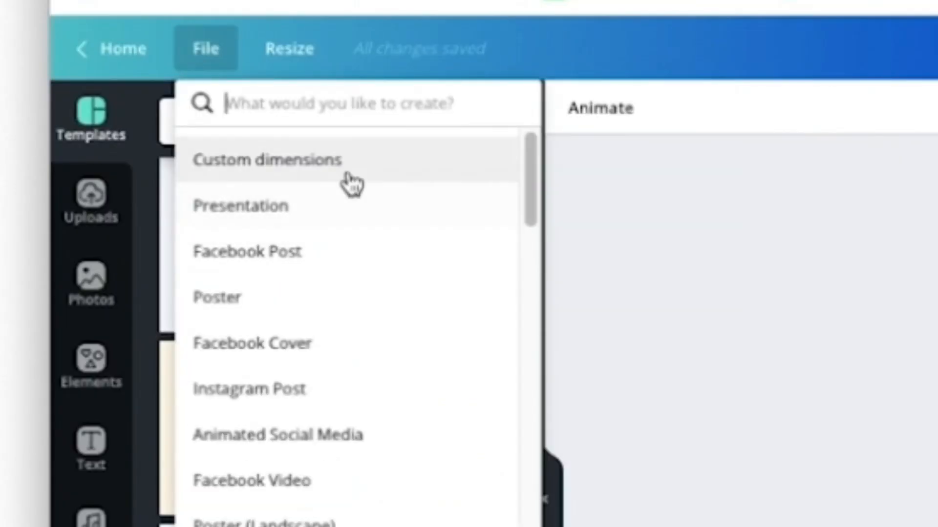
left_click(390, 174)
left_click_drag(200, 162, 258, 161)
key("BackSpace")
left_click_drag(486, 171, 456, 175)
key("BackSpace")
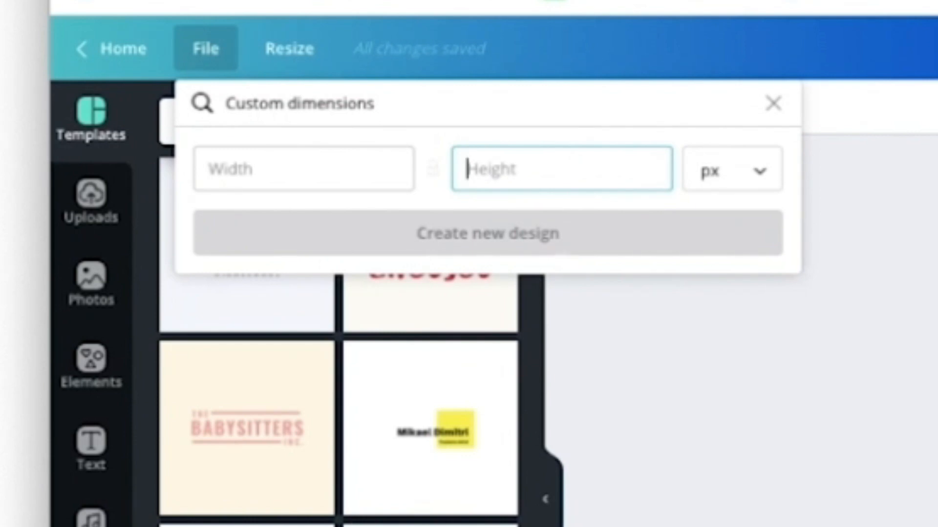
left_click(263, 158)
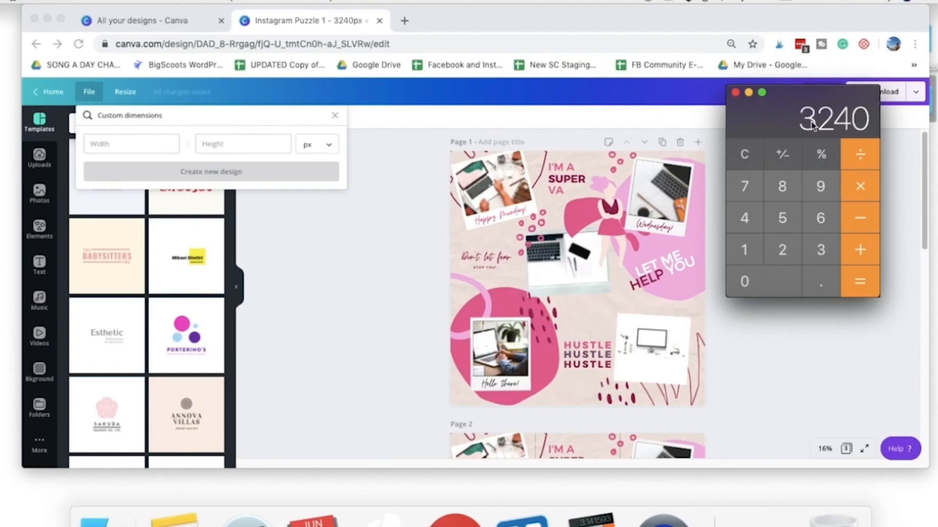
- Set the new design's width and height to 3240 px each and create it
left_click(135, 147)
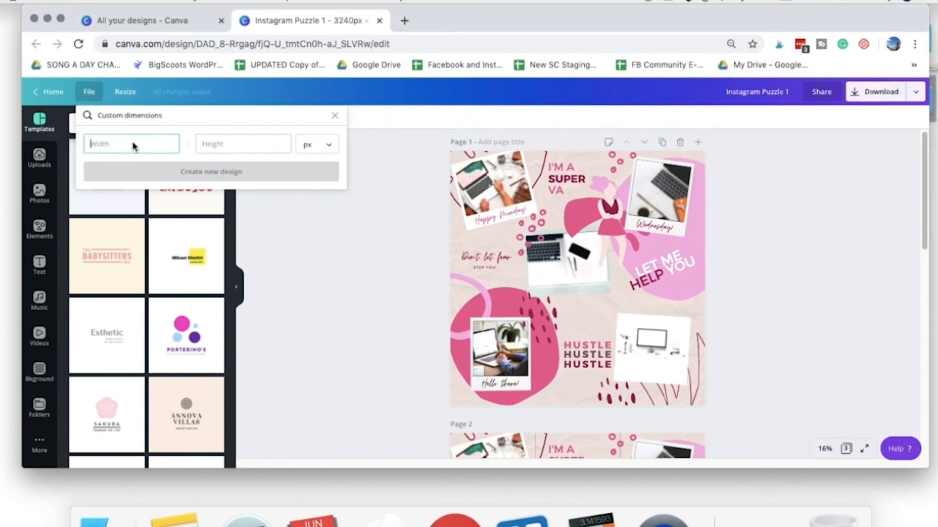
type("3240")
left_click(229, 153)
type("3240")
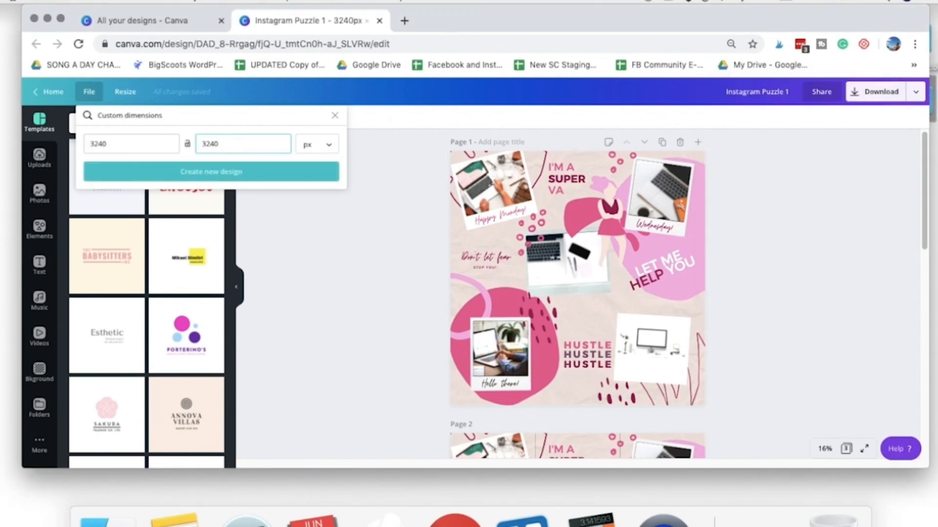
left_click(330, 148)
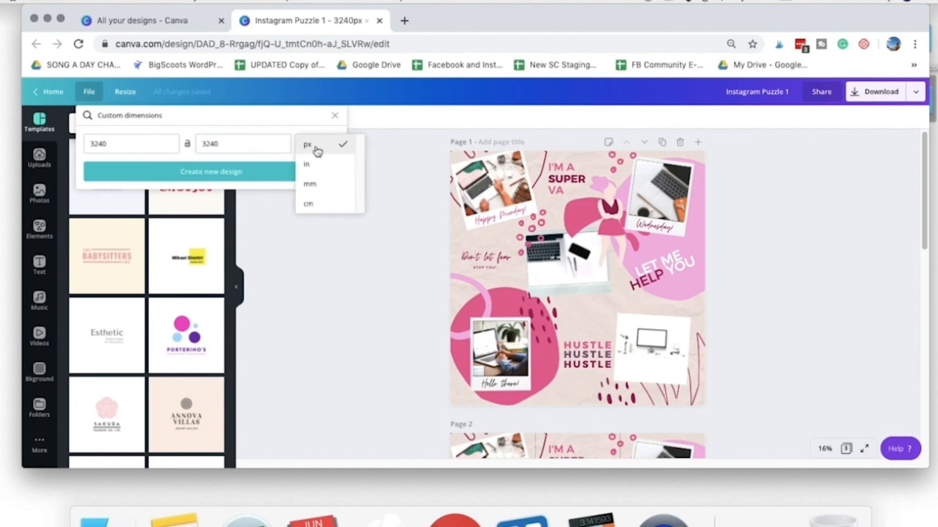
left_click(318, 151)
left_click(264, 174)
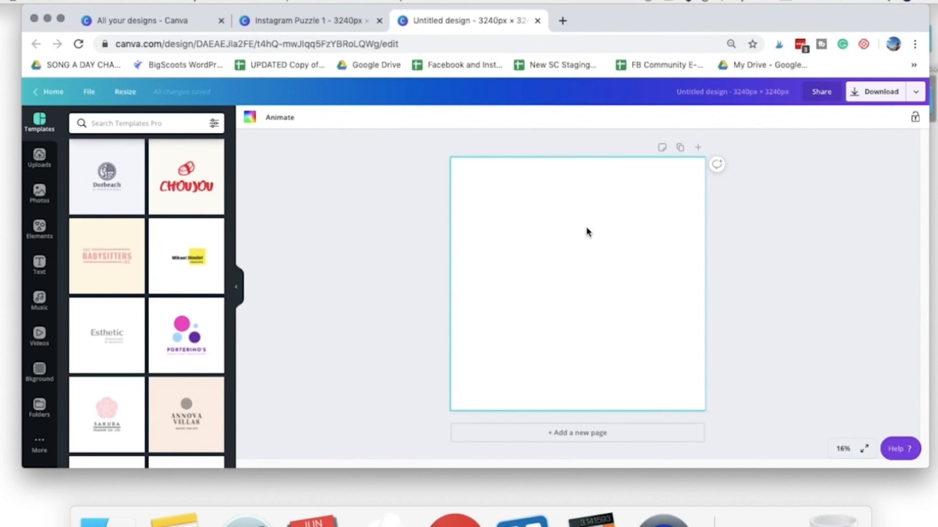
- Give the blank page a pale pink background colour, #fff2fa
left_click(249, 120)
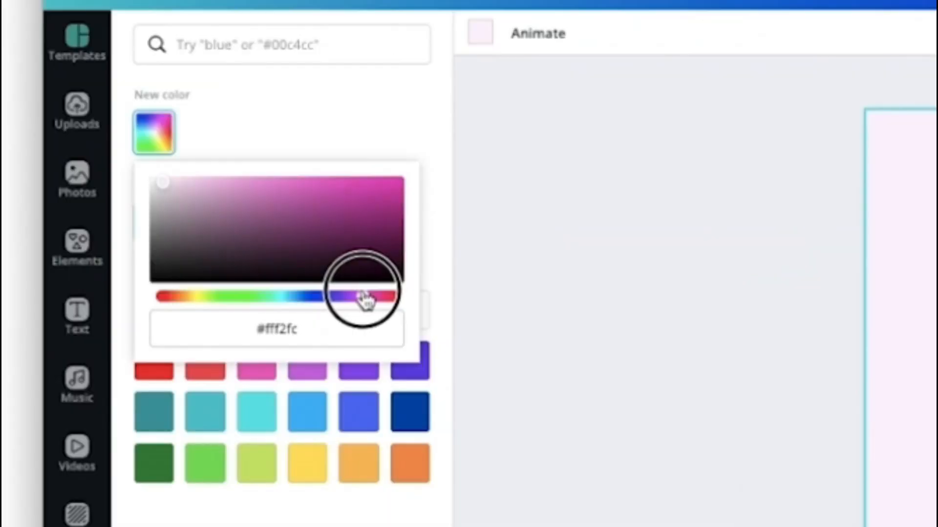
left_click_drag(364, 299, 371, 298)
left_click(430, 152)
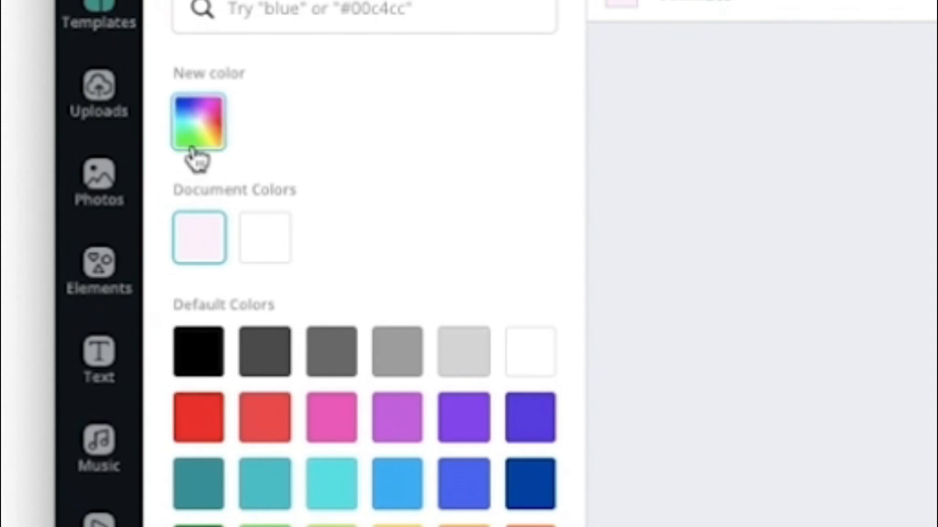
left_click(195, 146)
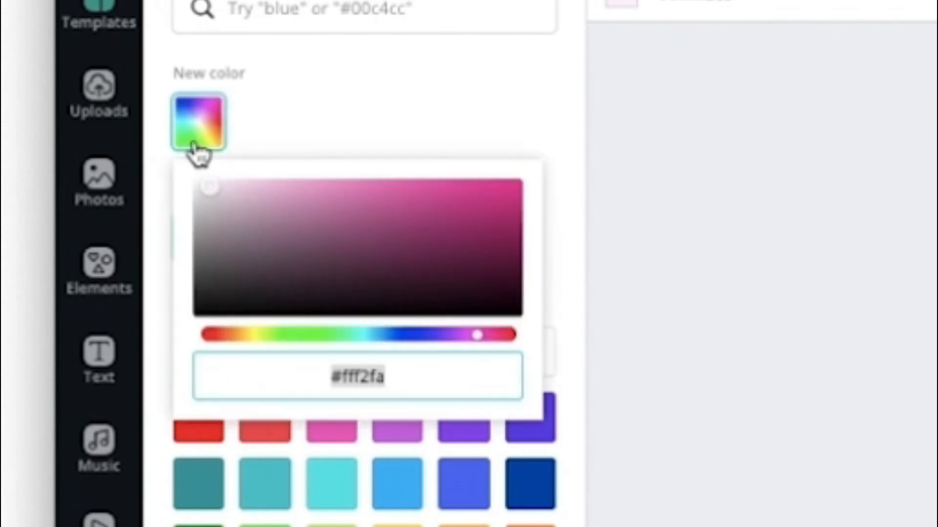
left_click(364, 368)
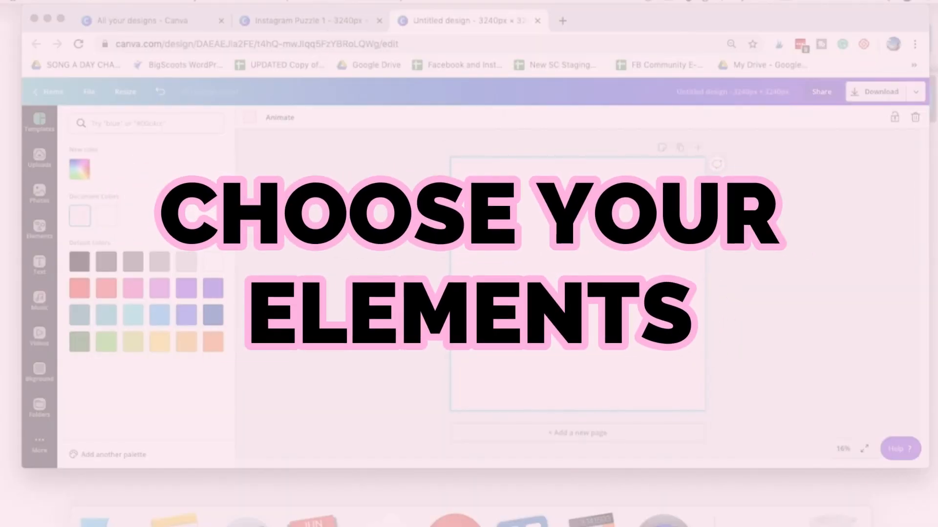
- Add the purple Bold Foliage leaves at the page's upper-left corner and the orange Sketchy Flowers tulips, tilted, at its lower-left corner
left_click(36, 228)
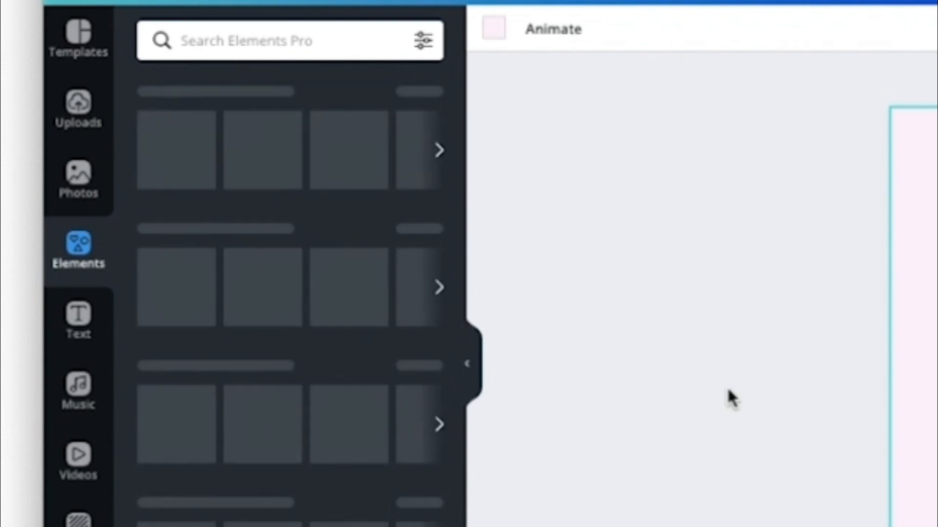
scroll(306, 518, "down", 8)
scroll(308, 513, "up", 5)
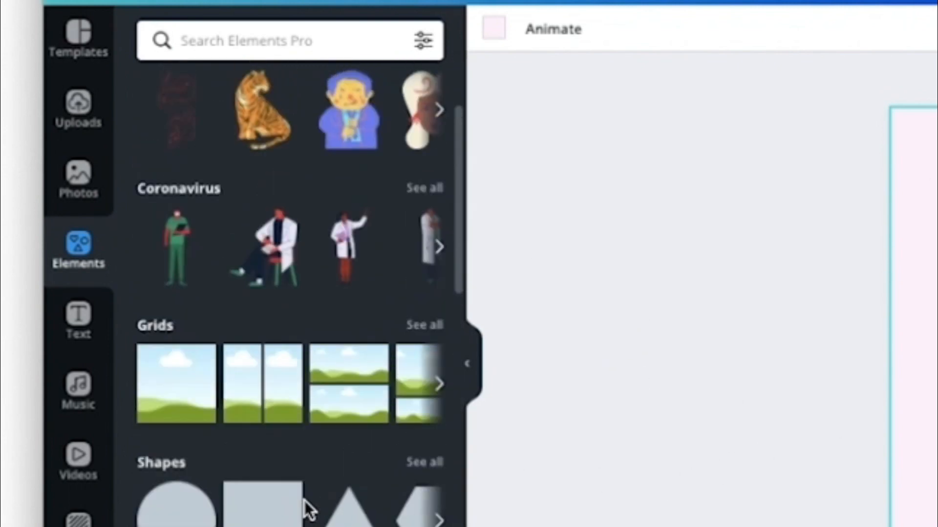
scroll(306, 510, "up", 4)
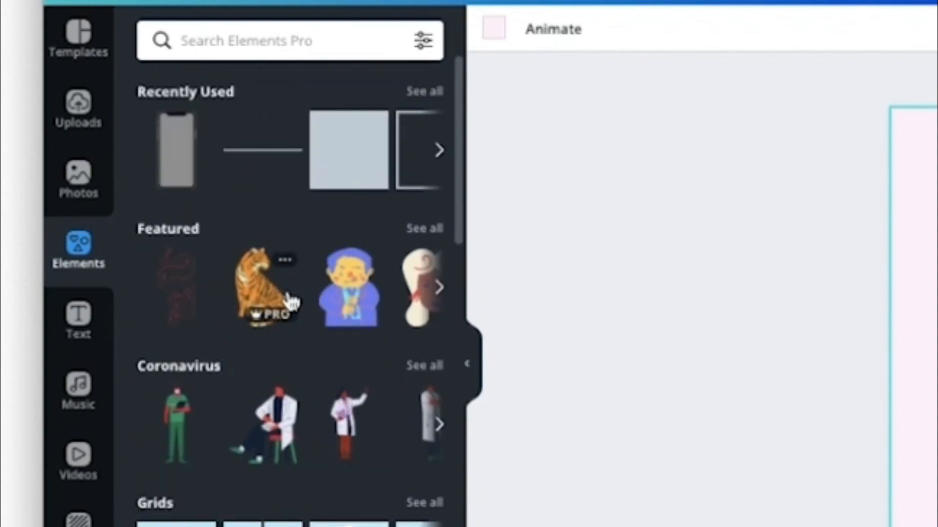
scroll(288, 367, "down", 10)
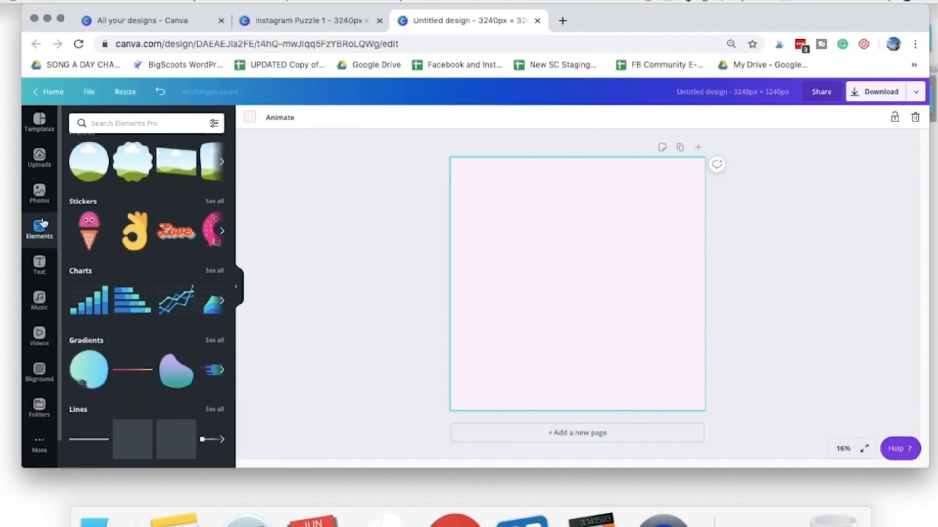
scroll(196, 318, "down", 5)
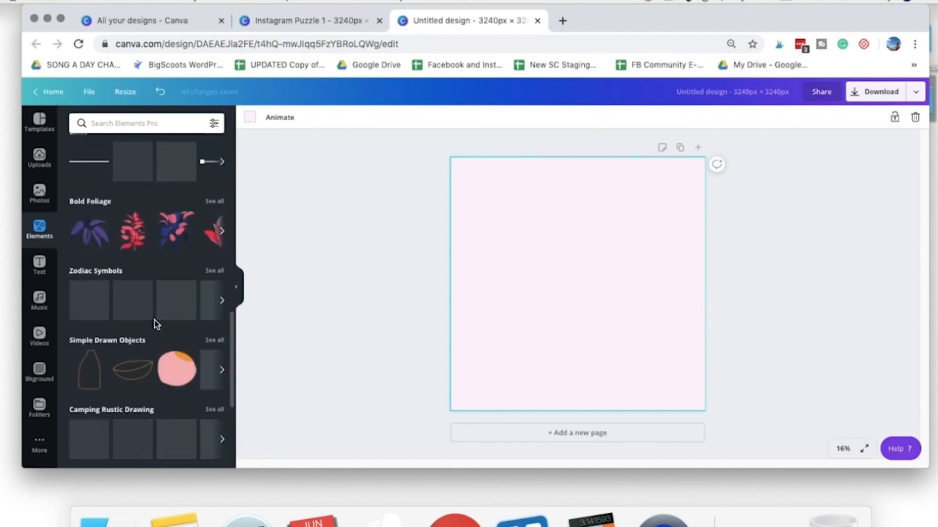
left_click(90, 235)
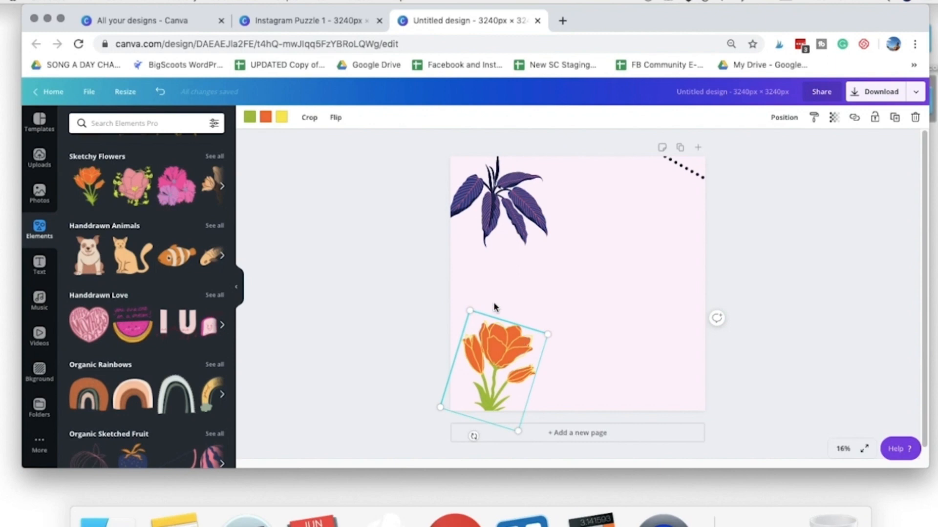
left_click_drag(499, 350, 473, 333)
left_click(542, 358)
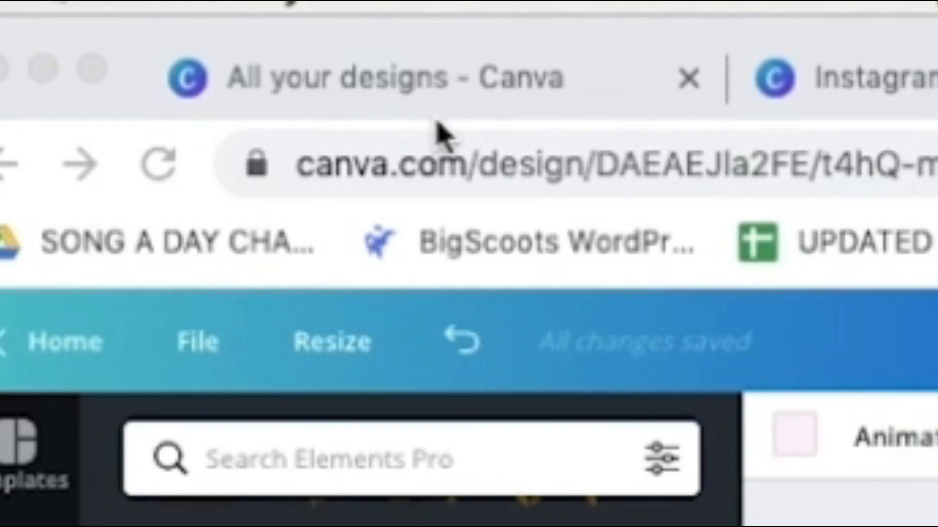
- Go to the overview of all designs and create a new 1080 × 1080 px Instagram Post design
left_click(402, 100)
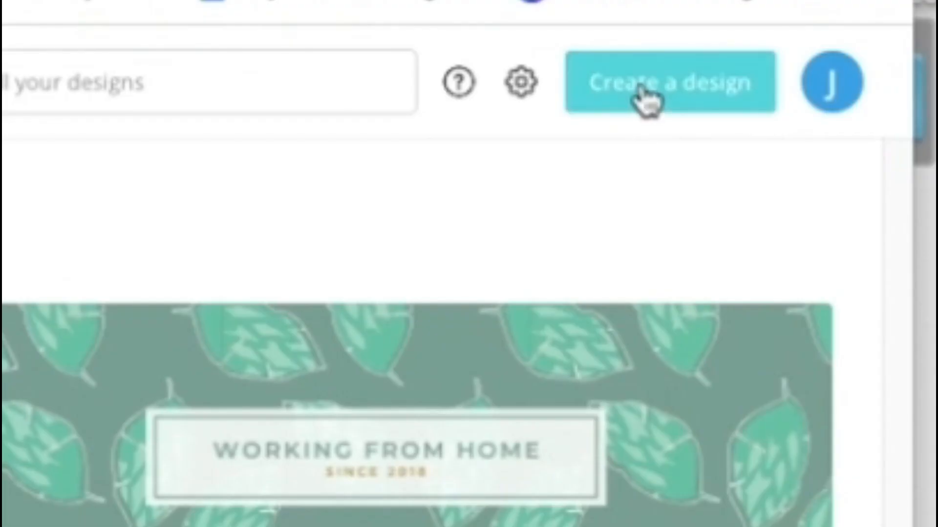
left_click(854, 101)
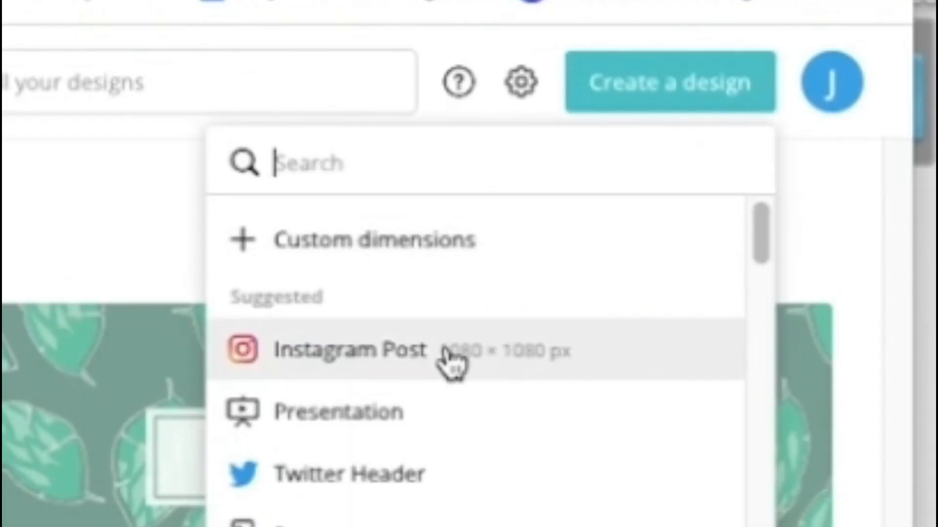
left_click(624, 373)
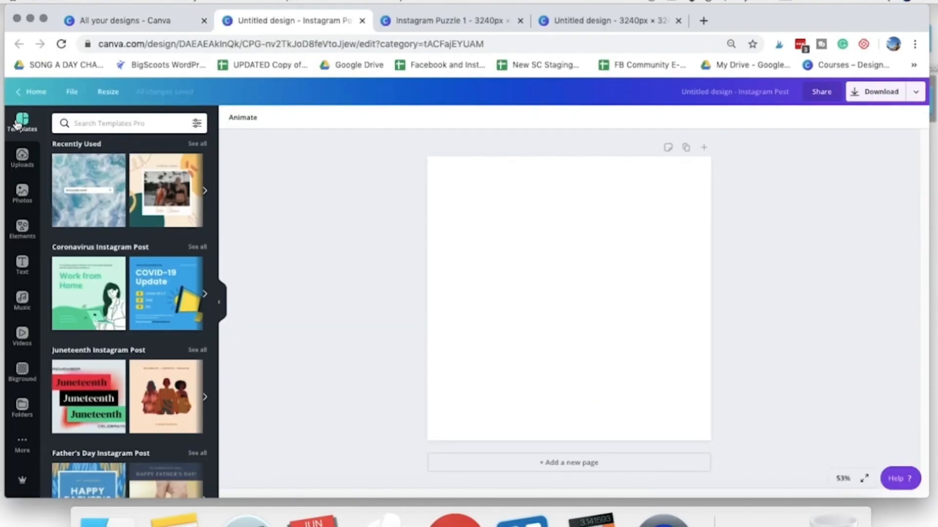
- Apply the "Hello there!" polaroid photo template to the Instagram post and add a second page after it
scroll(138, 244, "down", 4)
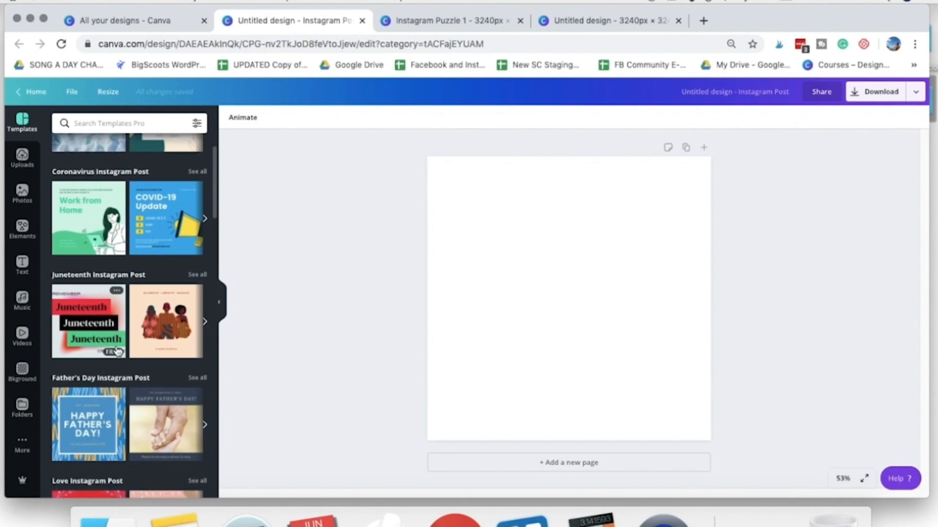
scroll(146, 346, "down", 10)
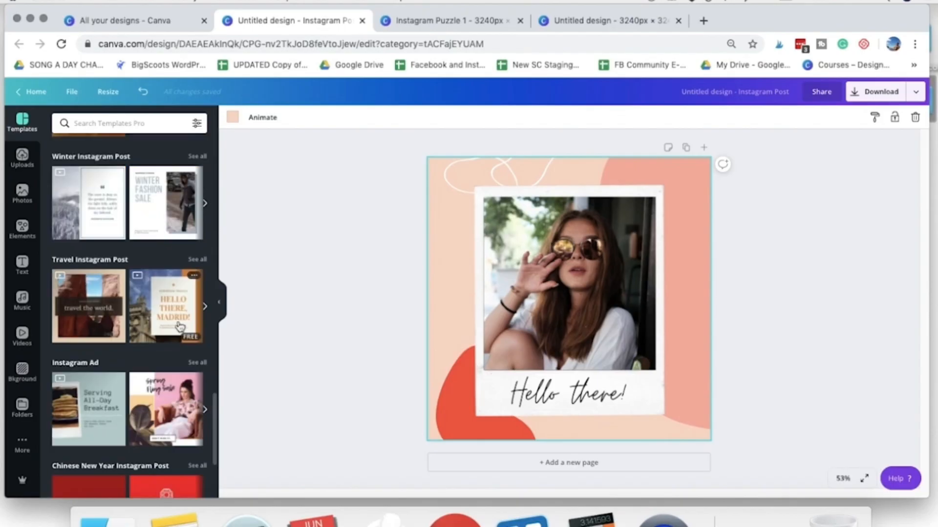
left_click(703, 147)
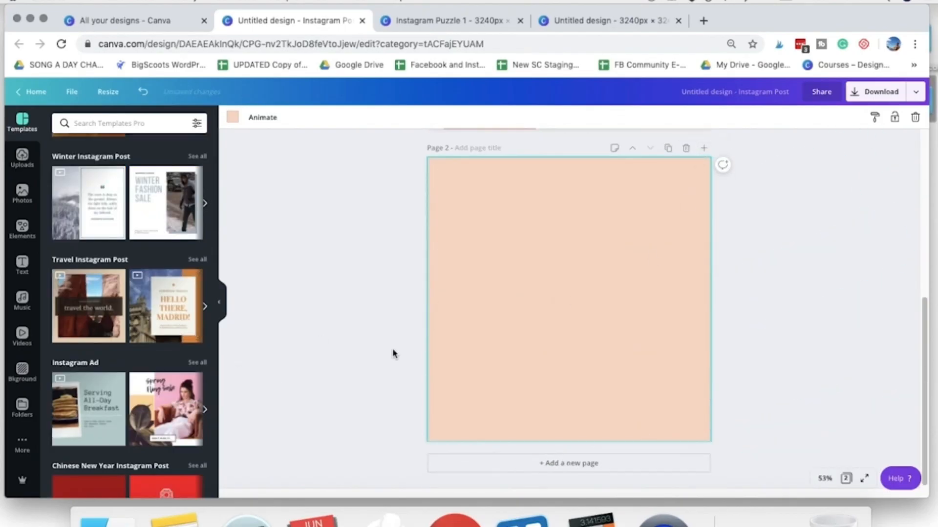
scroll(498, 350, "up", 6)
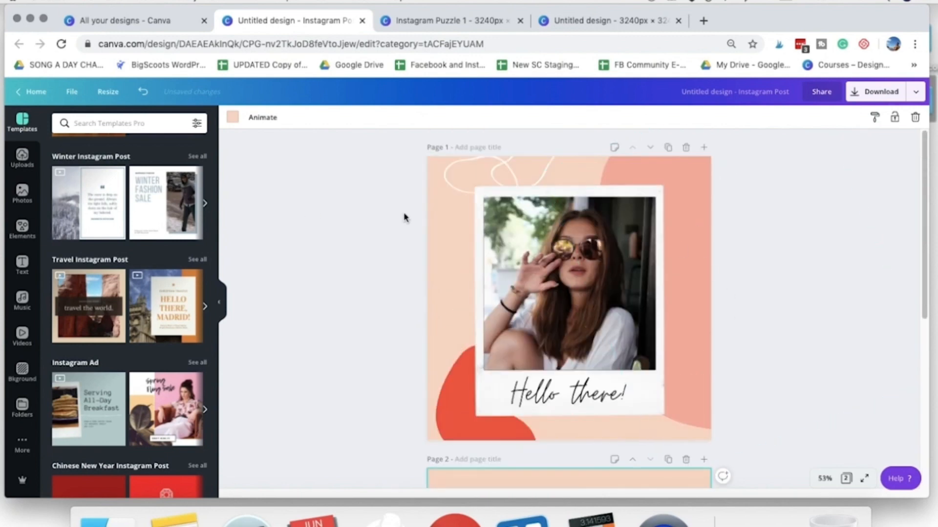
scroll(586, 371, "down", 4)
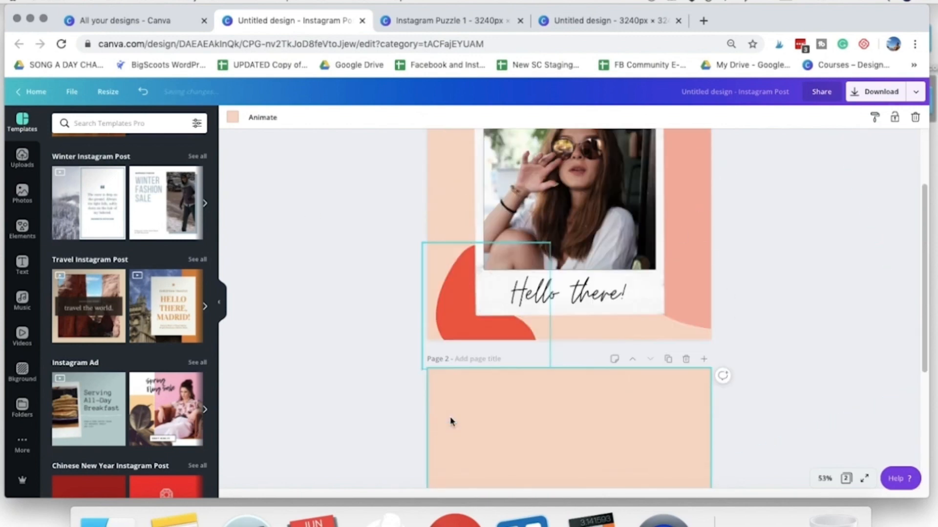
left_click(707, 290)
scroll(620, 385, "up", 4)
scroll(565, 290, "up", 6)
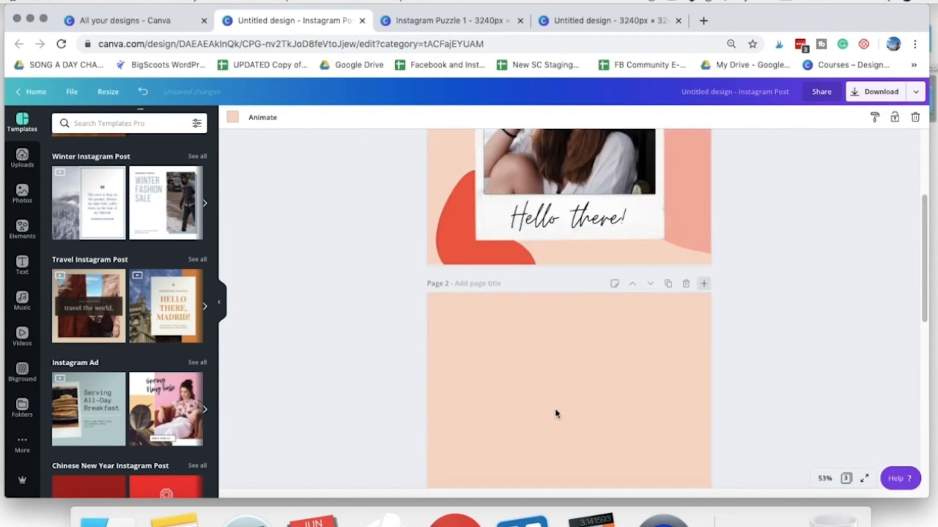
- Apply the green crumpled-paper "Happy Ramadan Kareem!" photo template to page 2 of the Instagram post
scroll(535, 357, "down", 5)
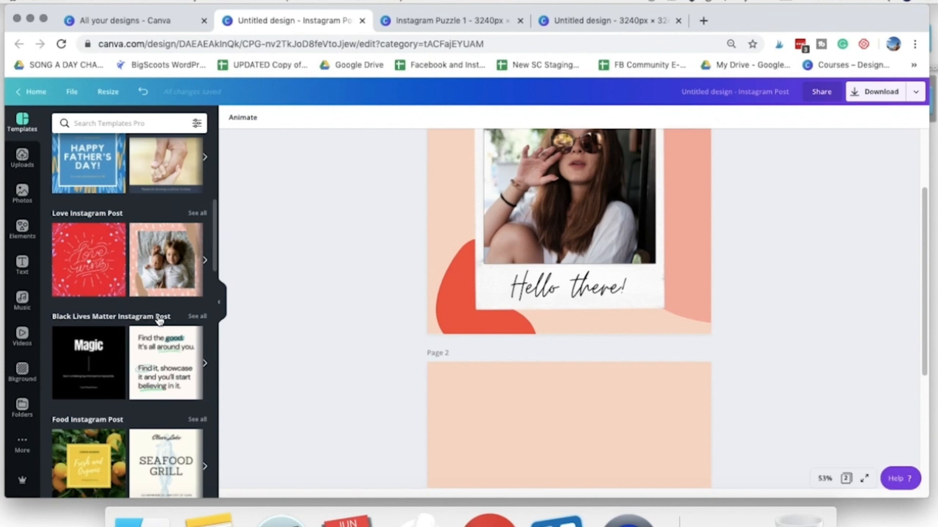
mouse_move(136, 279)
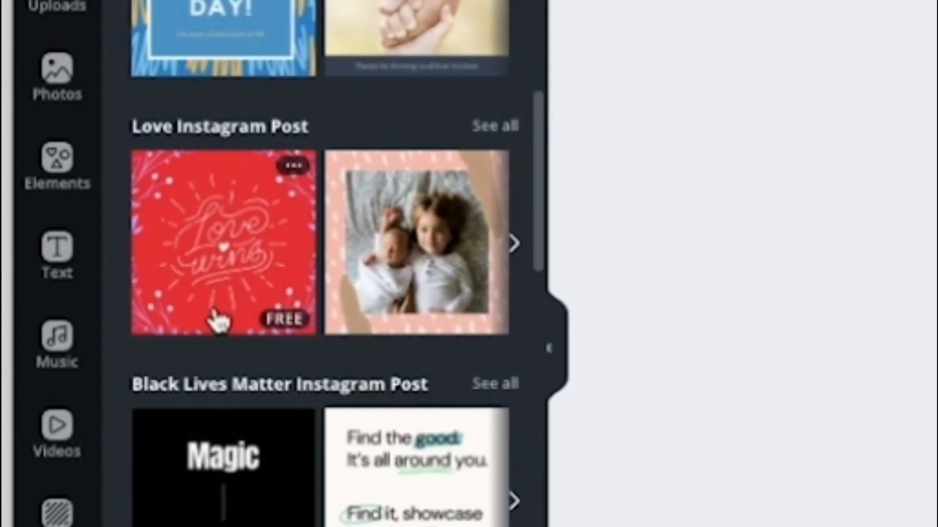
scroll(218, 319, "down", 1)
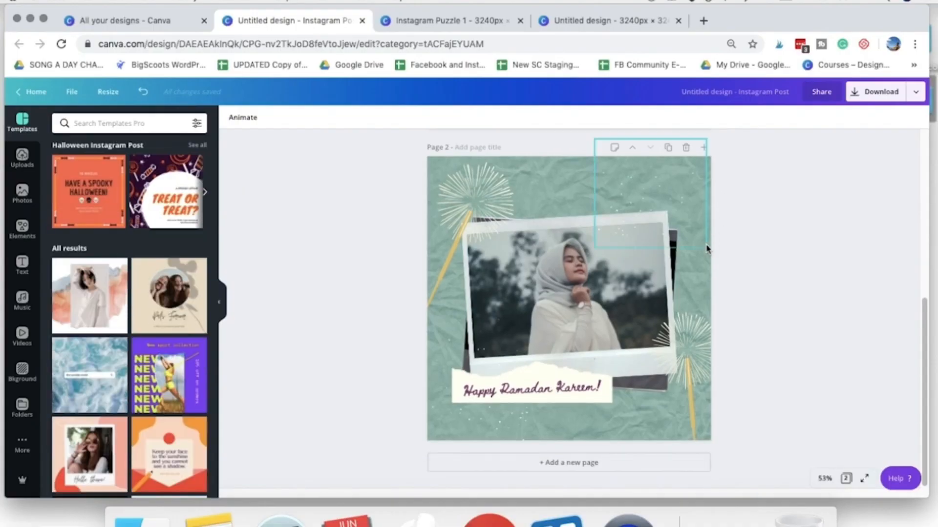
scroll(697, 229, "up", 5)
scroll(697, 230, "down", 10)
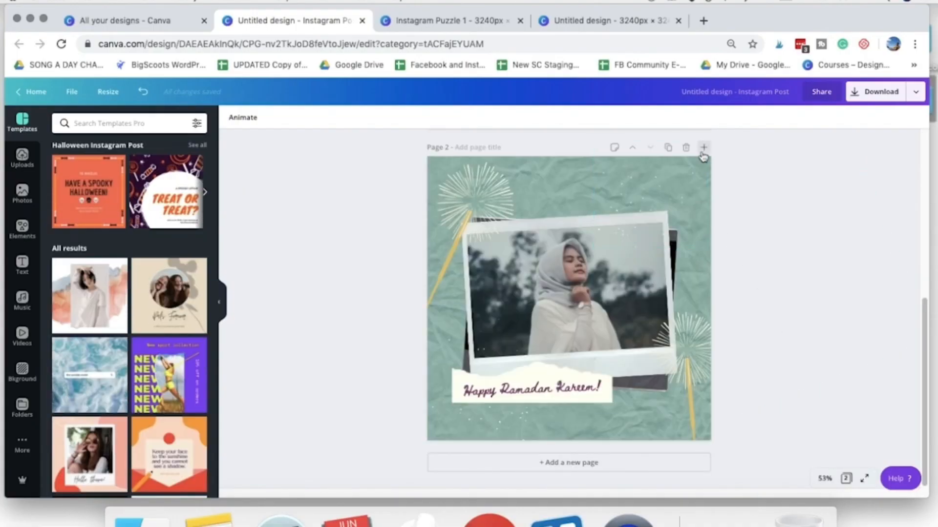
- Add a third page and apply the "Coming Soon" photo template with yellow and dark green organic shapes
left_click(703, 148)
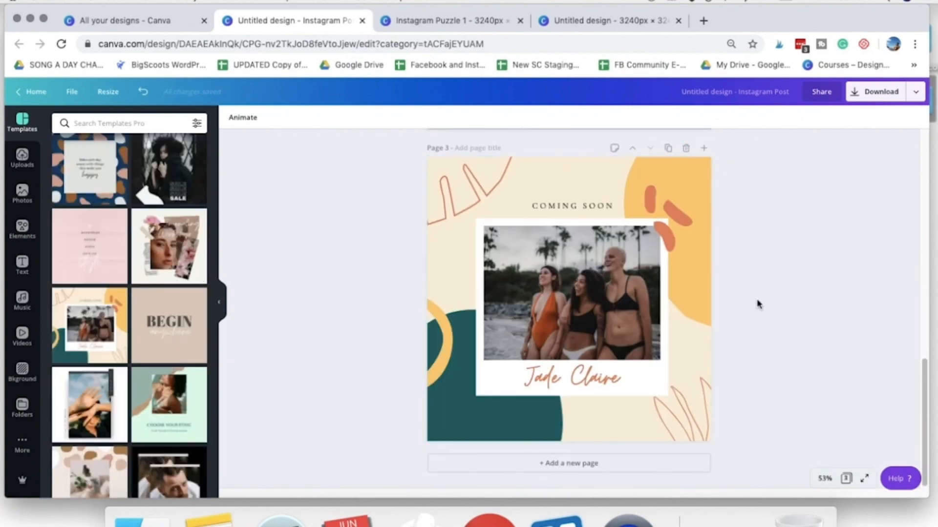
scroll(758, 304, "up", 5)
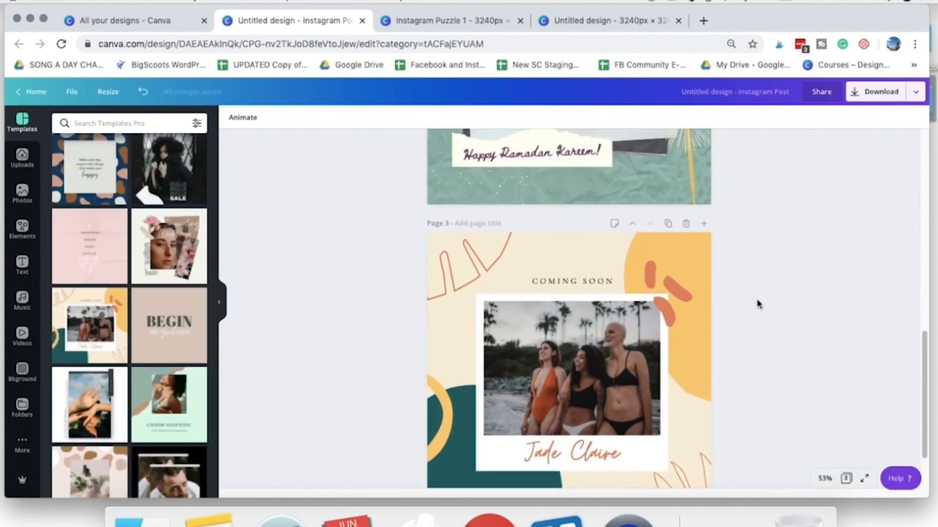
scroll(757, 304, "up", 5)
scroll(757, 310, "down", 10)
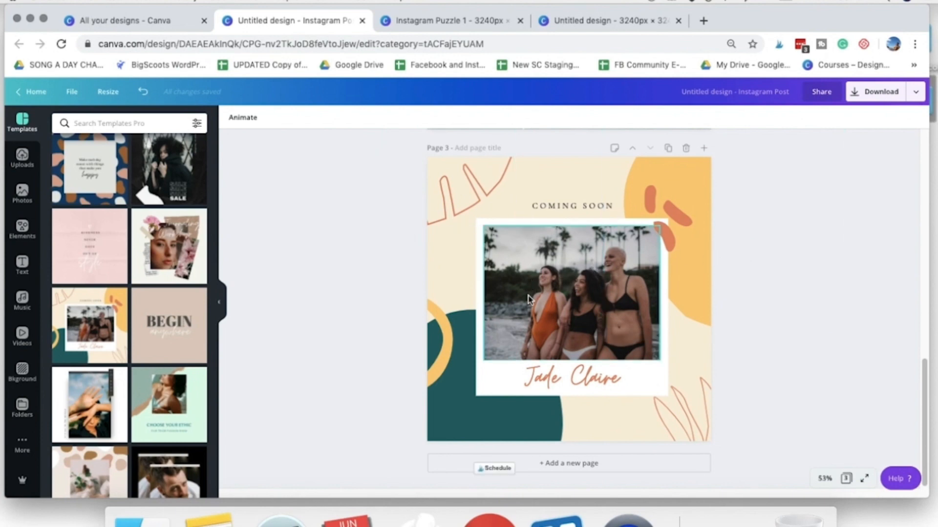
- Review the templates on the three pages and inspect the decorative shapes around the "Coming Soon" photo
scroll(750, 355, "up", 10)
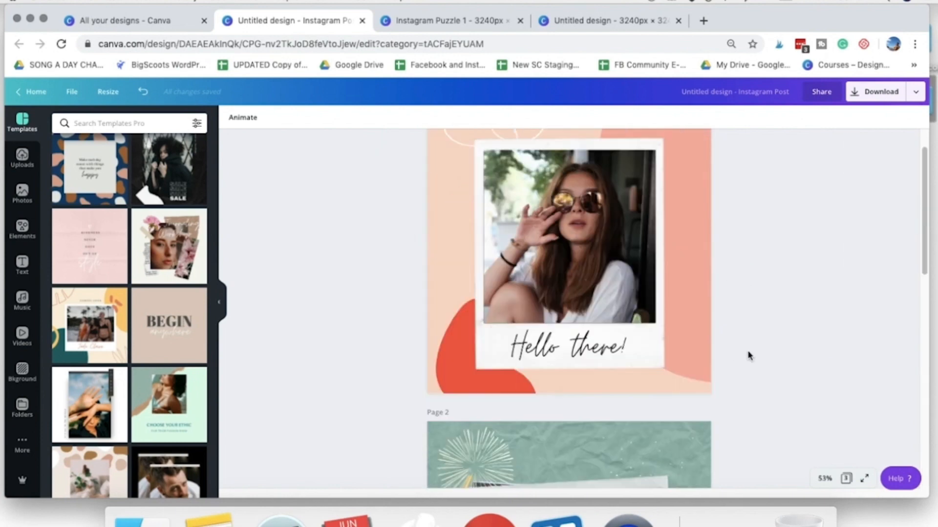
scroll(749, 356, "up", 1)
scroll(748, 355, "down", 2)
scroll(552, 278, "up", 2)
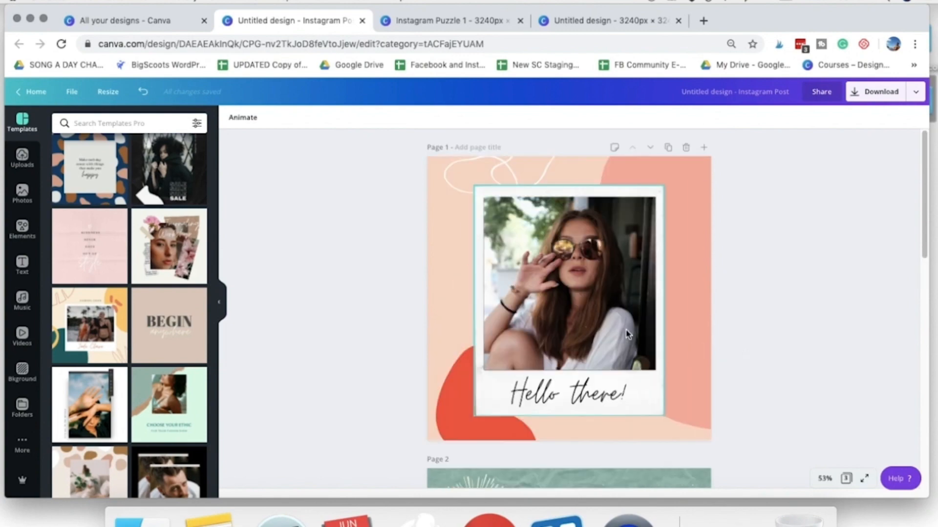
scroll(742, 357, "down", 2)
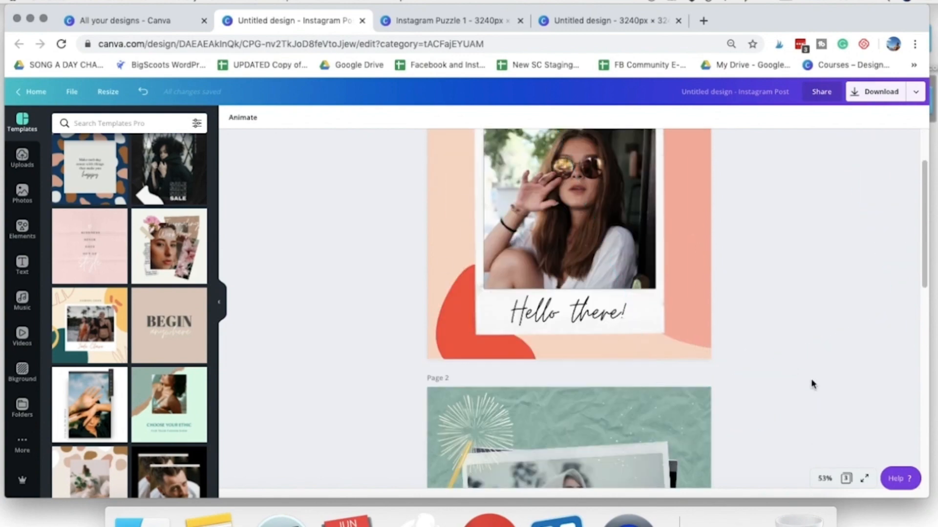
scroll(813, 380, "down", 12)
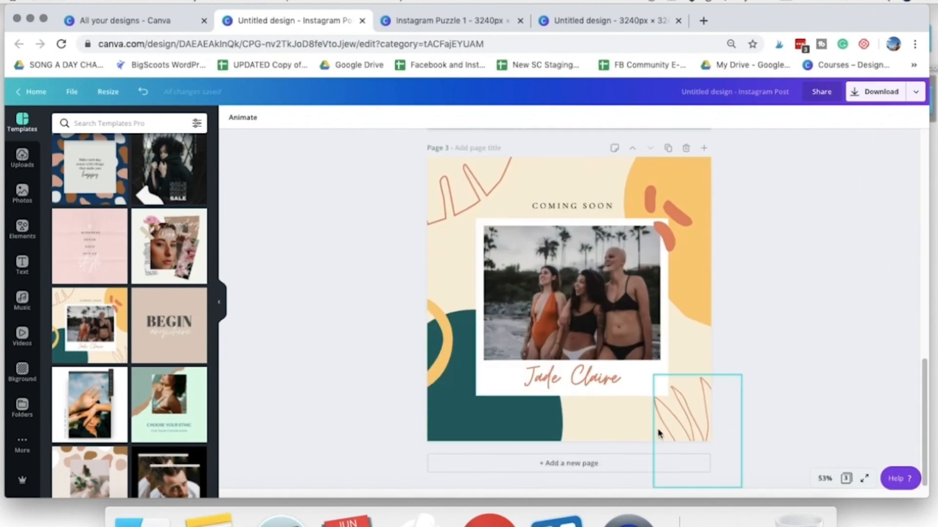
left_click(454, 186)
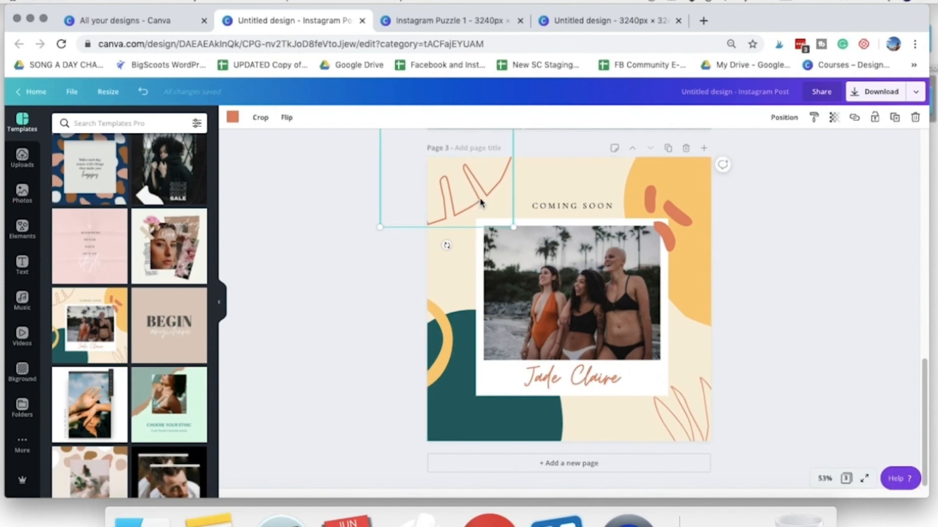
left_click(703, 271)
left_click(676, 247)
left_click(706, 344)
- Duplicate the "Coming Soon" page as page 4
left_click(746, 381)
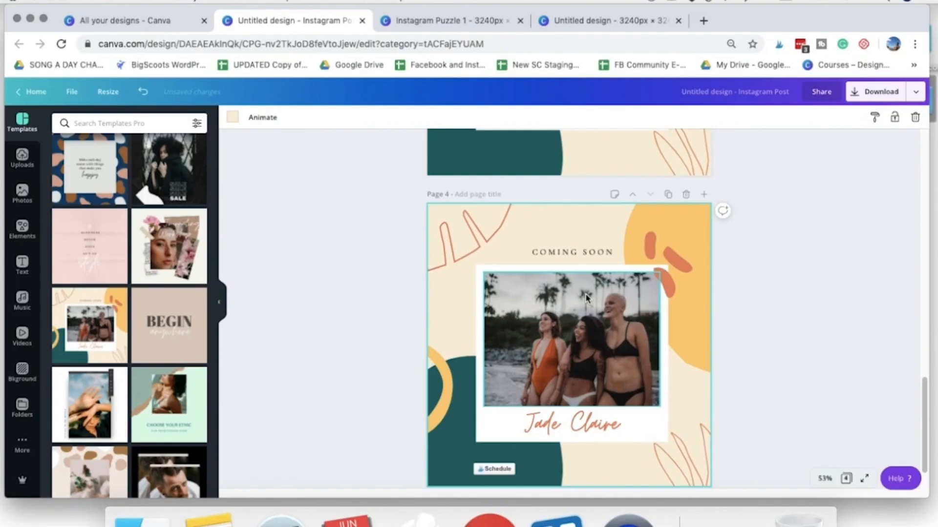
scroll(585, 295, "up", 3)
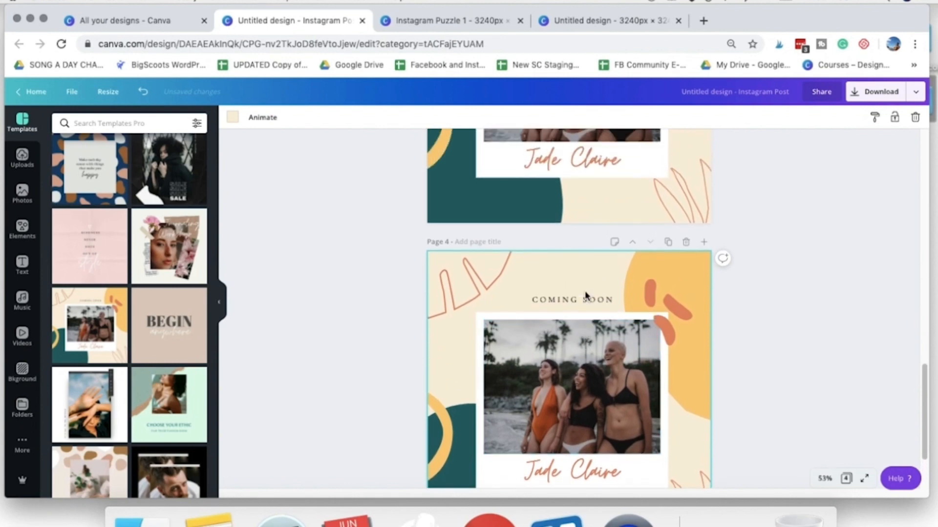
scroll(584, 291, "up", 2)
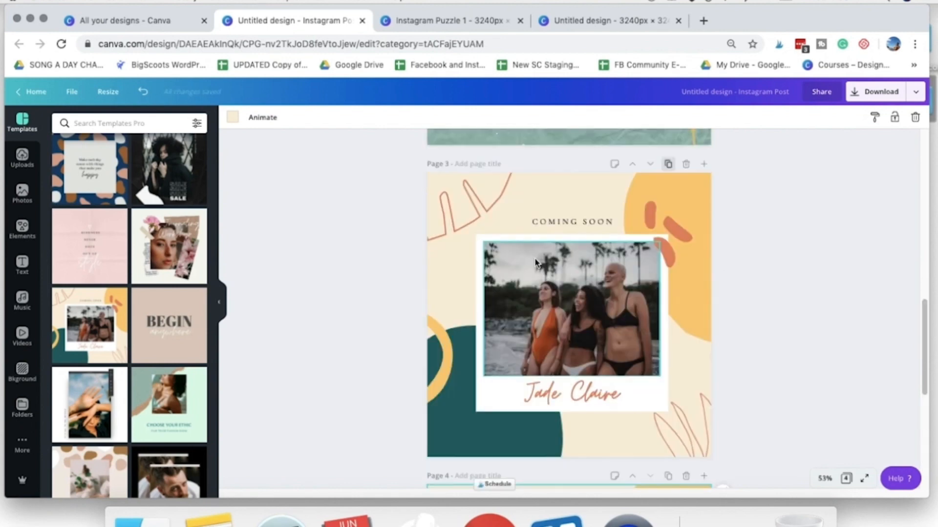
left_click(572, 308)
left_click(723, 349)
- Delete the photo, its white frame and the texts from page 4, keeping only the decorative shapes
scroll(628, 385, "down", 2)
scroll(594, 304, "down", 1)
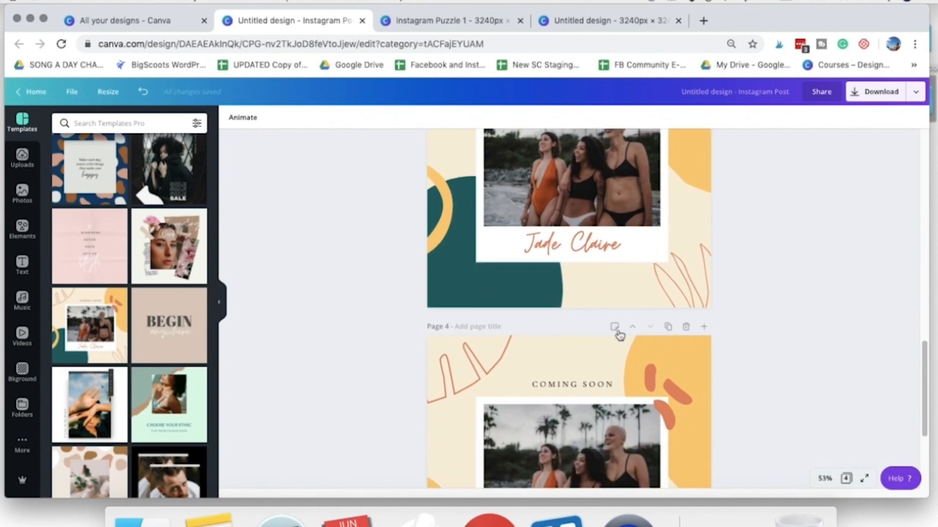
scroll(677, 340, "down", 3)
scroll(605, 321, "up", 5)
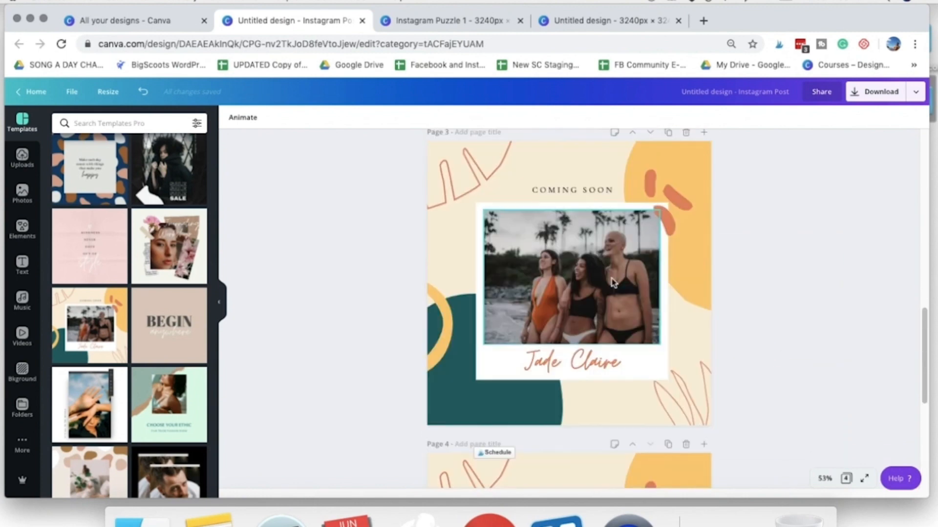
scroll(571, 388, "down", 5)
left_click(587, 251)
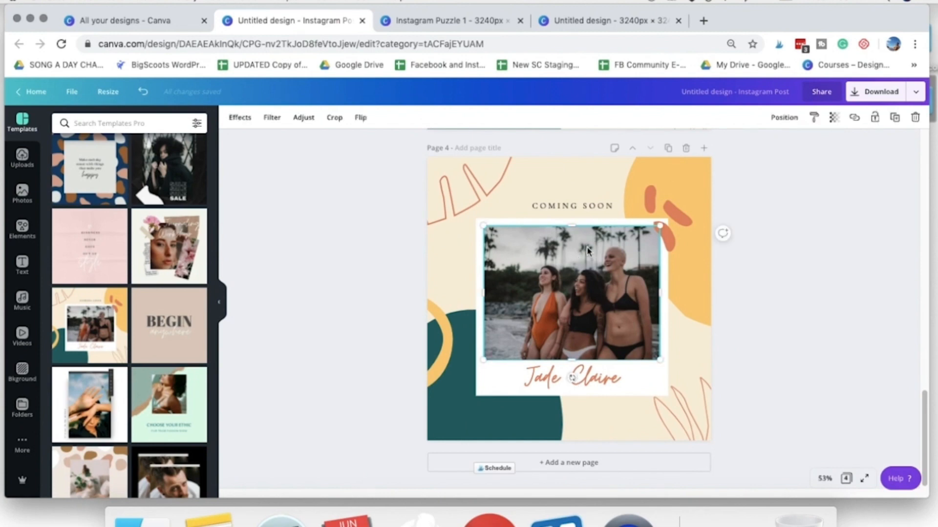
right_click(587, 251)
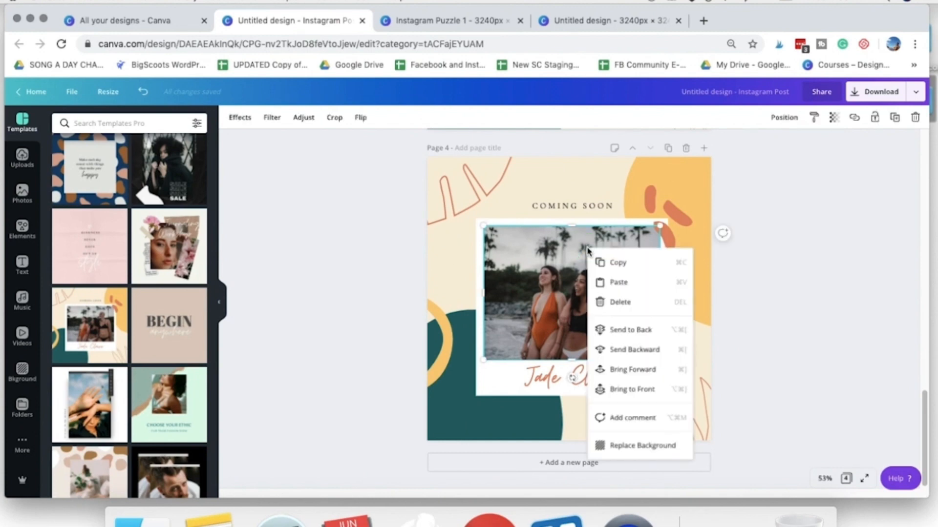
left_click(560, 261)
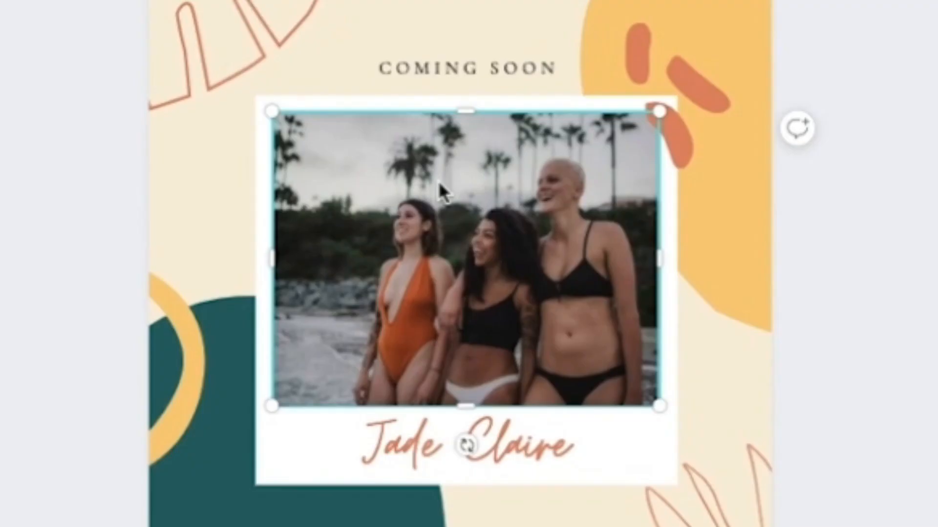
right_click(548, 256)
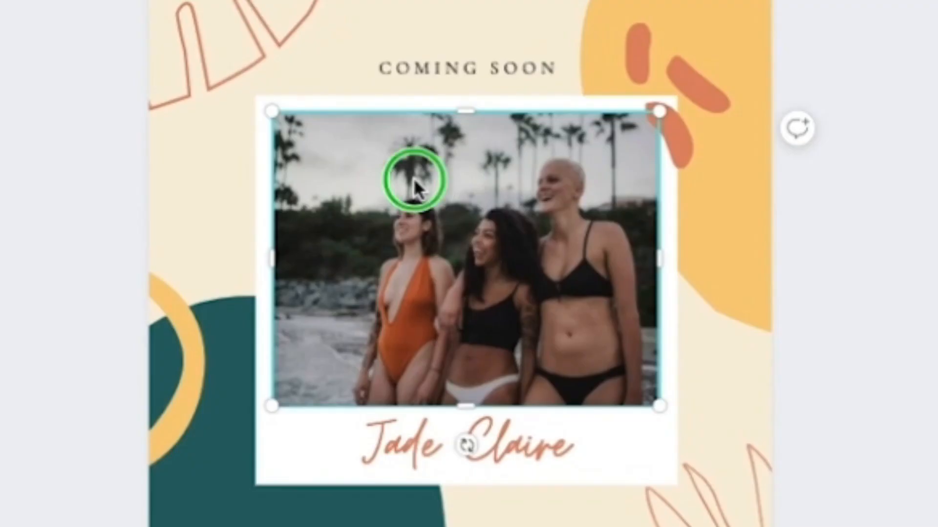
left_click(561, 296)
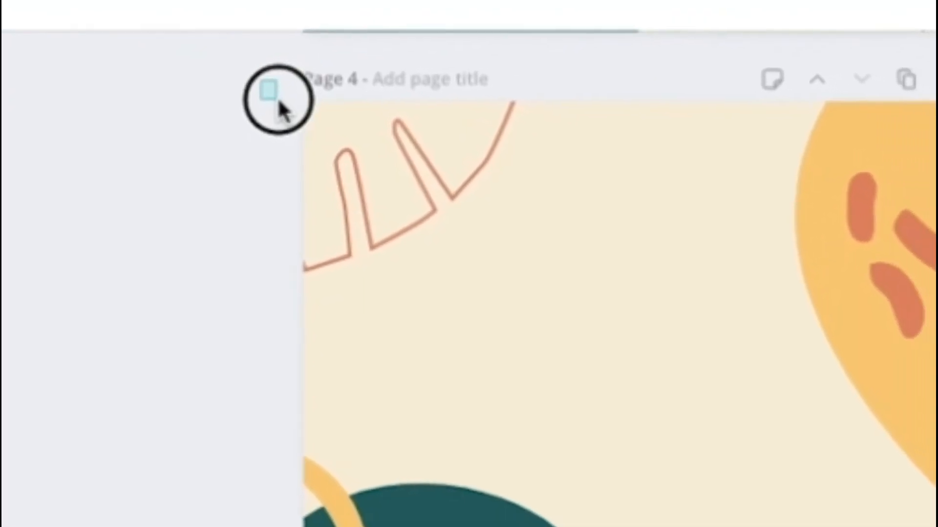
- Select all the remaining decorative shapes on page 4 together and copy them
left_click_drag(253, 78, 367, 210)
left_click_drag(310, 175, 898, 526)
left_click_drag(126, 17, 644, 525)
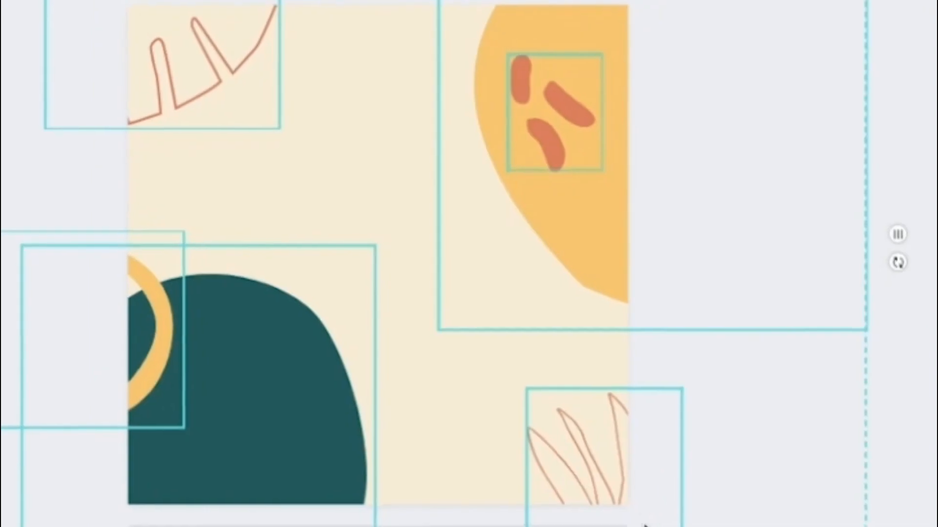
right_click(469, 119)
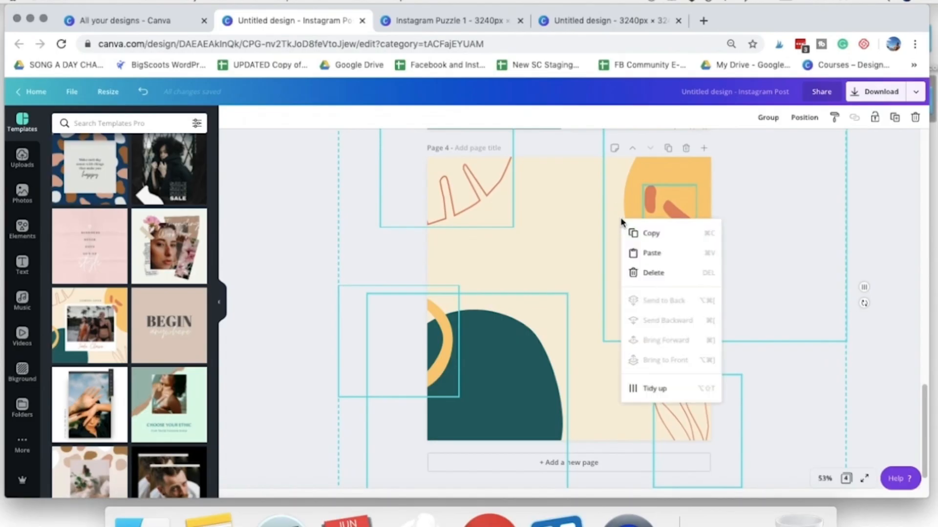
left_click(685, 237)
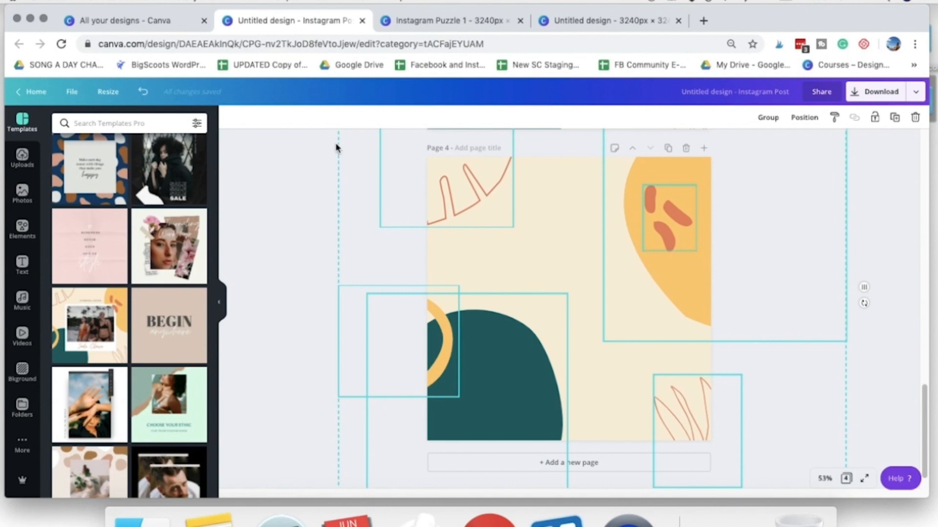
left_click(289, 230)
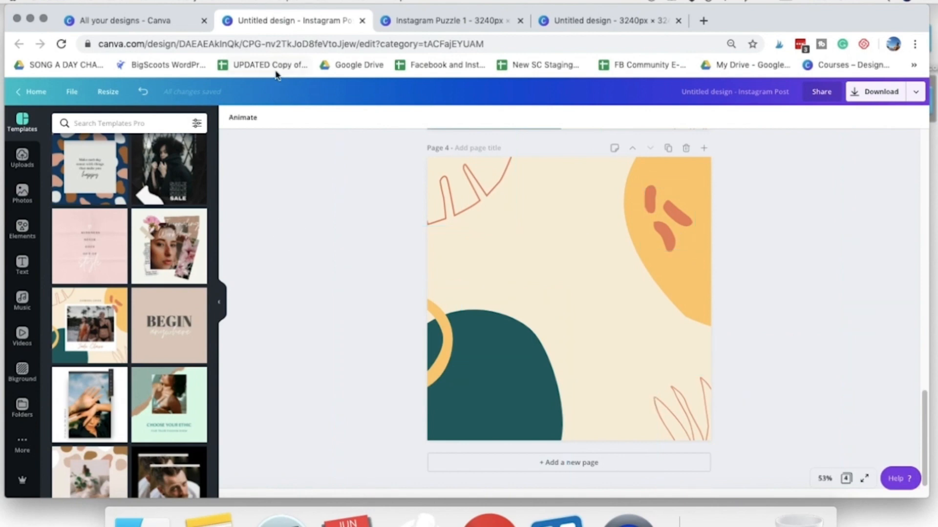
- In the 3240 × 3240 px design, duplicate the page and delete the purple leaves, orange tulips and dotted line from the copy
left_click(595, 32)
left_click(685, 149)
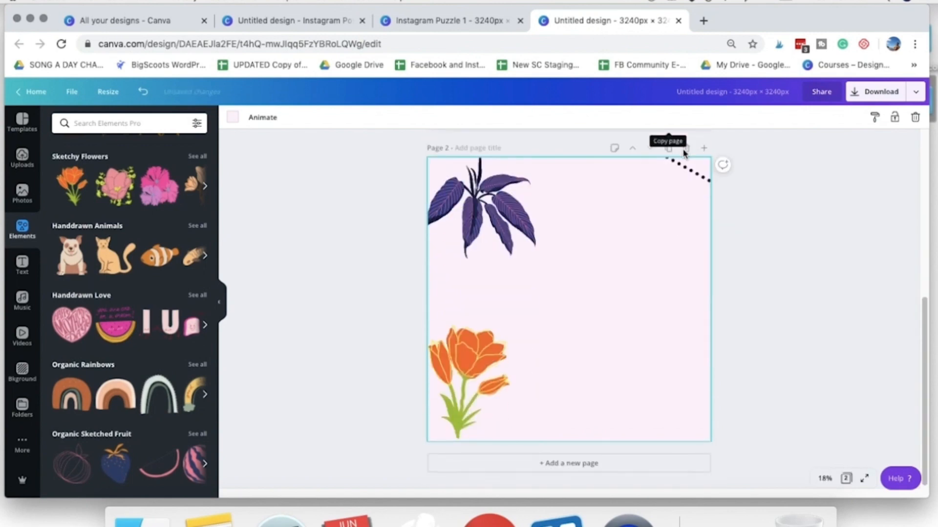
left_click(494, 243)
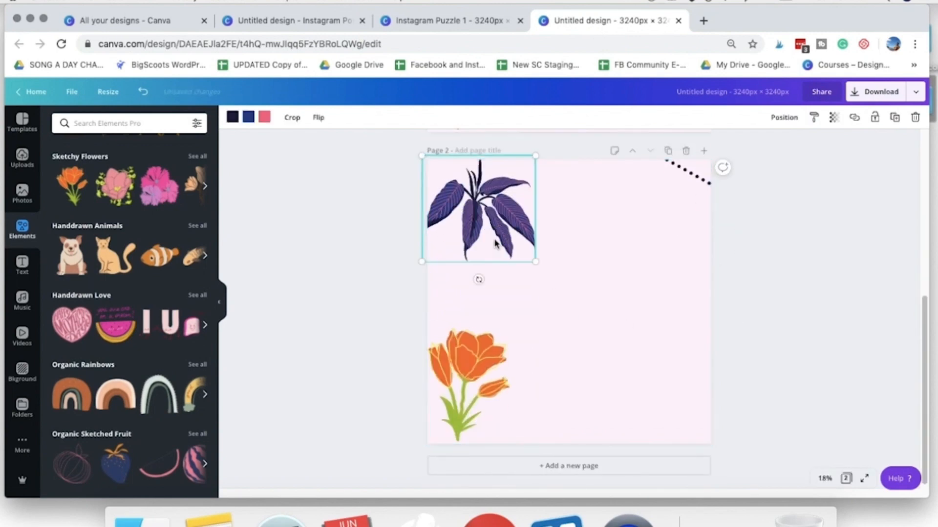
key("Delete")
left_click(482, 343)
key("Delete")
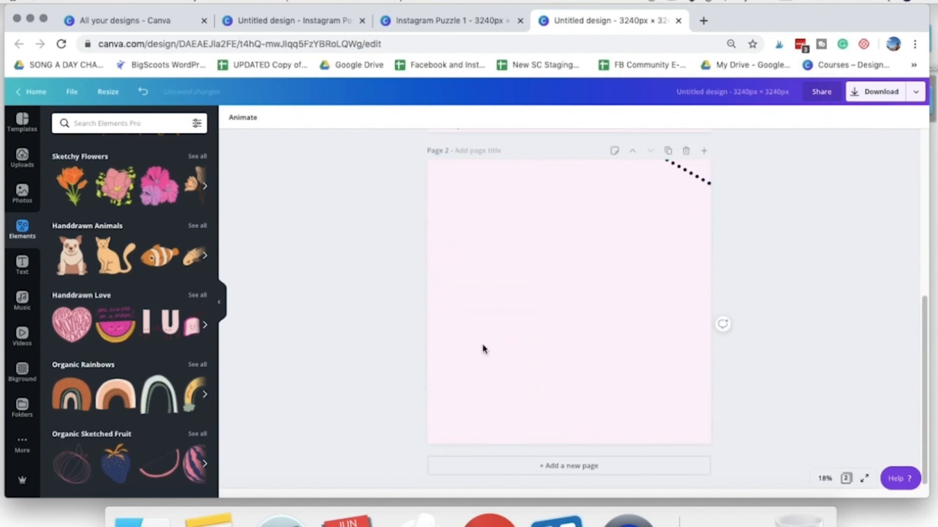
right_click(696, 183)
left_click(714, 237)
- Paste the copied shapes onto the empty pink page and enlarge them together until they fill it
left_click(560, 254)
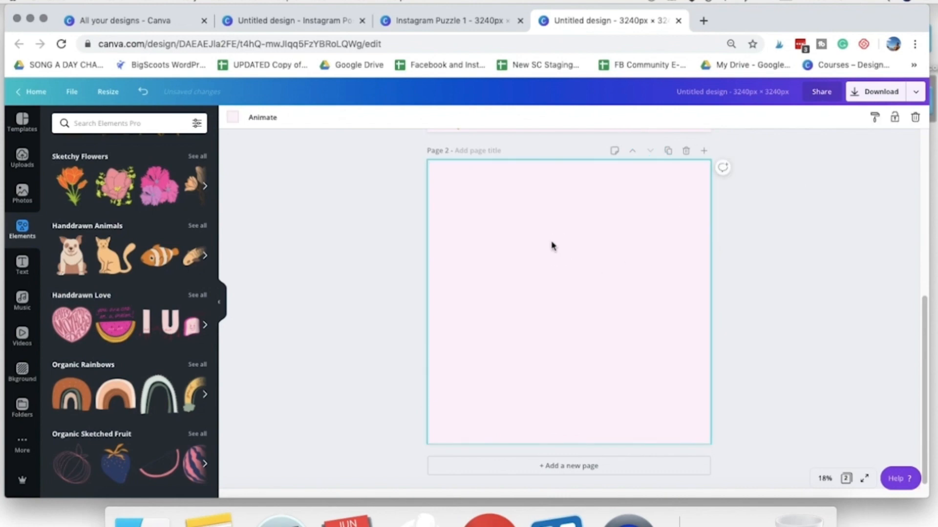
right_click(529, 209)
left_click(568, 245)
left_click_drag(524, 206, 555, 228)
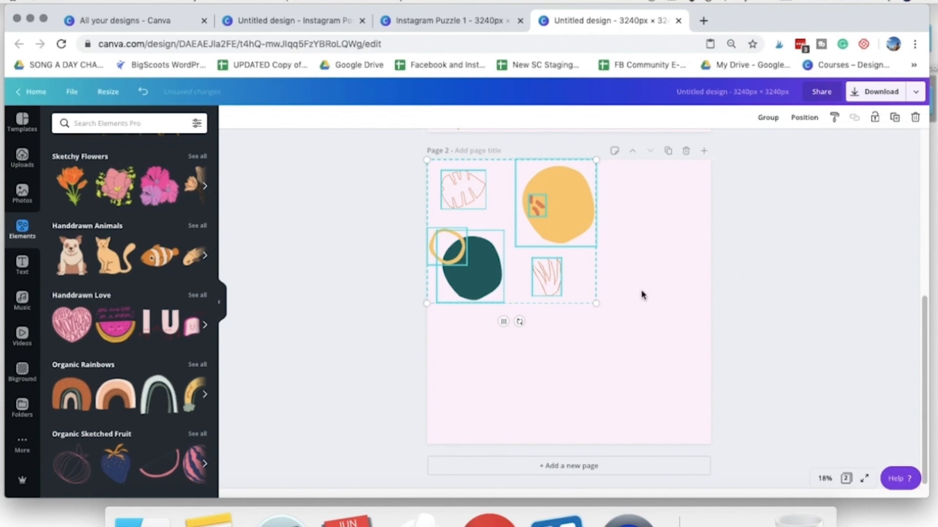
left_click_drag(596, 305, 771, 467)
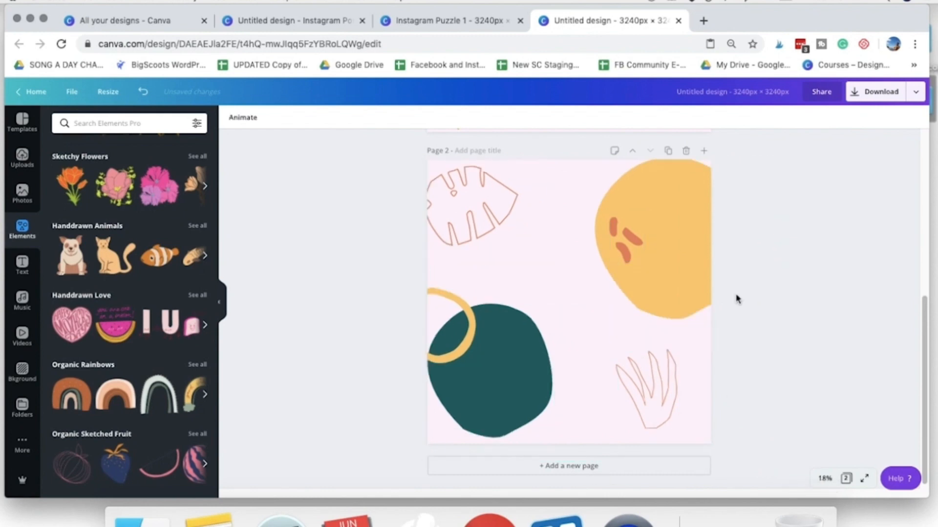
left_click(751, 249)
- Select the pasted outlined leaf, yellow shape, ring and outlined plant one by one to check they are separate objects
left_click(498, 224)
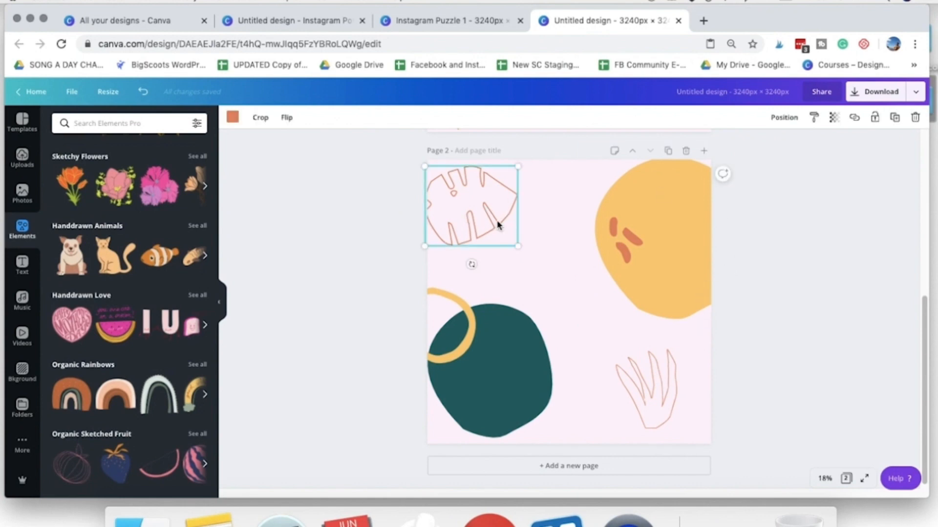
left_click(630, 232)
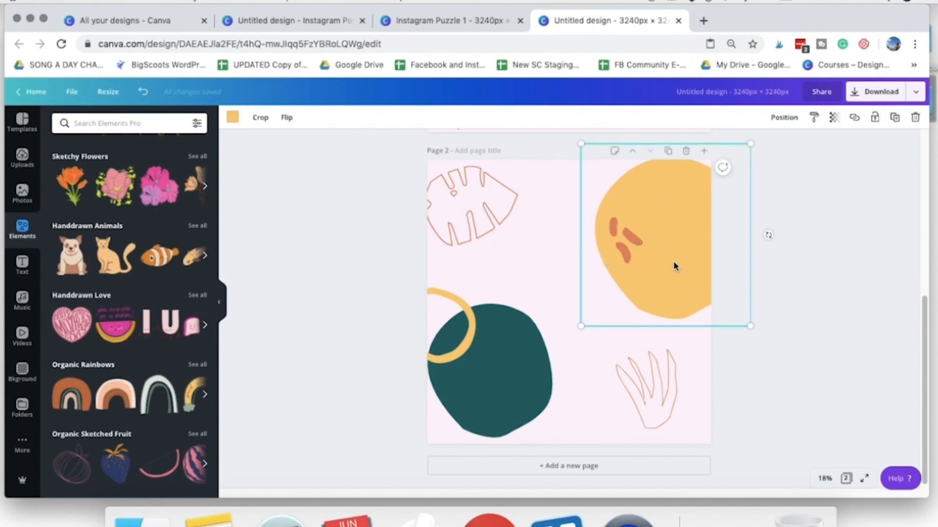
left_click(473, 359)
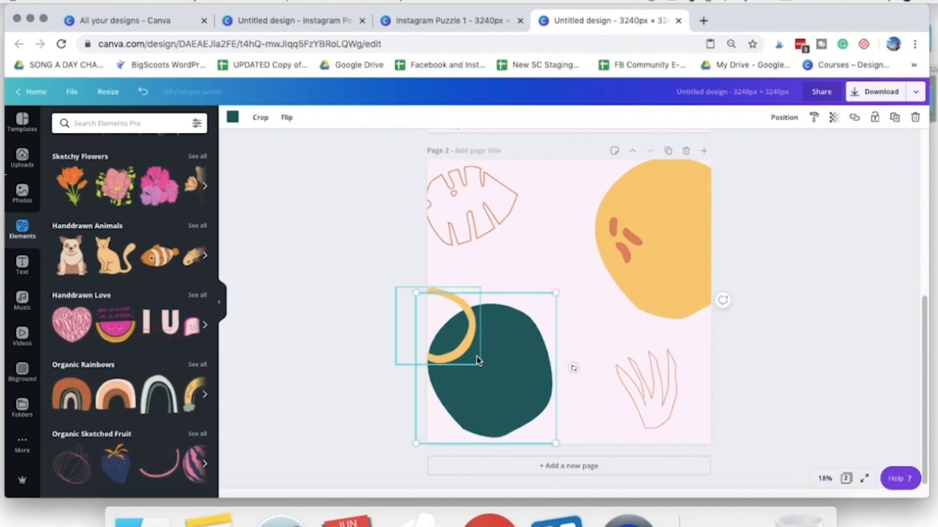
left_click(645, 399)
- Enlarge and rotate the outlined leaf and move it partly off the page's upper-left corner
left_click(511, 243)
left_click_drag(515, 246, 541, 267)
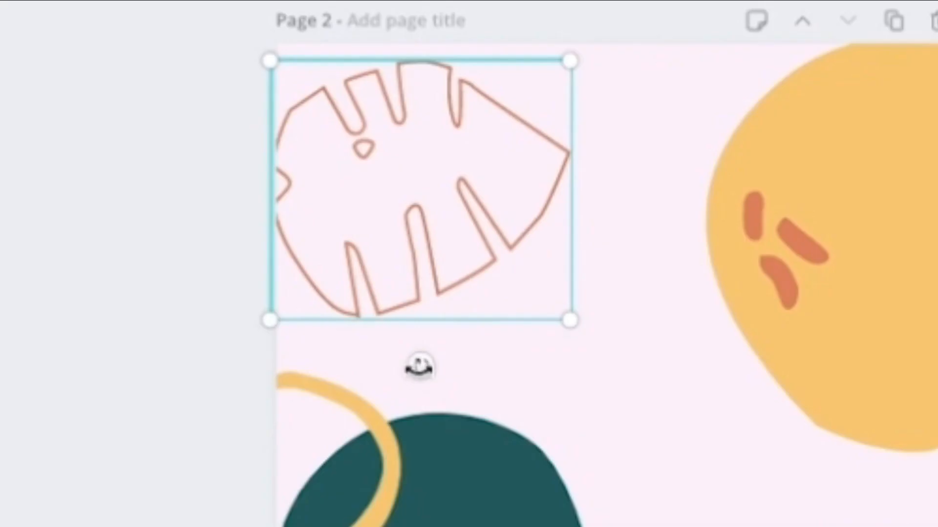
left_click(422, 373)
left_click_drag(421, 374, 503, 371)
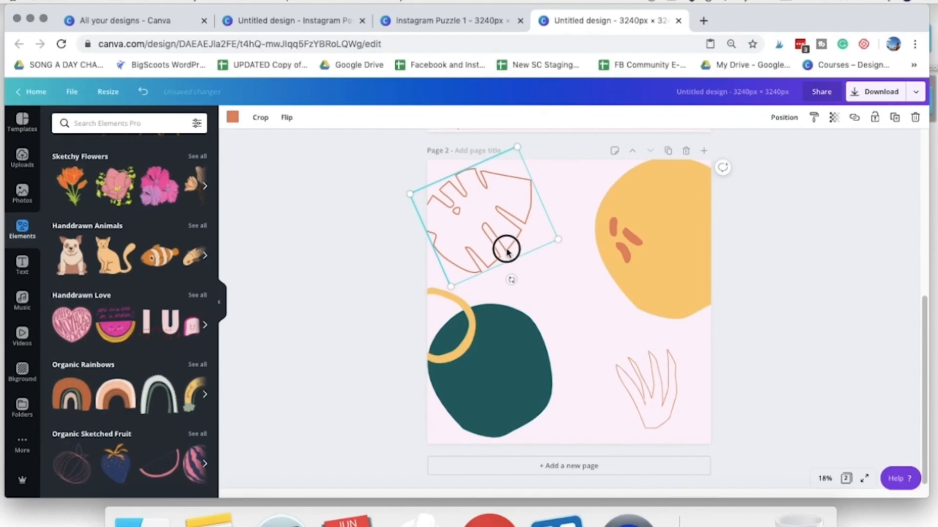
left_click_drag(475, 269, 481, 215)
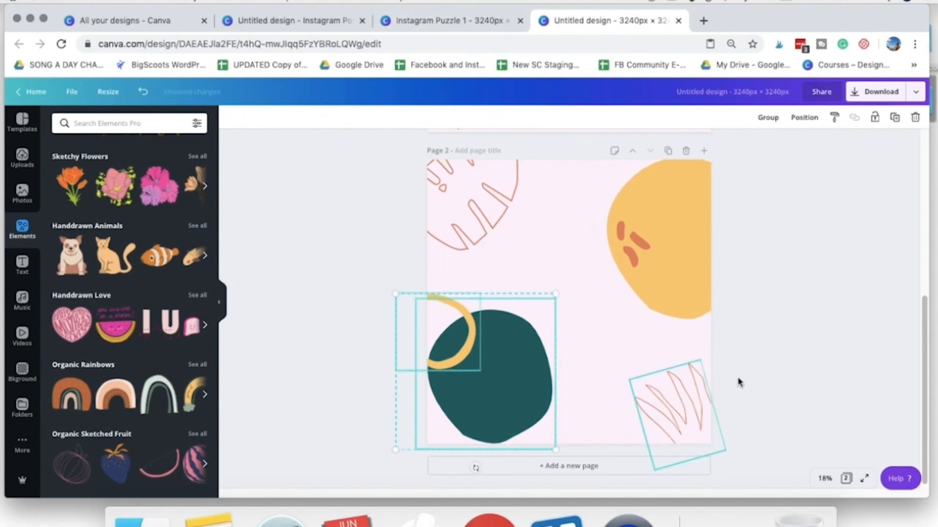
left_click(780, 377)
scroll(556, 313, "up", 1)
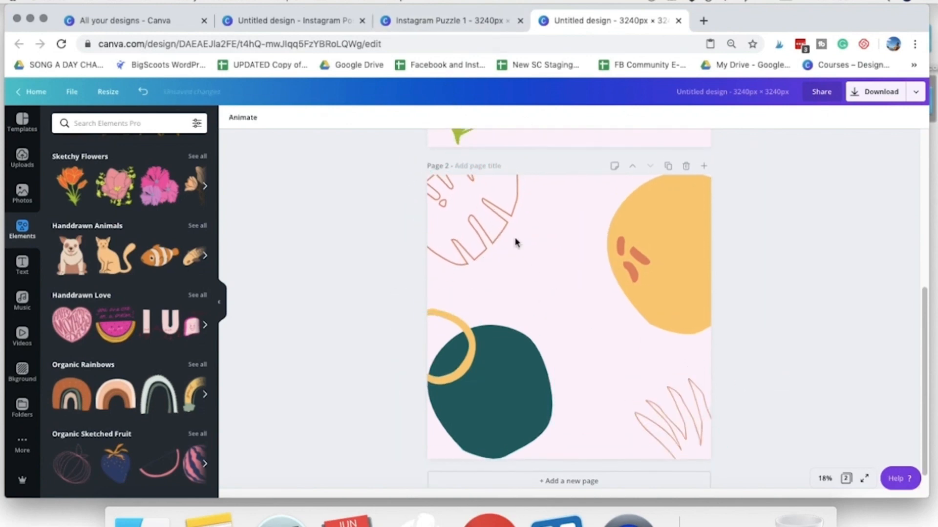
- Recolour the outlined leaf in the page's upper-left corner to the custom crimson #c22a53
scroll(598, 364, "down", 1)
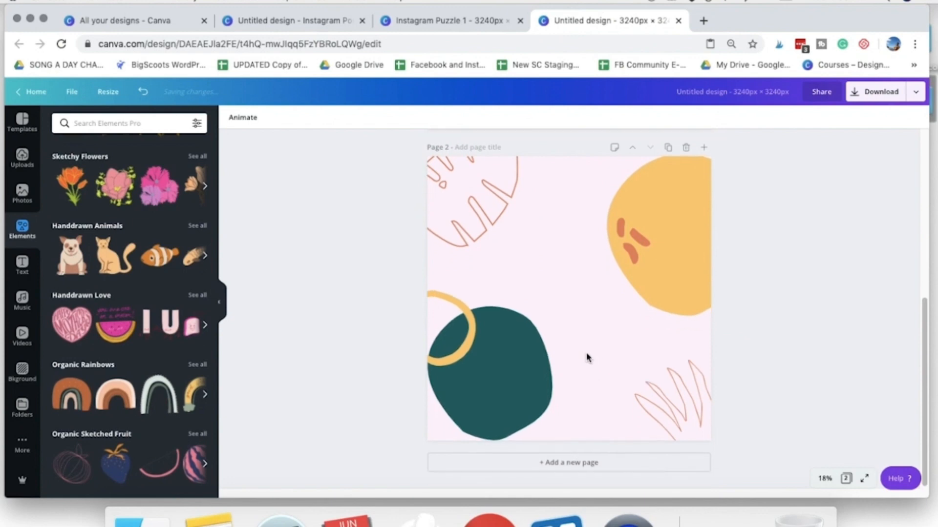
left_click(464, 226)
left_click(633, 224)
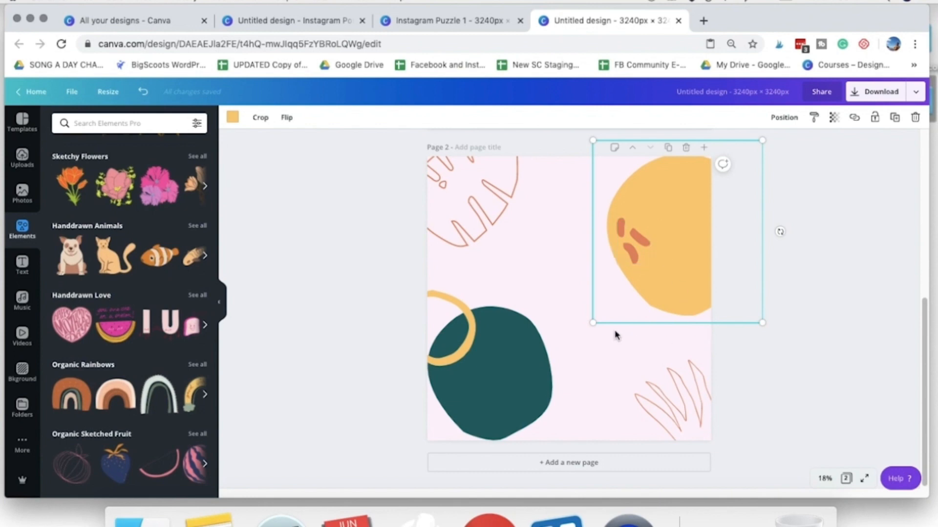
left_click(464, 229)
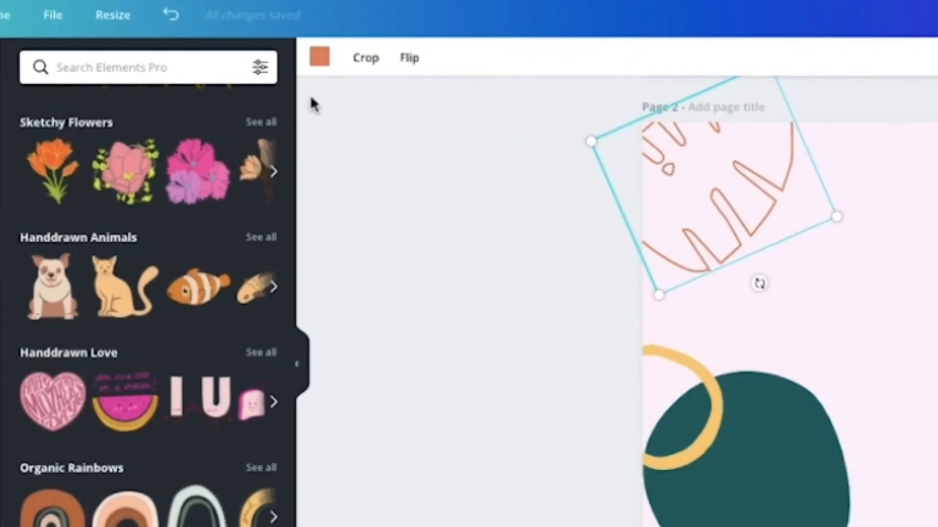
left_click(320, 57)
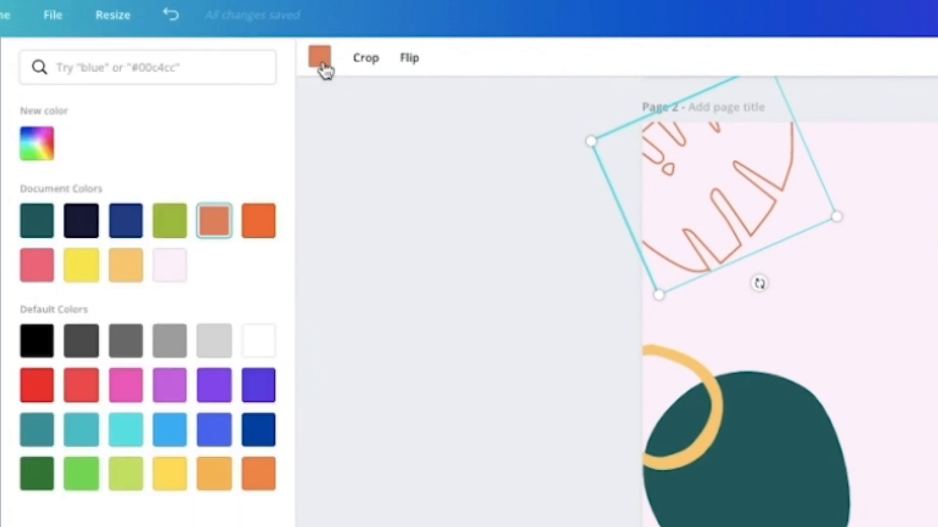
left_click(38, 157)
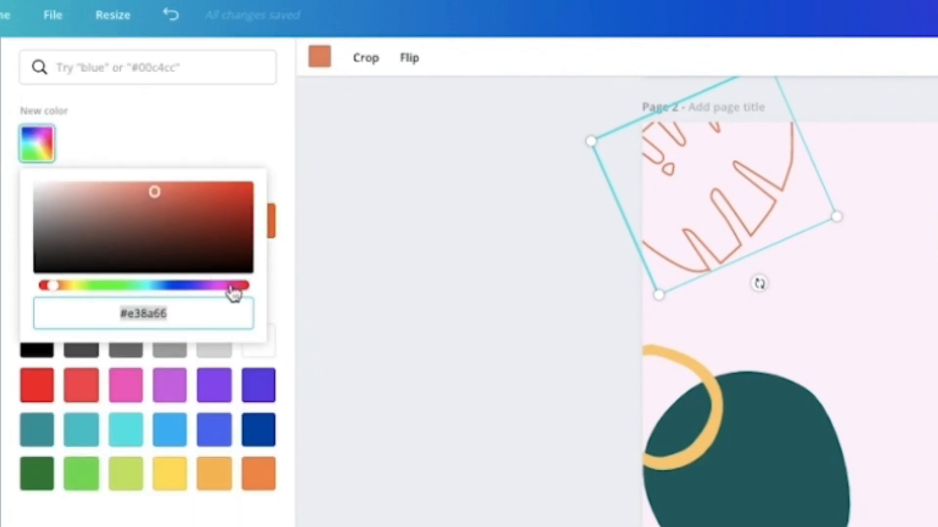
left_click_drag(47, 288, 234, 335)
mouse_move(157, 196)
left_mouse_down()
mouse_move(186, 193)
mouse_move(199, 205)
mouse_move(201, 194)
mouse_move(206, 204)
left_mouse_up()
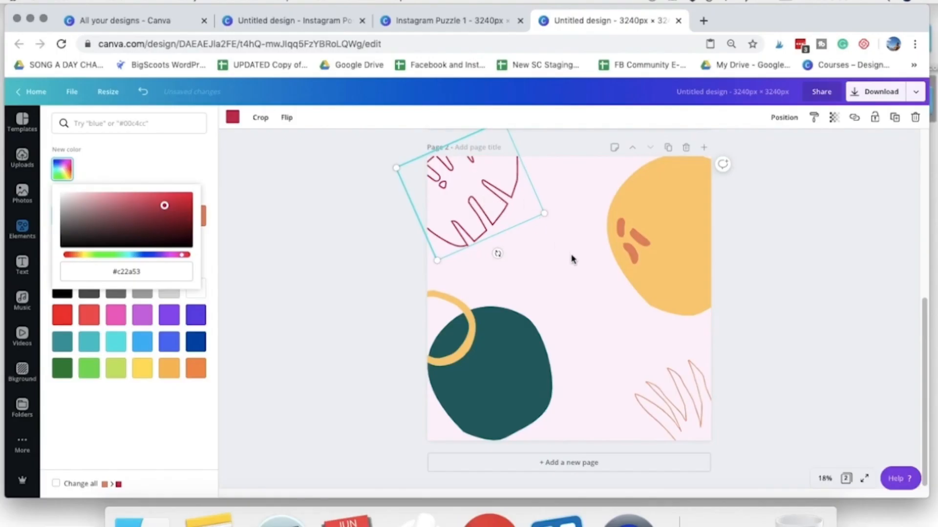
left_click(570, 255)
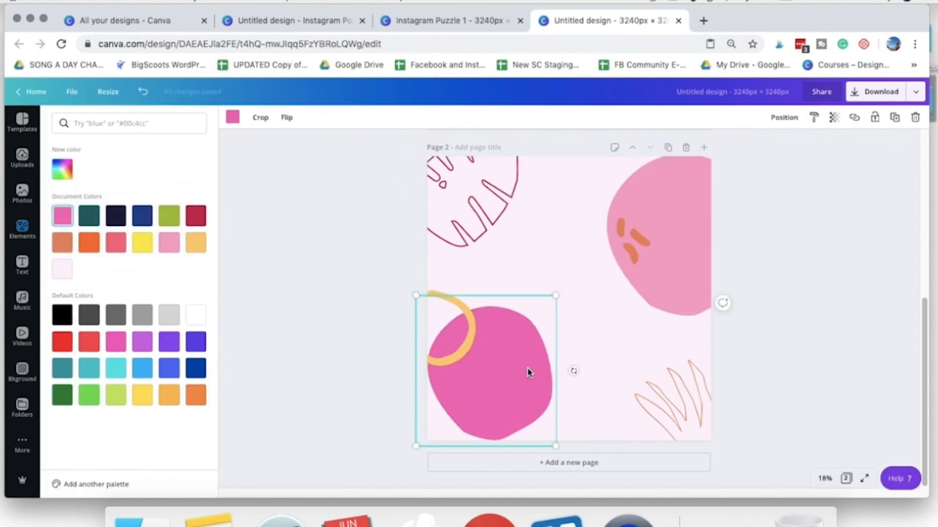
- In the Instagram Puzzle 1 design, copy the colour code #e36697 of the large pink shape behind the "Hello there!" photo
left_click(459, 20)
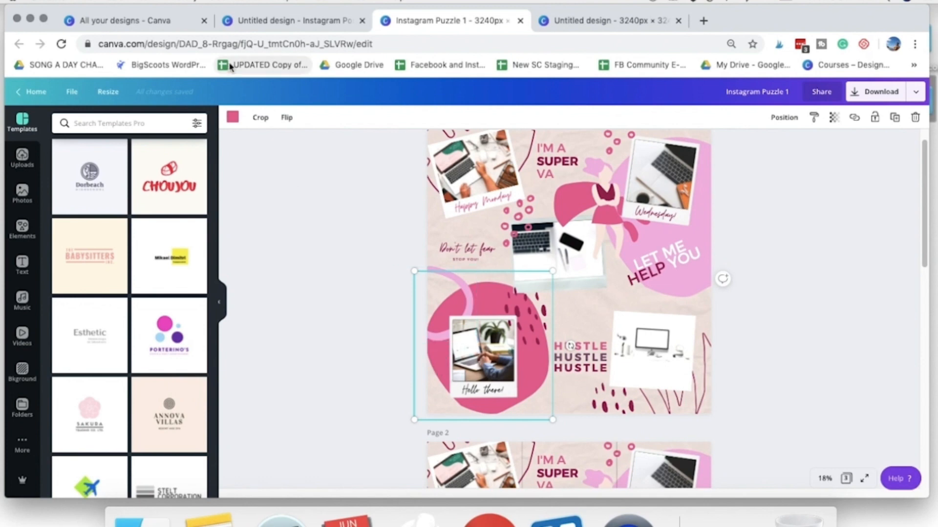
left_click(234, 121)
left_click(59, 172)
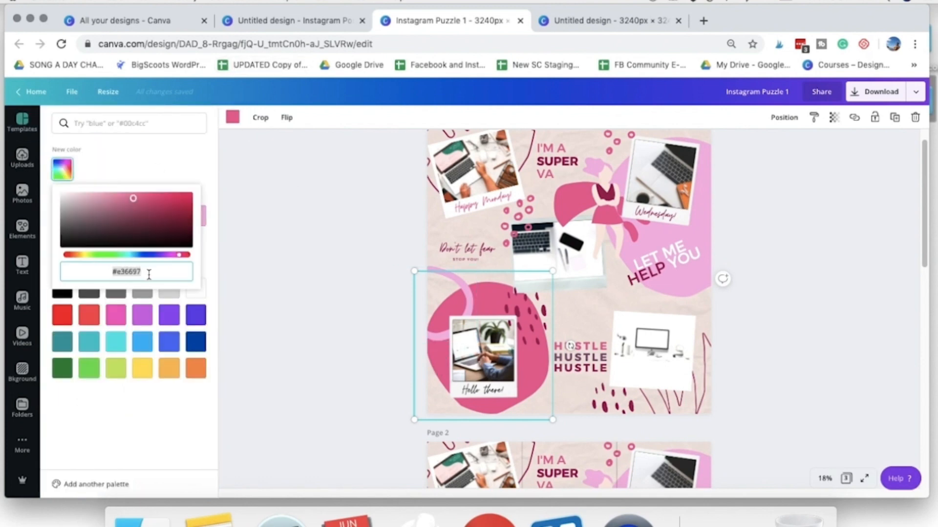
right_click(138, 275)
left_click(171, 316)
- Back in the untitled 3240 × 3240 px design, apply the custom colour #e36697 to the large shape at the lower left
left_click(592, 23)
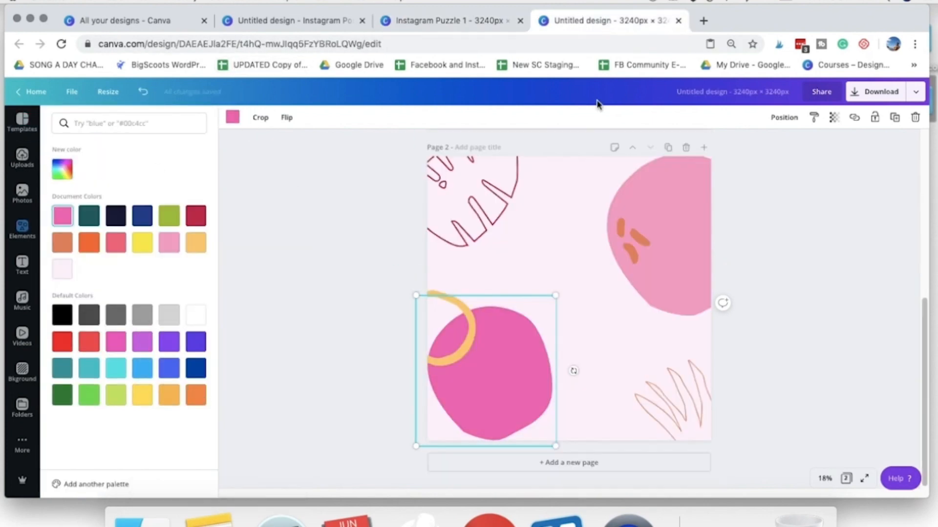
left_click(69, 175)
left_click(169, 279)
right_click(129, 271)
left_click(163, 326)
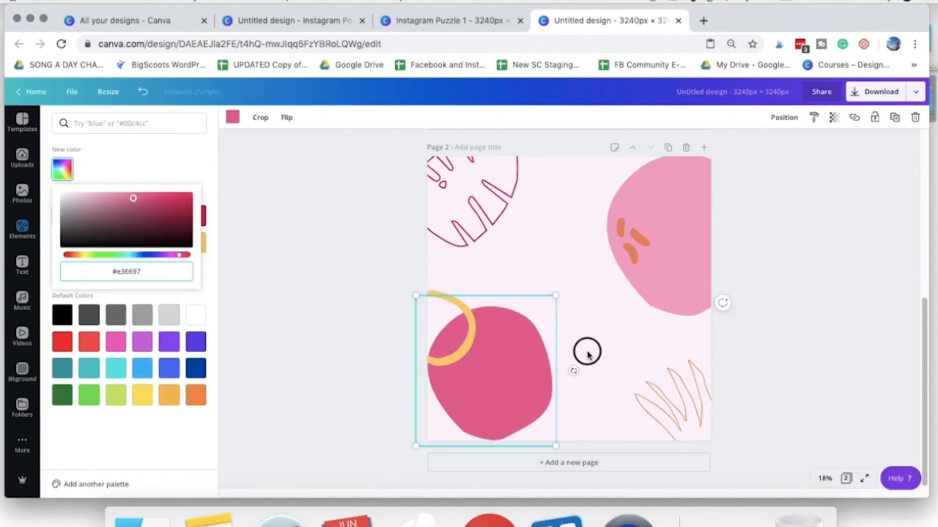
left_click(588, 356)
left_click(597, 336)
- Recolour the yellow ring overlapping the large lower-left shape with the light pink from the document colours
left_click(463, 315)
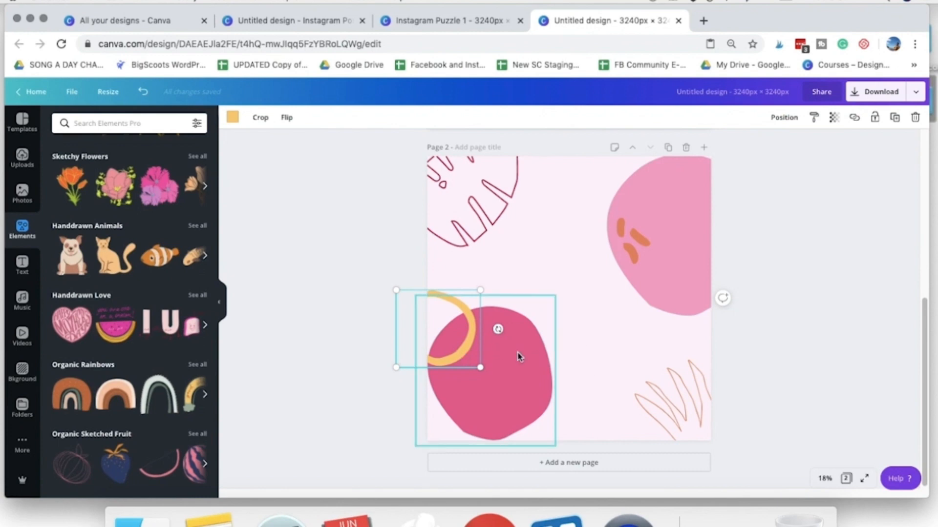
left_click(233, 117)
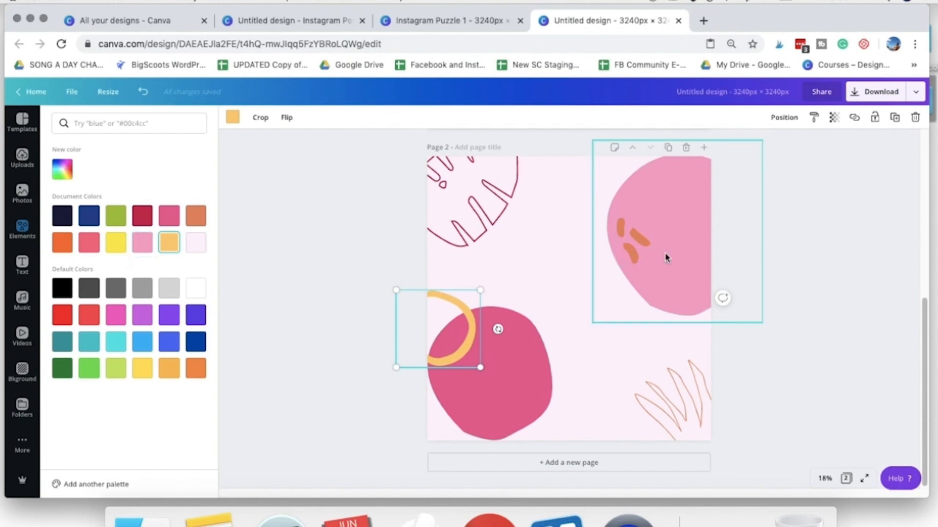
left_click(137, 250)
left_click(554, 197)
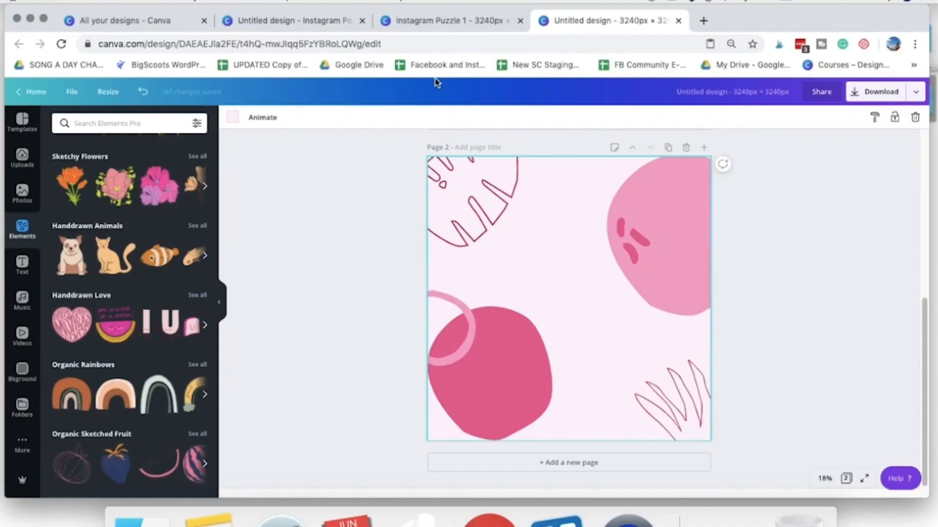
- Examine how the text blocks and photos are arranged across the first page of Instagram Puzzle 1, and return to the untitled 3240 × 3240 px design
left_click(408, 22)
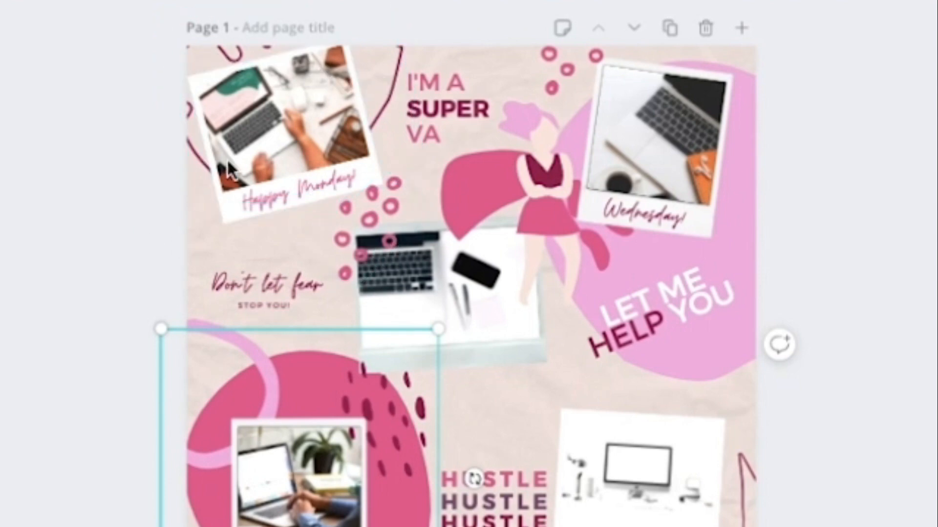
left_click(443, 119)
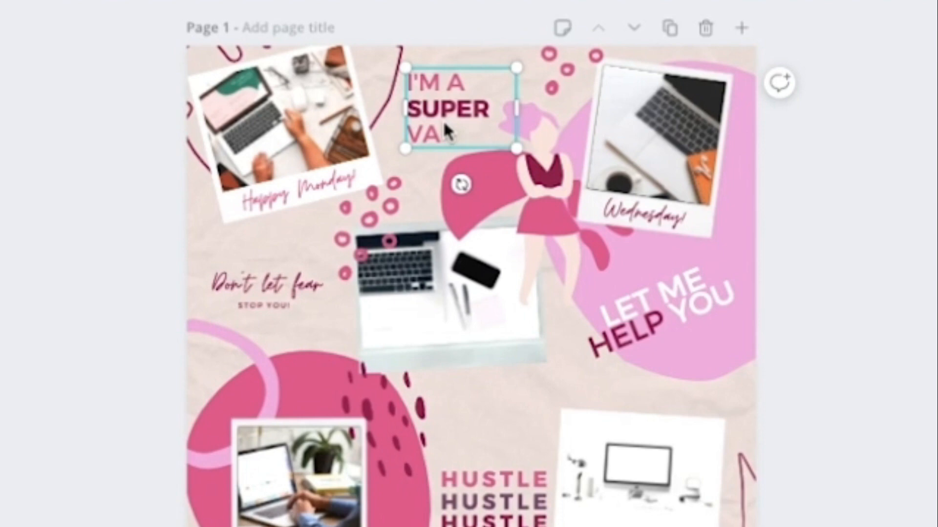
left_click(663, 160)
left_click(256, 290)
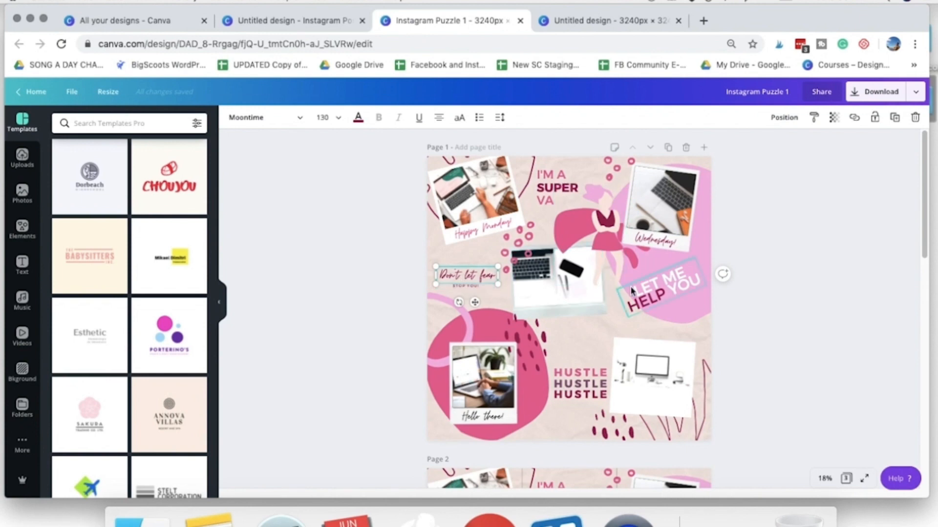
key("ctrl+Tab")
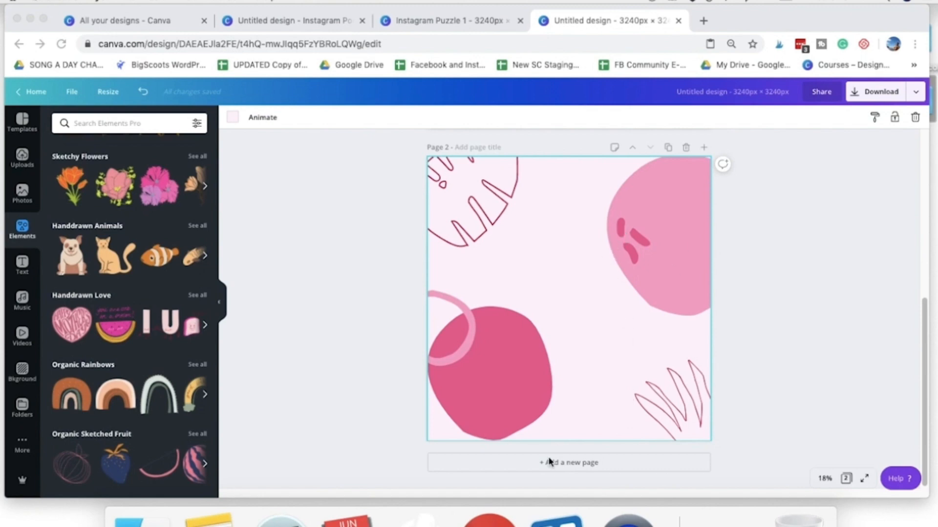
left_click(735, 282)
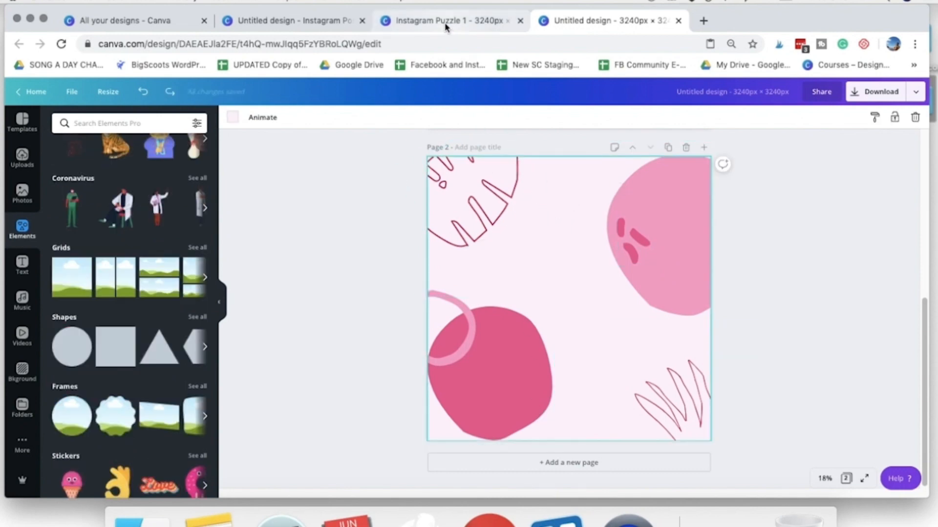
- In the untitled Instagram Post design, add a square shape to blank page 5 and enlarge it to fill the page at 1,080 × 1,080
left_click(320, 23)
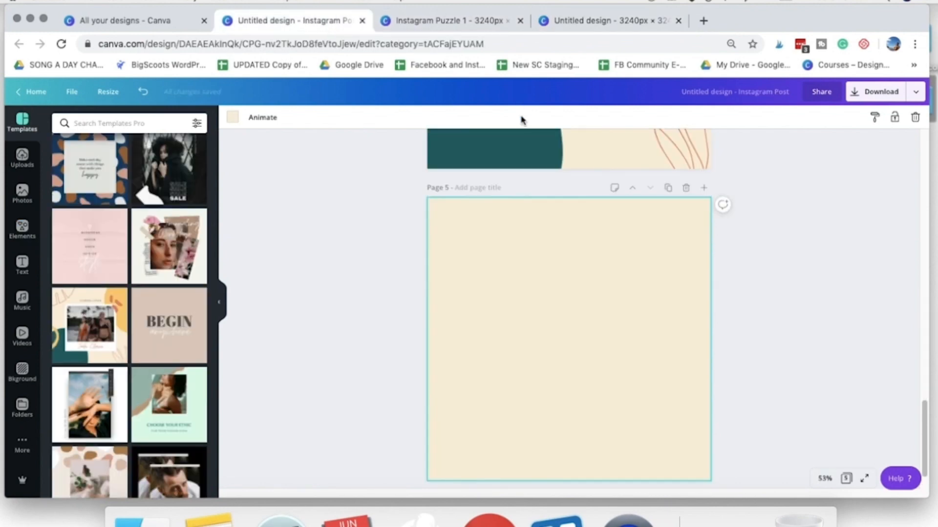
scroll(530, 307, "up", 10)
scroll(531, 312, "down", 10)
scroll(595, 295, "up", 3)
scroll(646, 335, "down", 3)
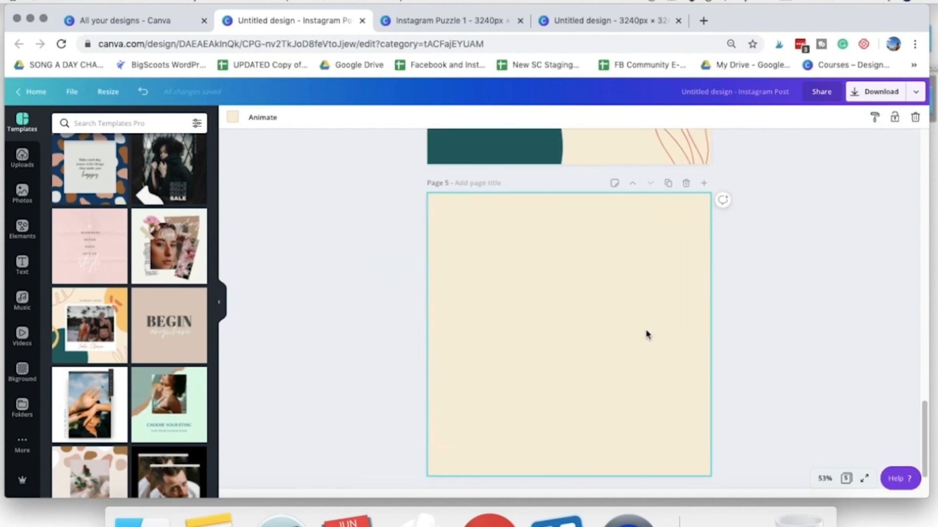
left_click(24, 230)
scroll(117, 278, "down", 3)
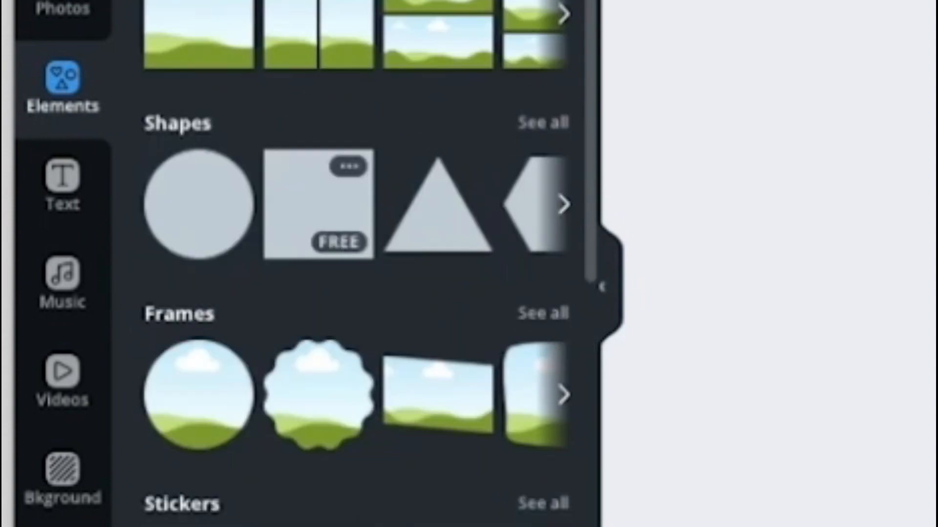
left_click(325, 206)
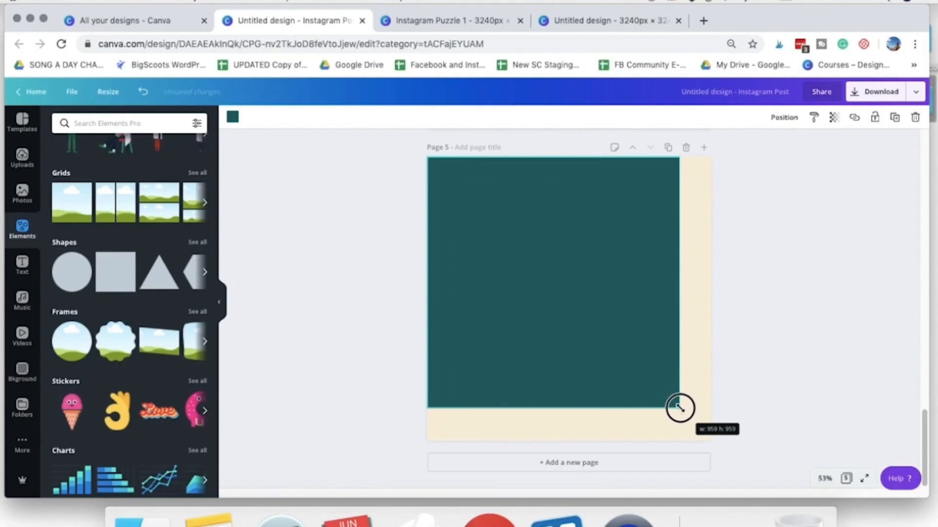
left_click_drag(679, 408, 698, 451)
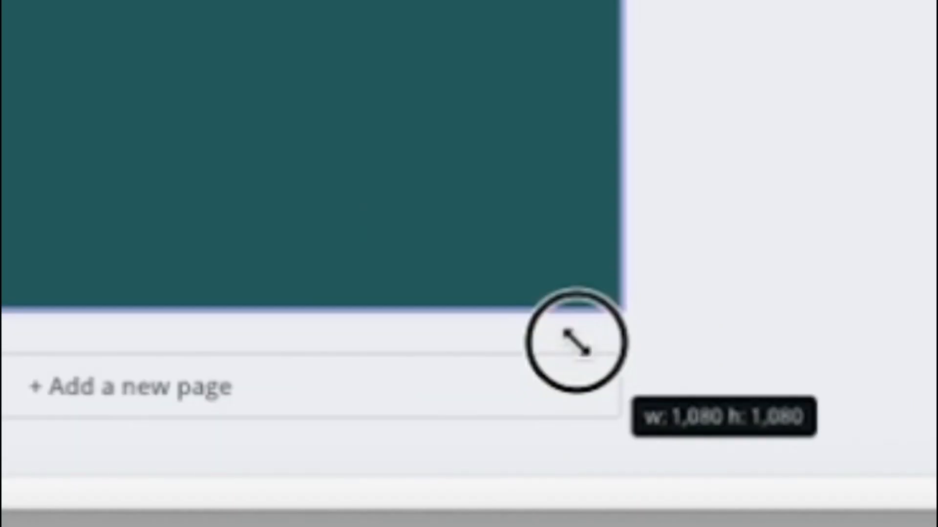
left_click_drag(577, 343, 577, 344)
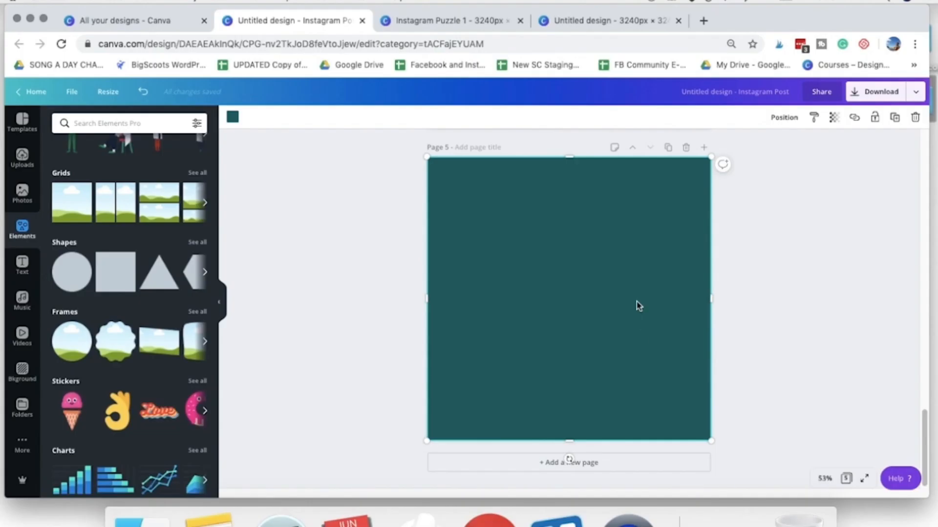
- Copy the 1,080 × 1,080 square and paste it onto page 2 of the untitled 3240 × 3240 px design
right_click(612, 187)
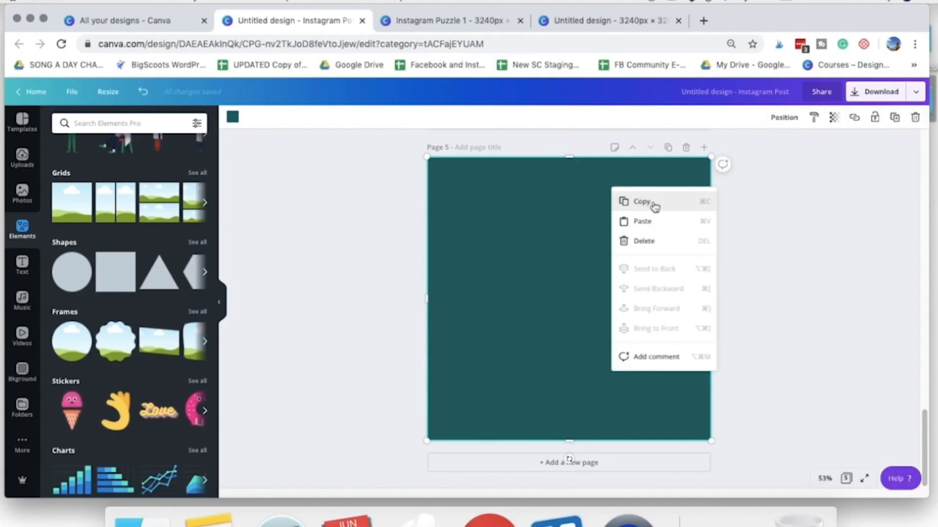
left_click(687, 207)
left_click(601, 20)
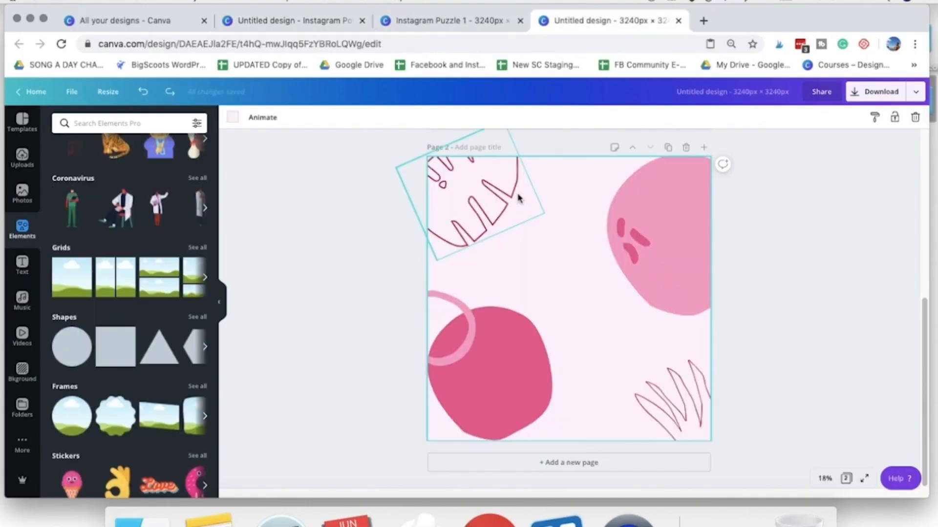
right_click(544, 197)
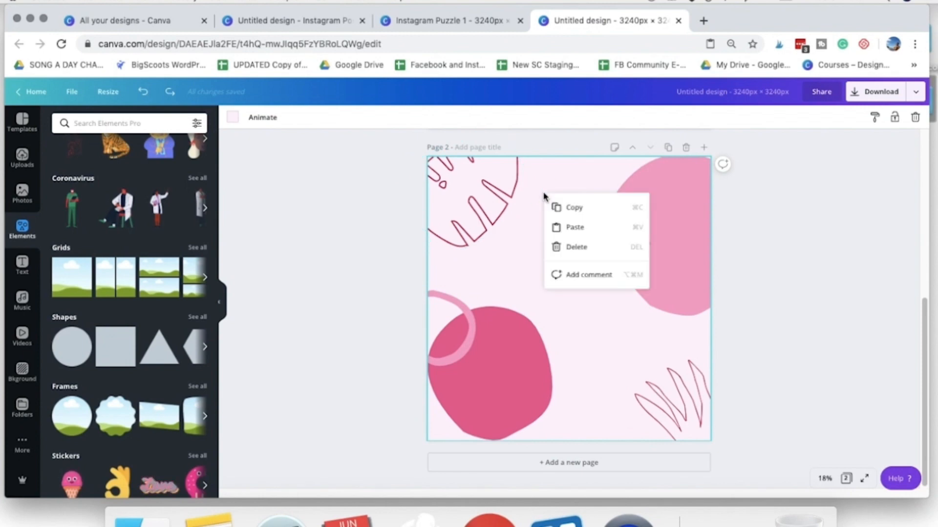
left_click(572, 227)
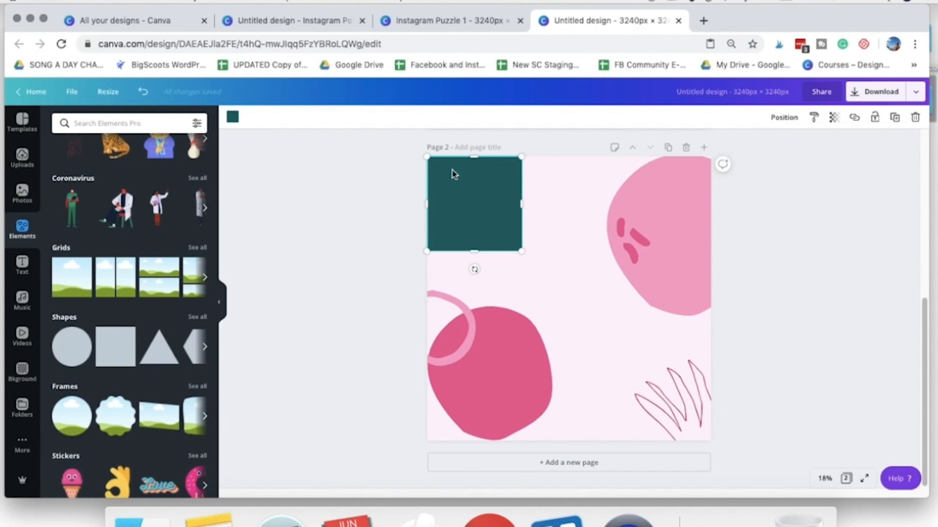
- Colour the pasted square black, set its transparency to 21, and reselect it
left_click(232, 117)
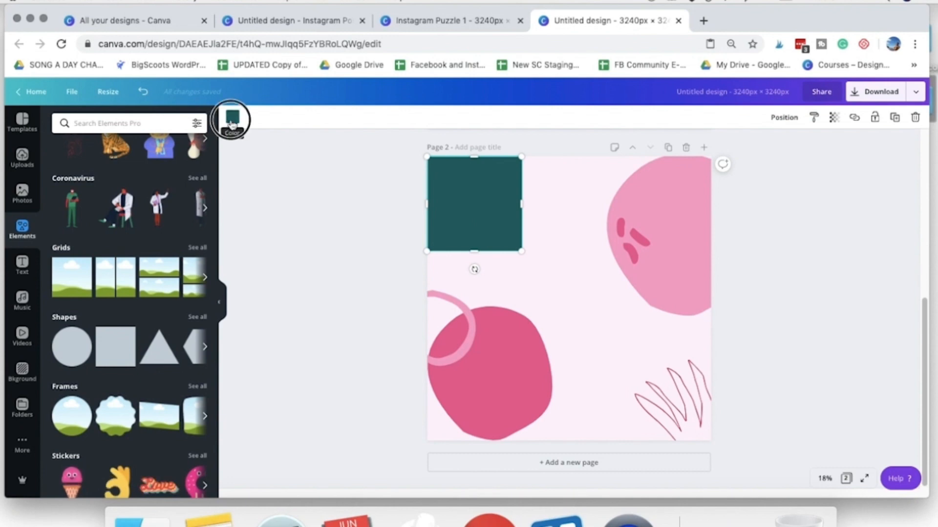
left_click(62, 288)
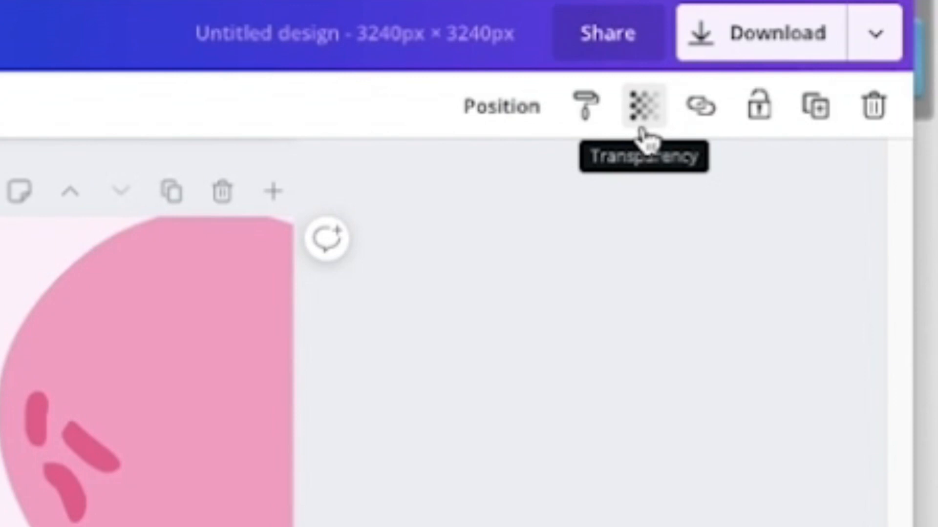
left_click(644, 134)
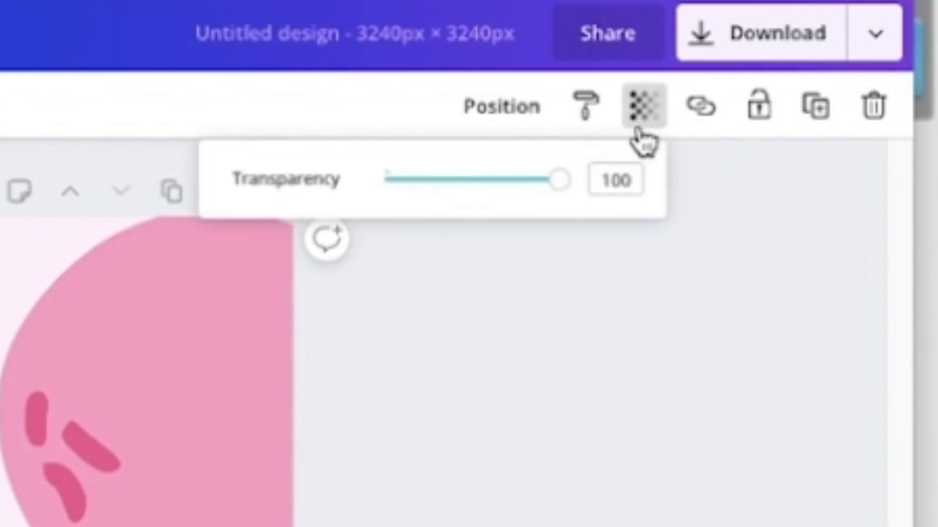
left_click_drag(558, 193, 425, 253)
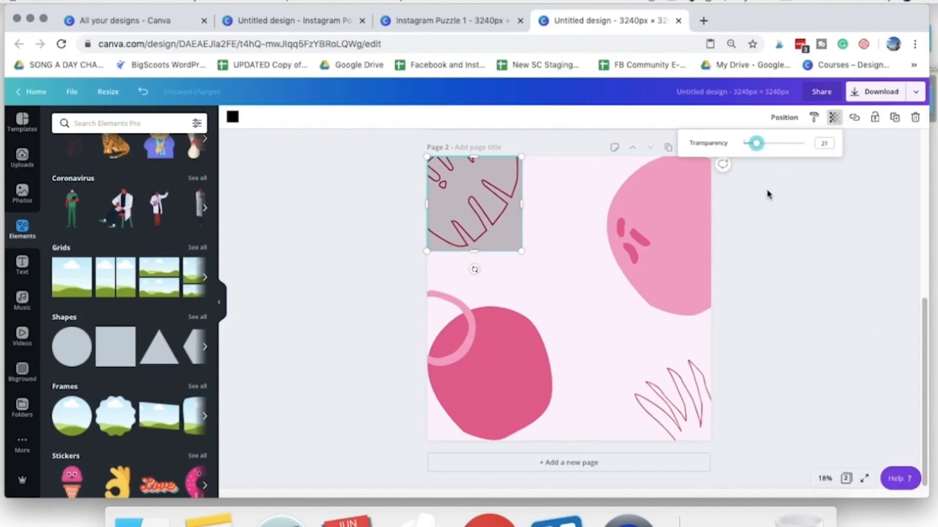
left_click(473, 430)
left_click(470, 443)
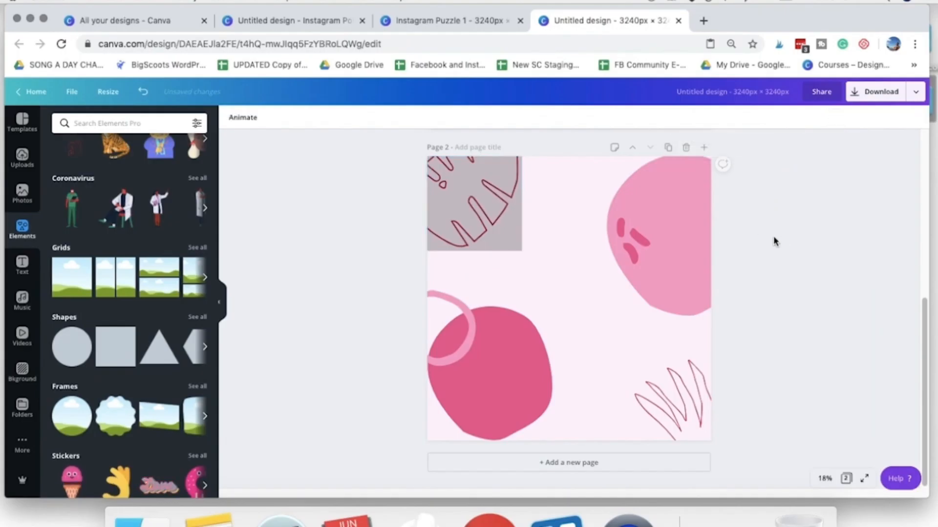
left_click(503, 236)
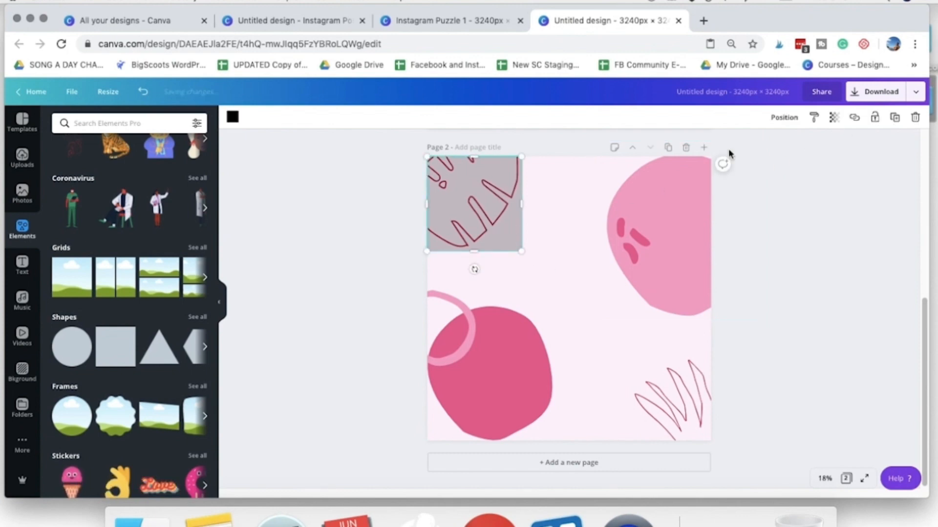
- Duplicate the black square and arrange three squares edge to edge across the top of page 2
left_click(895, 117)
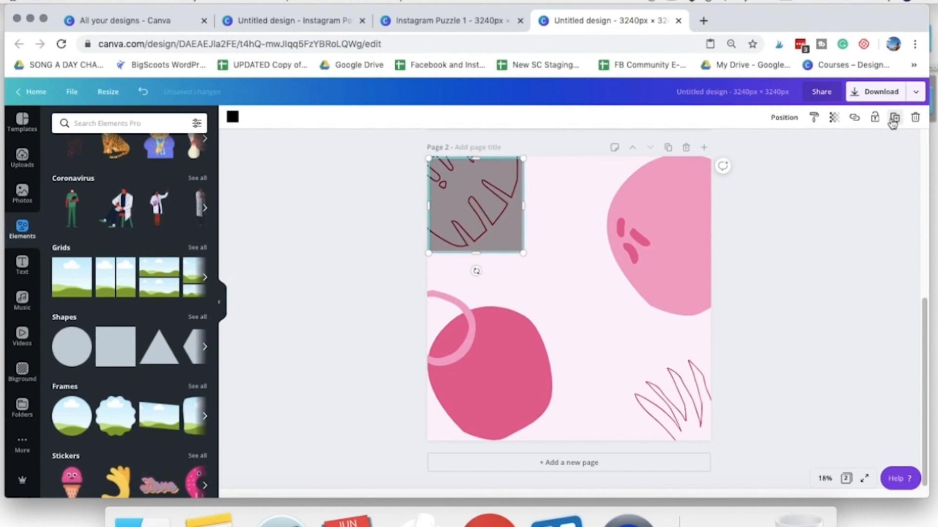
left_click_drag(474, 213, 477, 334)
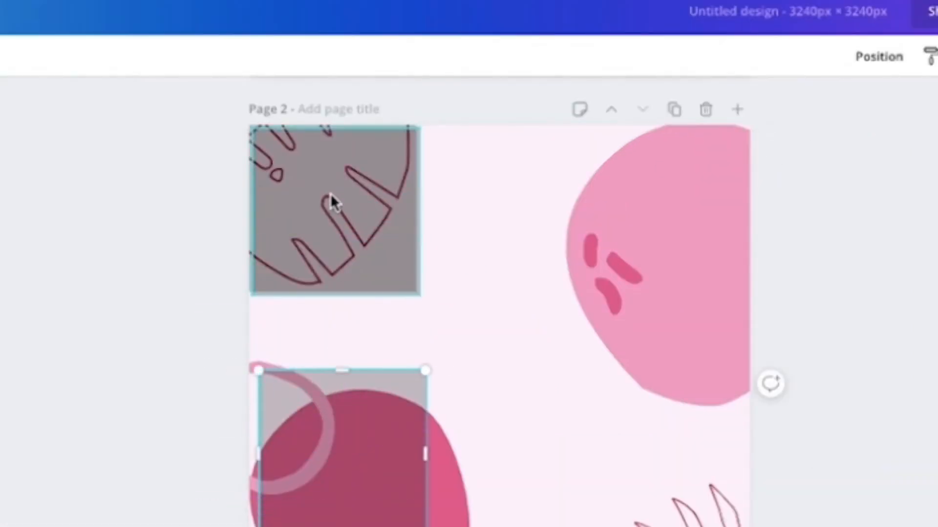
left_click_drag(474, 195, 505, 196)
left_click_drag(384, 195, 496, 193)
left_click_drag(354, 491, 678, 245)
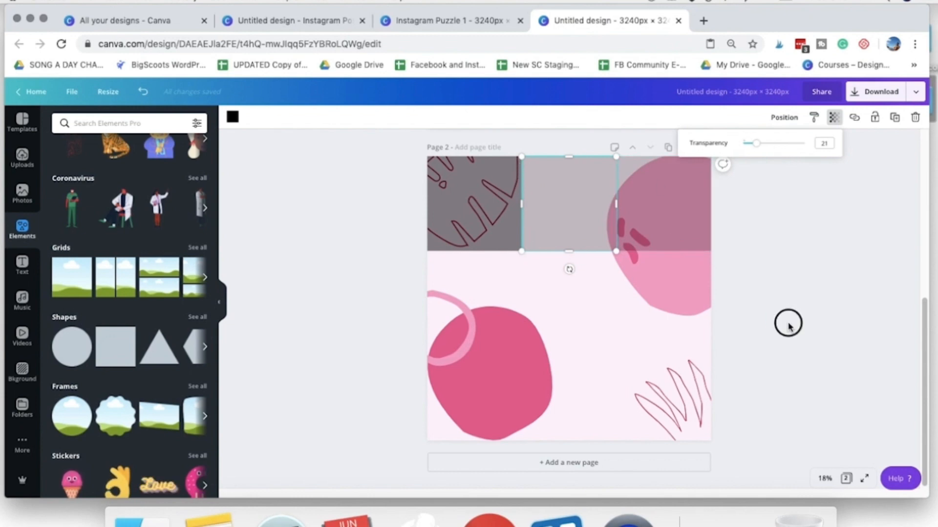
- Set the transparency of the lighter middle square in the top row to 45
left_click(742, 319)
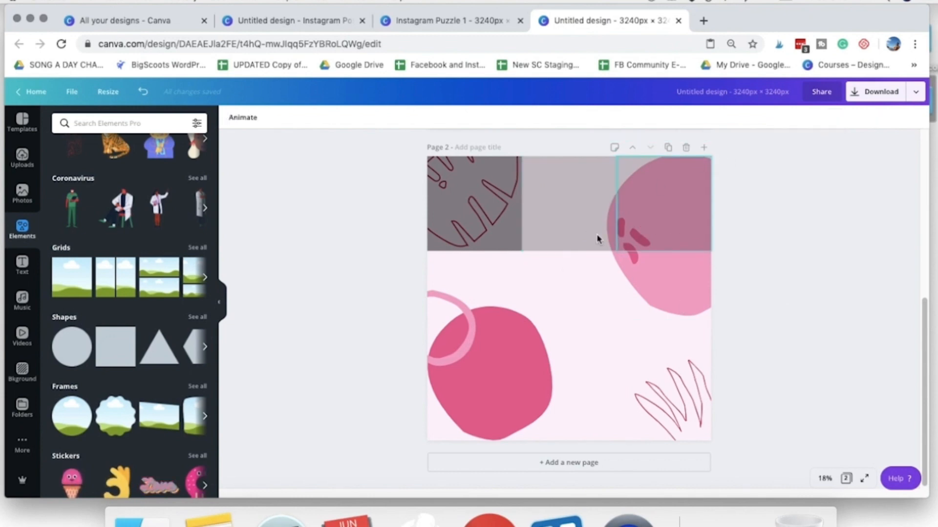
left_click(576, 220)
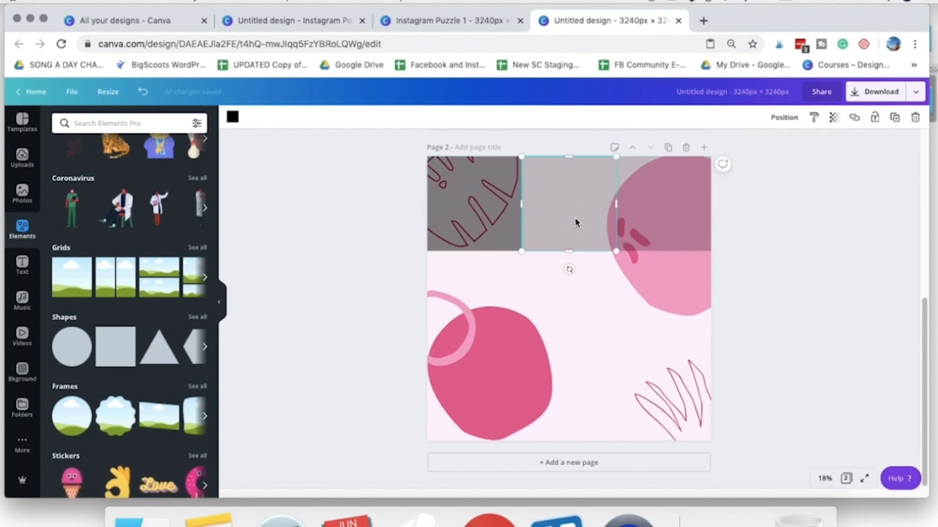
left_click(833, 117)
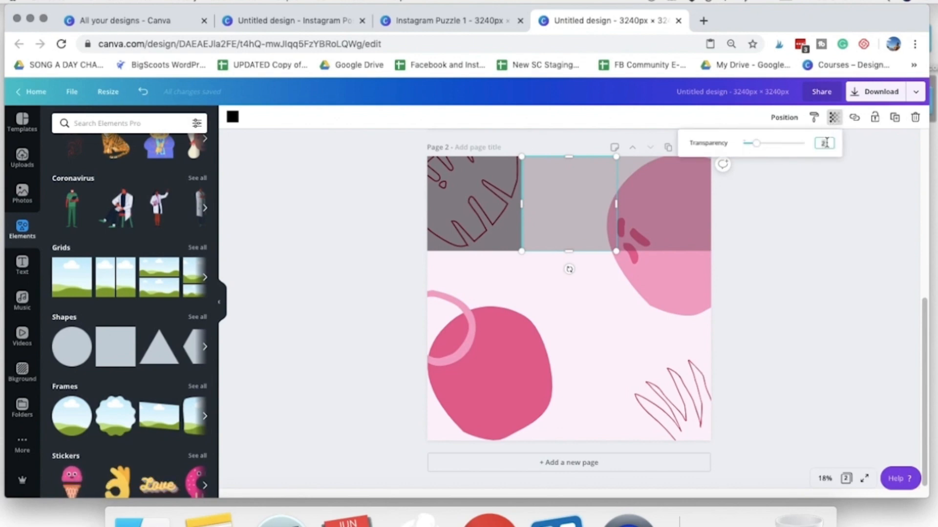
left_click_drag(832, 143, 817, 142)
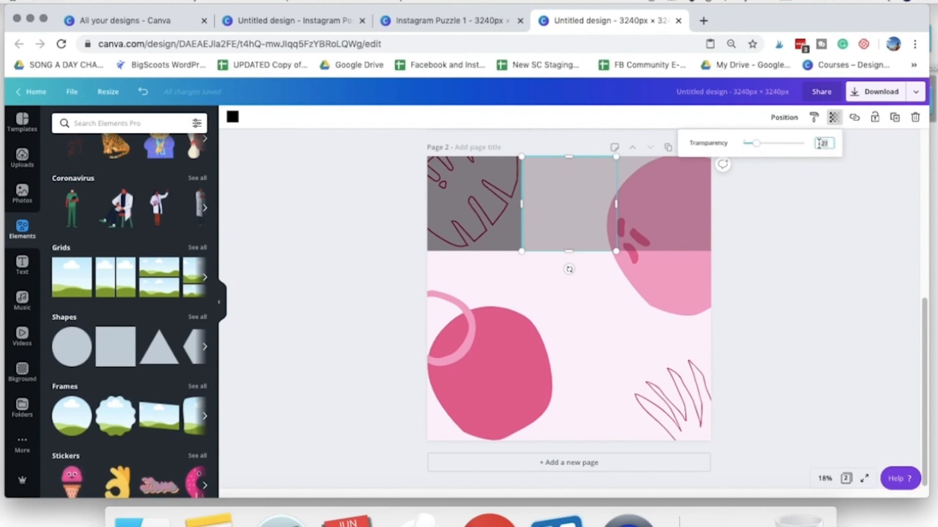
key("Return")
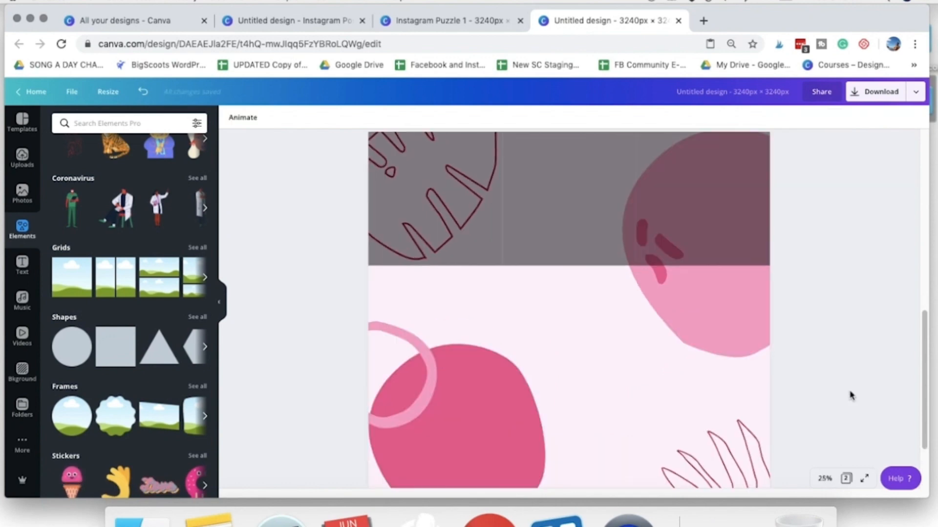
- Examine how the three squares mark out the individual posts over the pink shapes on page 2
scroll(851, 396, "up", 3)
left_click(633, 460)
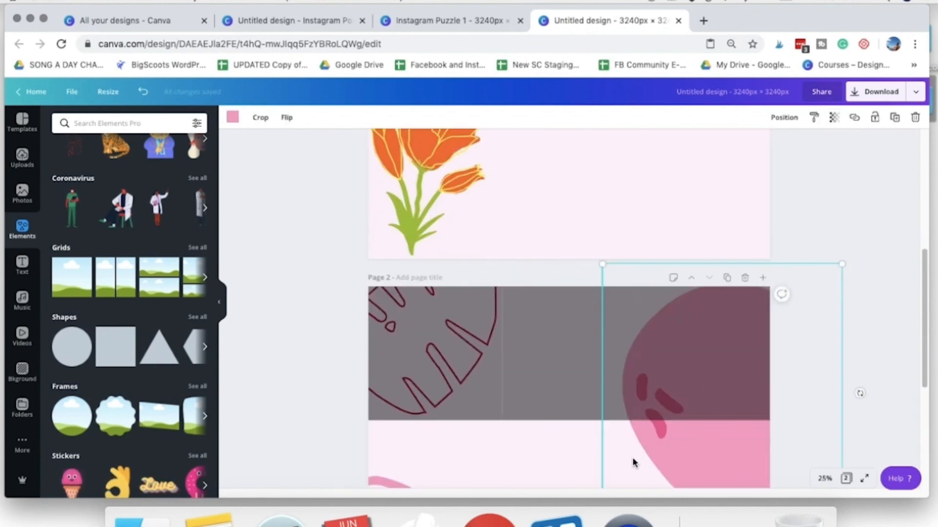
left_click(501, 336)
left_click(746, 356)
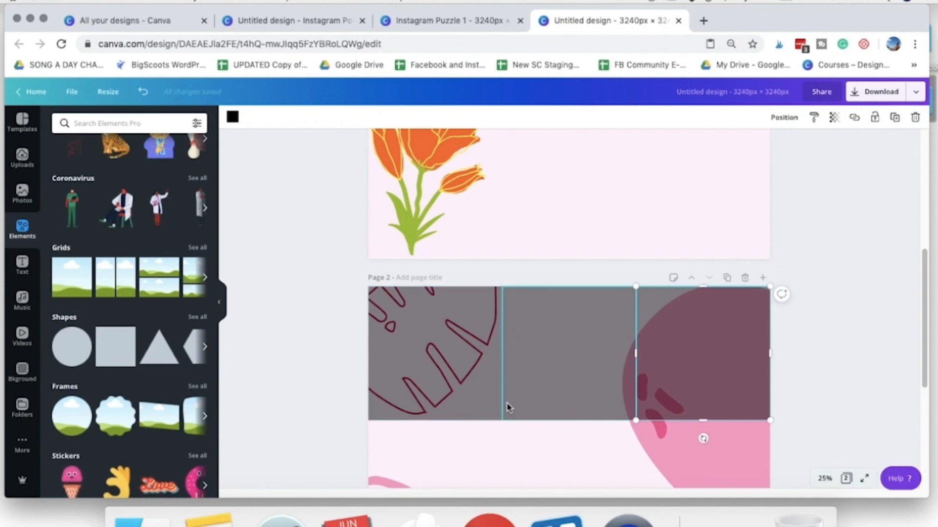
left_click(494, 459)
left_click(576, 392)
left_click(852, 413)
scroll(851, 413, "down", 5)
scroll(865, 375, "up", 1)
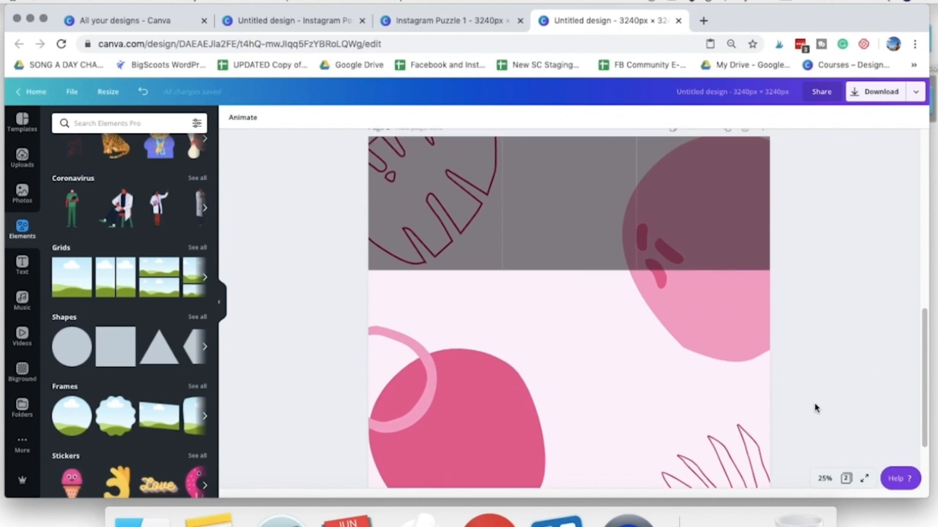
scroll(391, 273, "up", 2)
- Copy the three top-row squares together and paste them directly underneath as the middle row of page 2
left_click(464, 320)
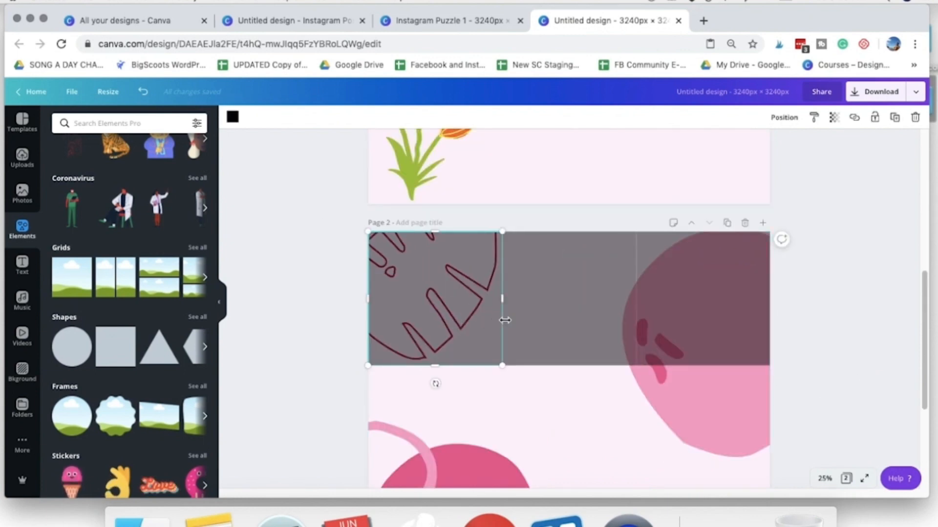
left_click(554, 318, "shift")
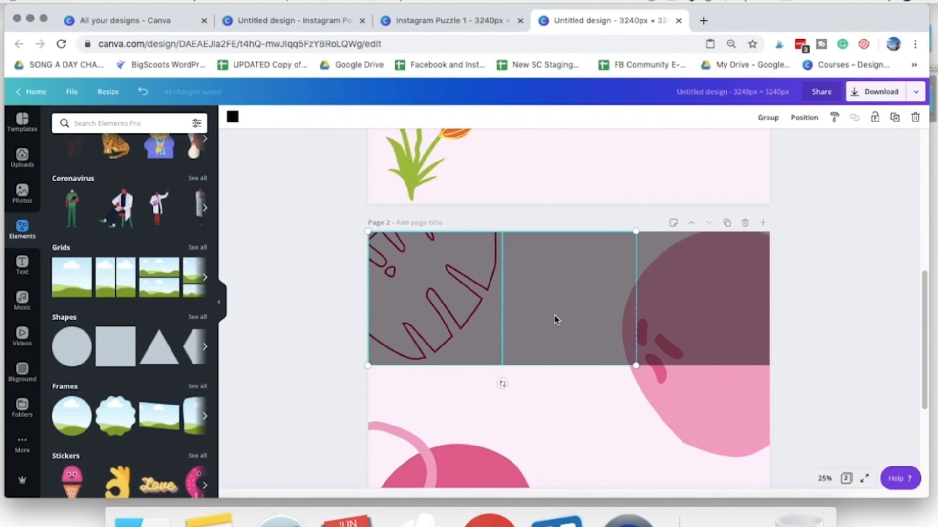
left_click(684, 314, "shift")
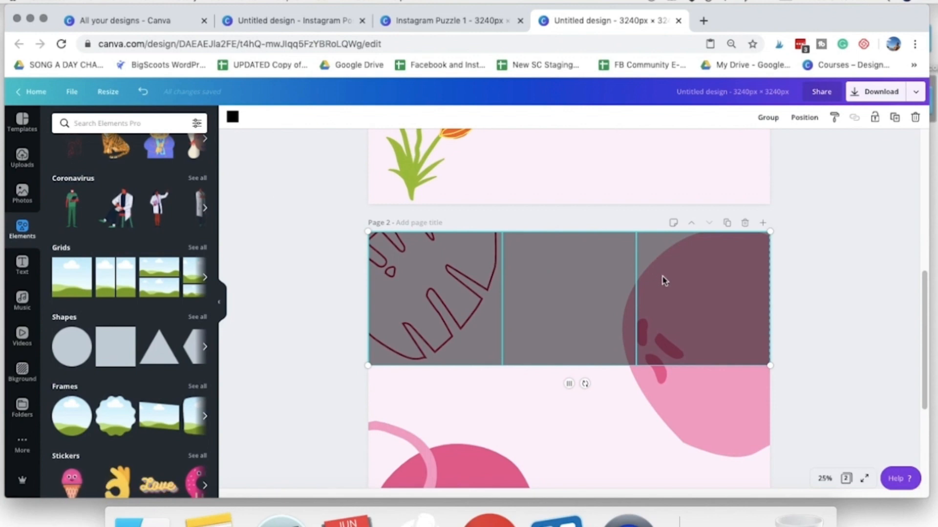
right_click(664, 281)
left_click(676, 288)
scroll(642, 310, "down", 3)
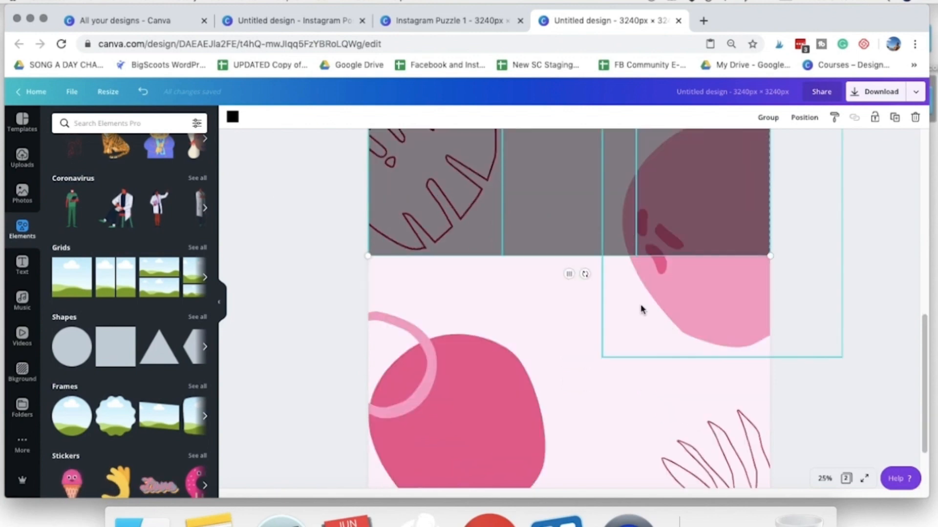
right_click(651, 226)
left_click(671, 255)
left_click_drag(579, 257, 562, 327)
scroll(761, 354, "down", 3)
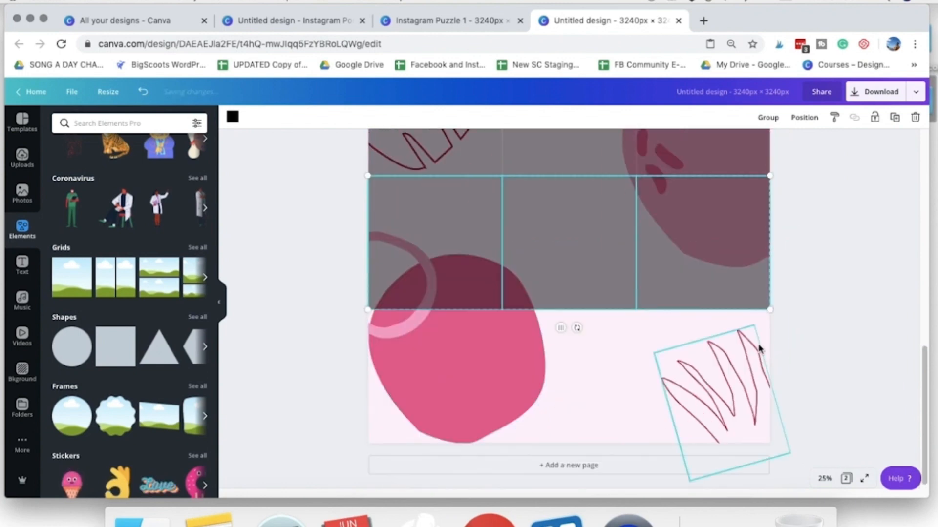
- Paste another copy of the three-square row and align it as the bottom row of the 3 × 3 grid
right_click(559, 210)
left_click(567, 213)
right_click(565, 212)
left_click(574, 247)
left_click(556, 303)
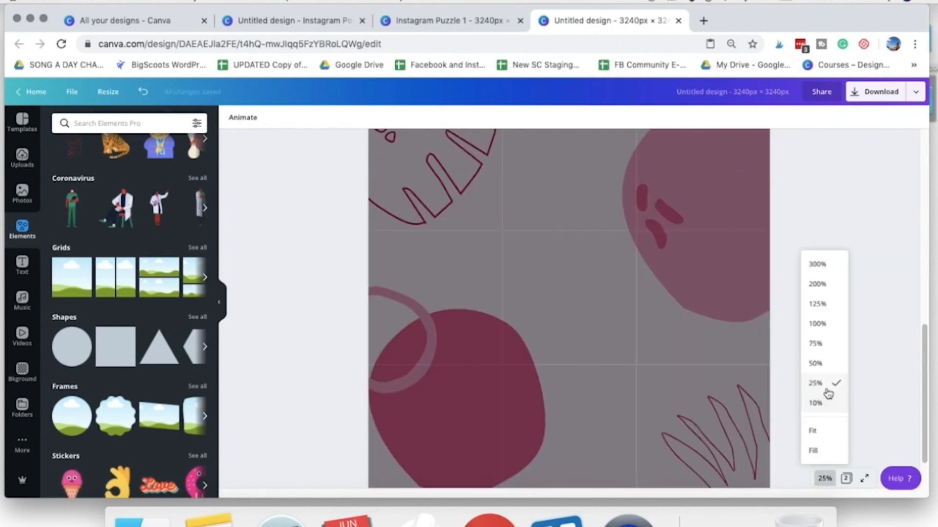
left_click(826, 401)
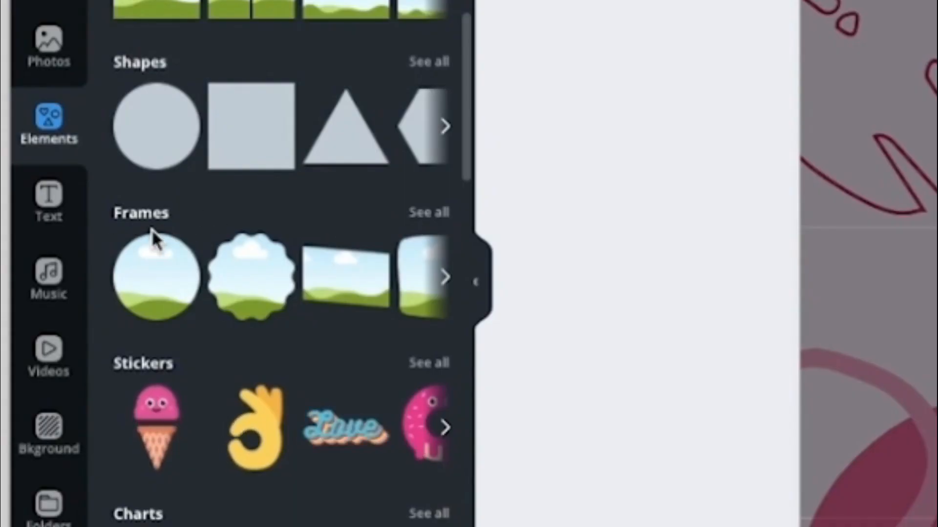
- Add bordered portrait photo frames over the first and third posts of the top row, tilting the one on the third post
left_click(436, 215)
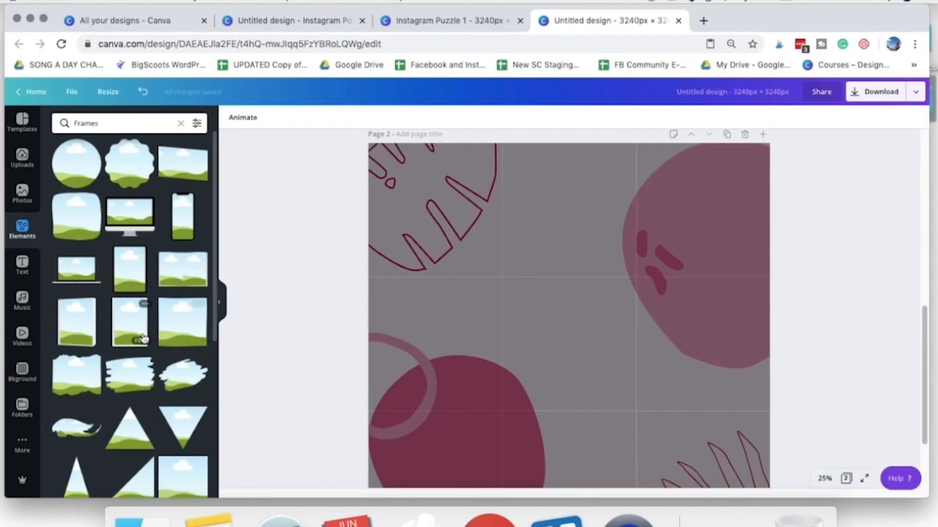
scroll(139, 337, "down", 2)
scroll(131, 278, "down", 6)
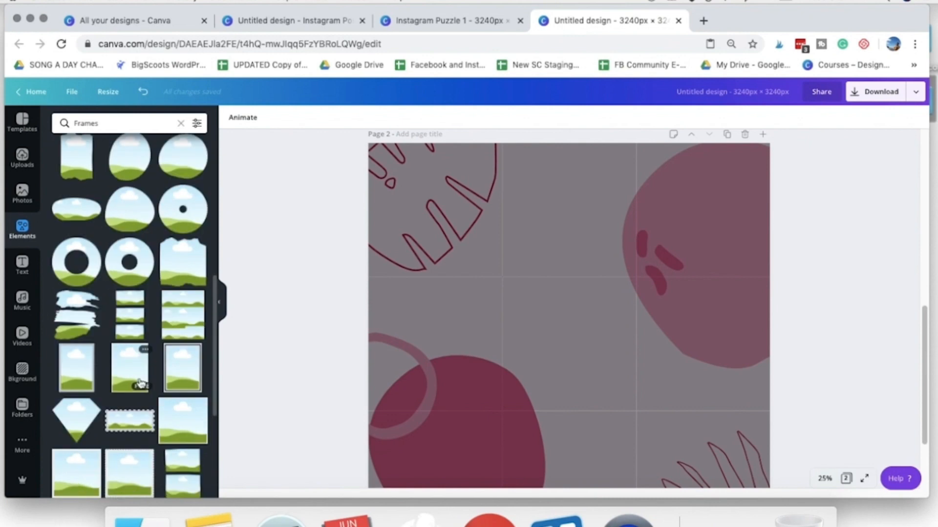
left_click(132, 382)
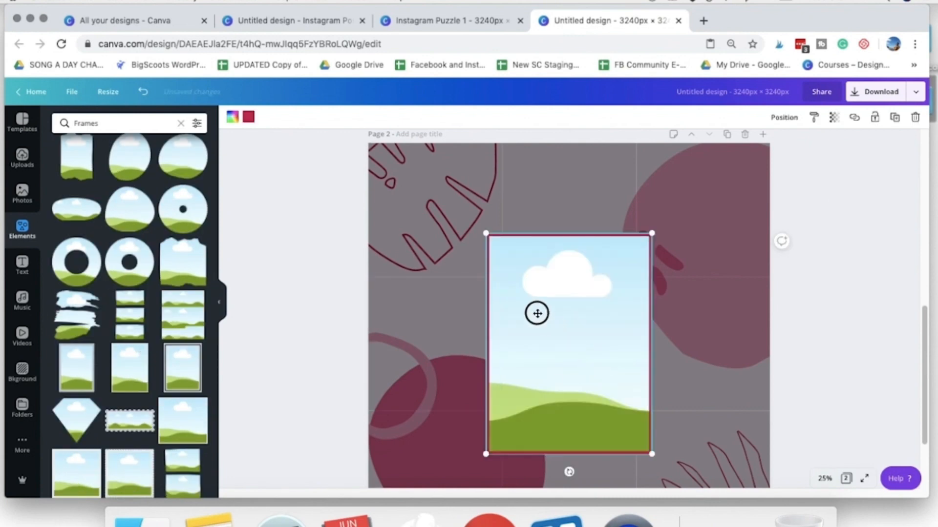
left_click_drag(548, 320, 513, 293)
left_click_drag(557, 376, 471, 258)
left_click_drag(423, 231, 424, 228)
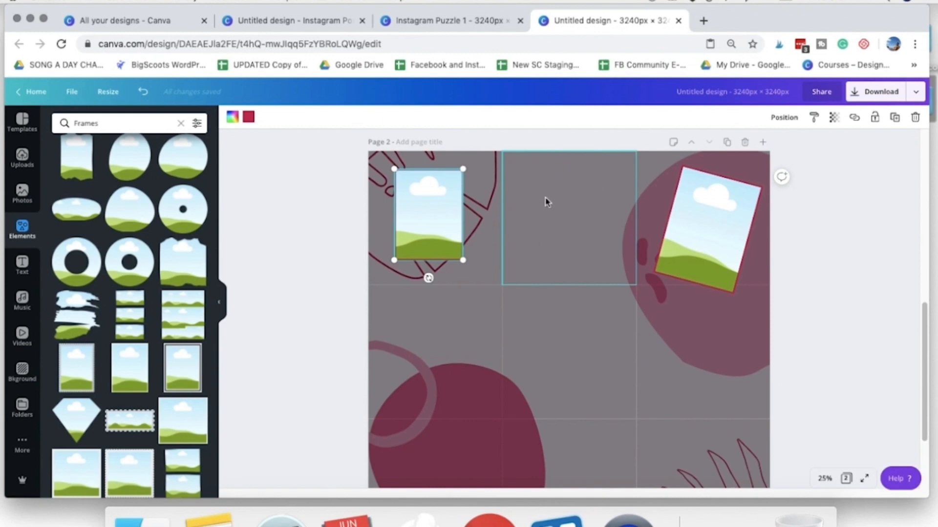
- Duplicate the upright photo frame into the centre post, and delete the photo frames from page 2
left_click(414, 360)
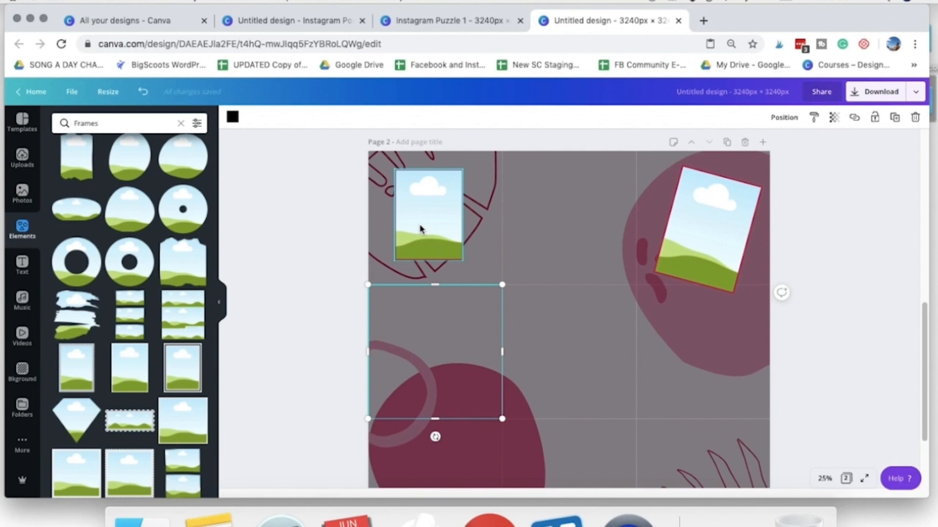
right_click(424, 207)
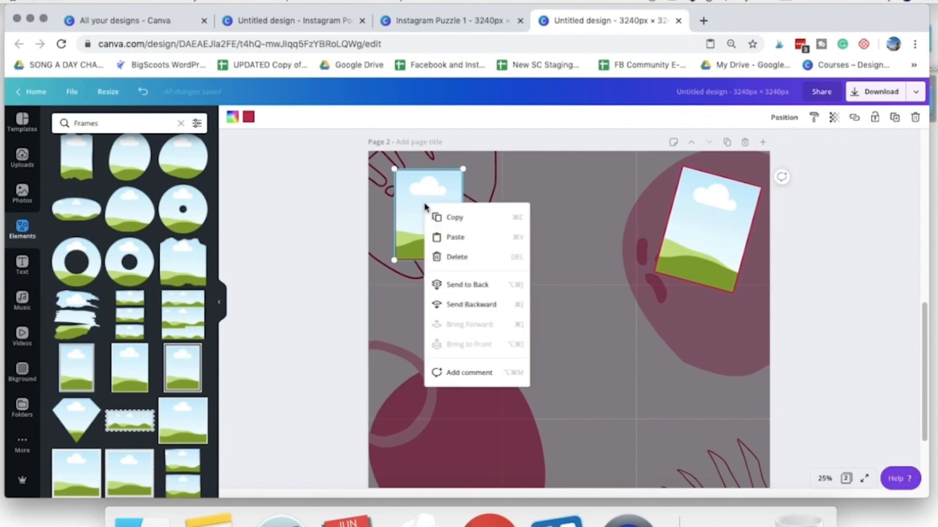
left_click(443, 215)
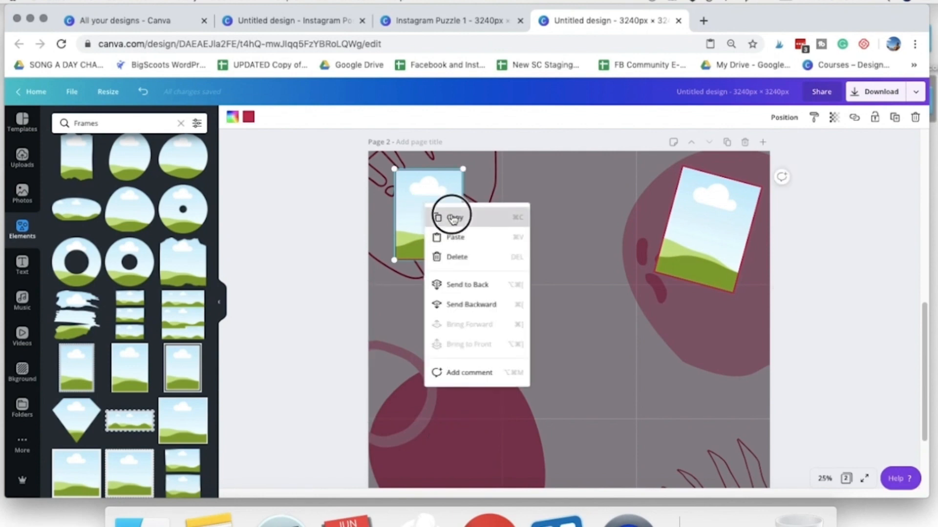
left_click(894, 118)
left_click_drag(436, 227, 573, 360)
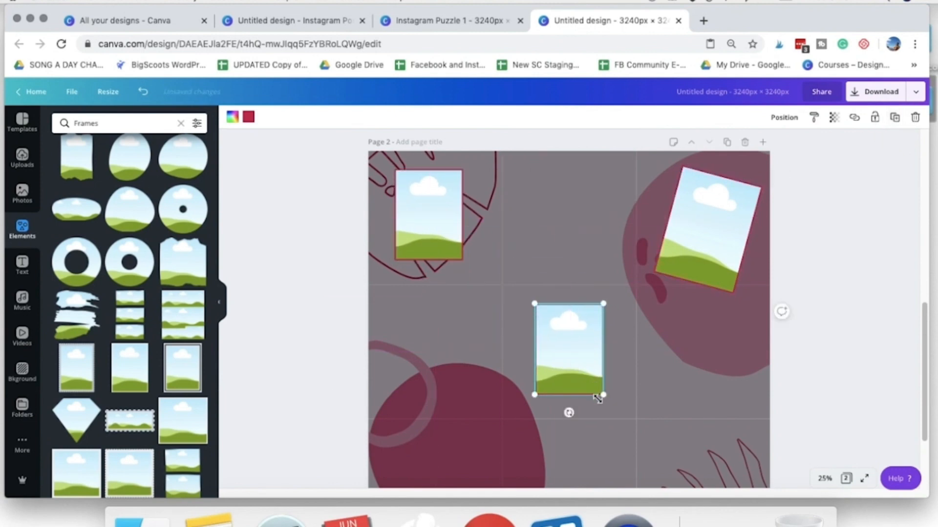
scroll(691, 371, "up", 1)
scroll(741, 355, "down", 3)
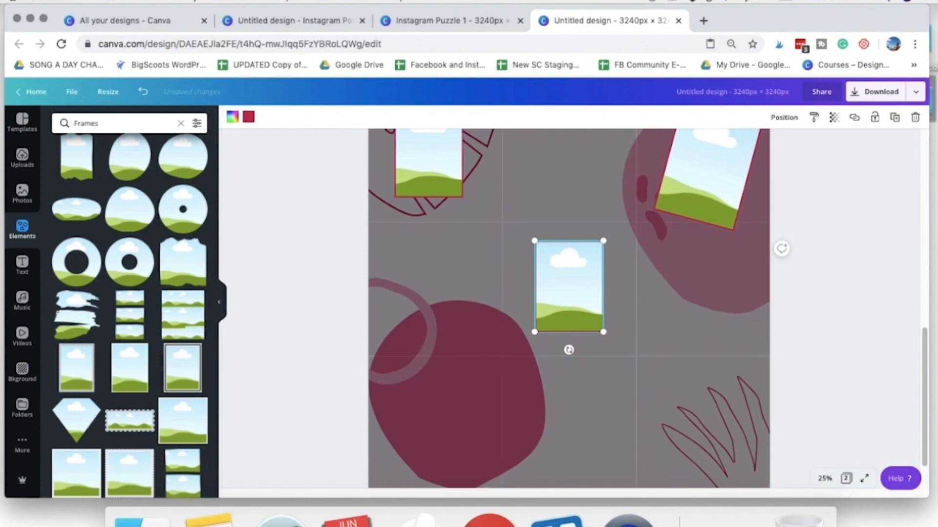
key("Delete")
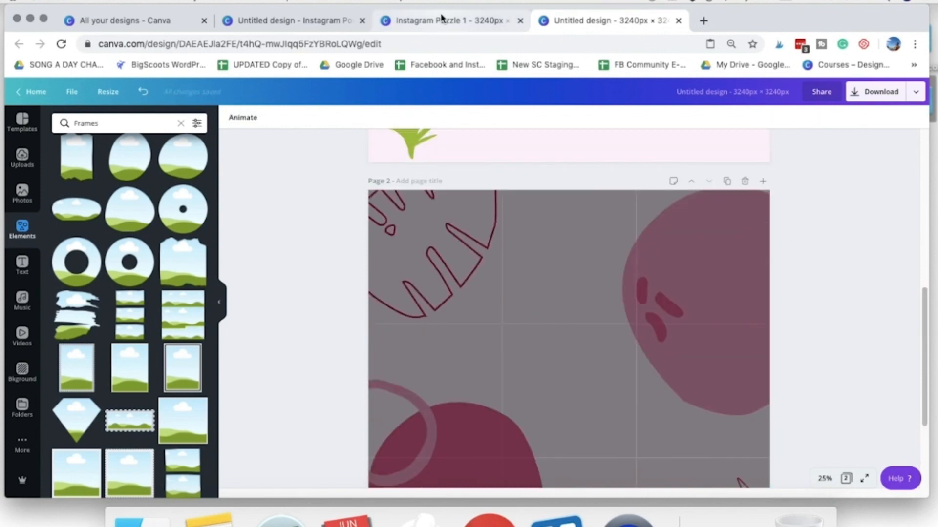
- In the untitled Instagram Post design, ungroup the Polaroid on page 1 and delete its "Hello there!" caption
left_click(441, 20)
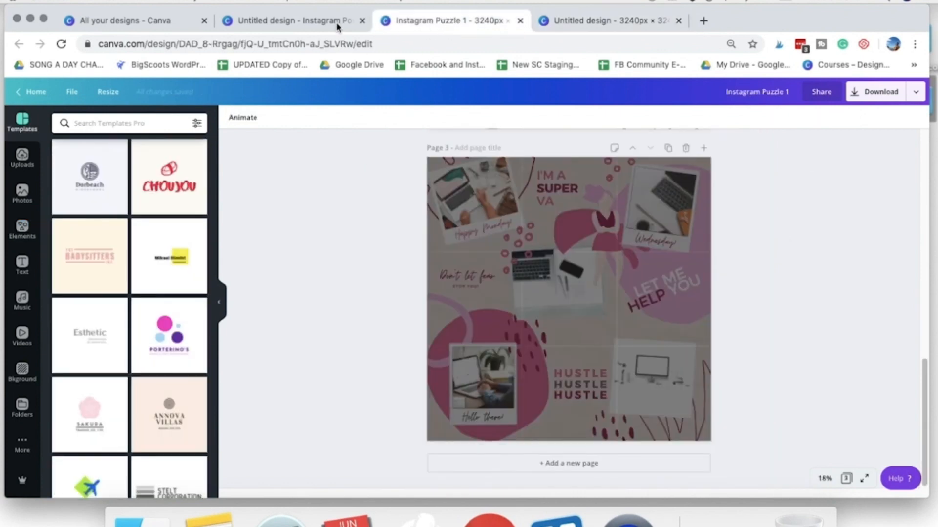
left_click(310, 24)
scroll(523, 306, "up", 15)
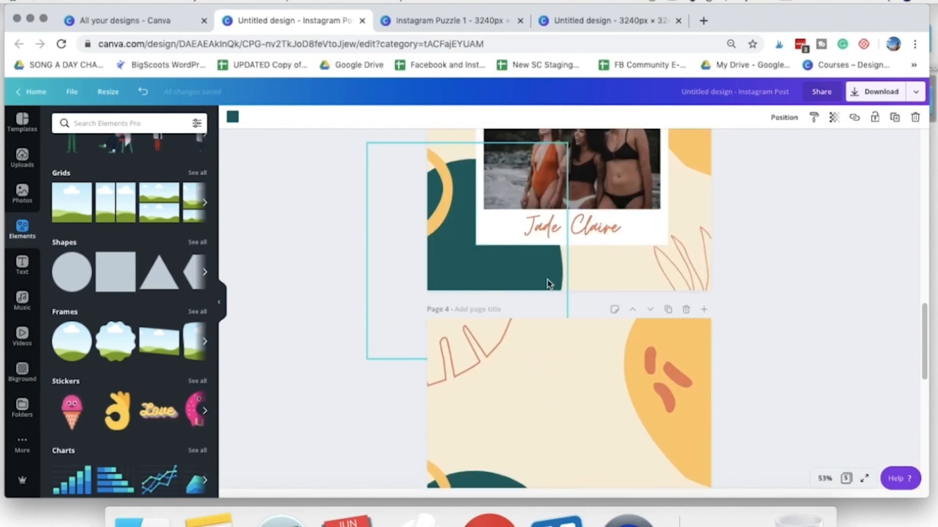
scroll(694, 297, "up", 6)
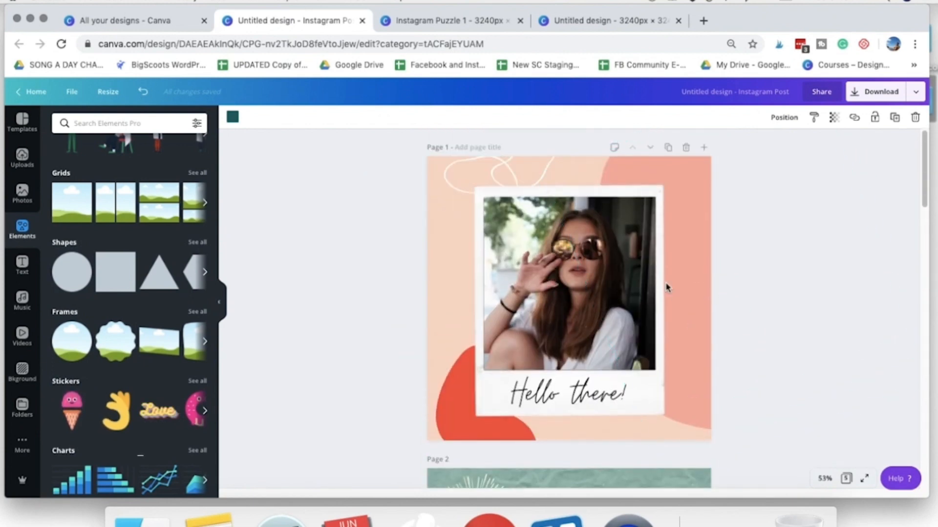
left_click(524, 224)
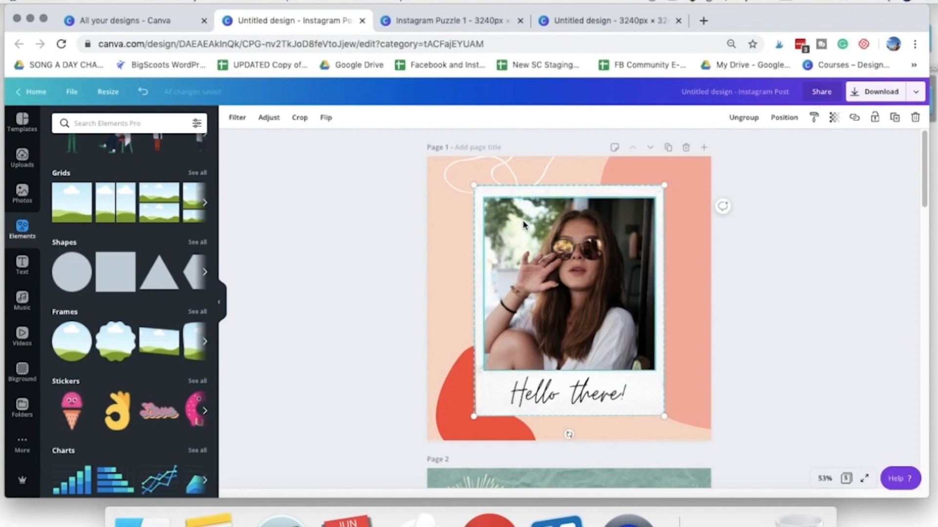
left_click(744, 118)
left_click(587, 401)
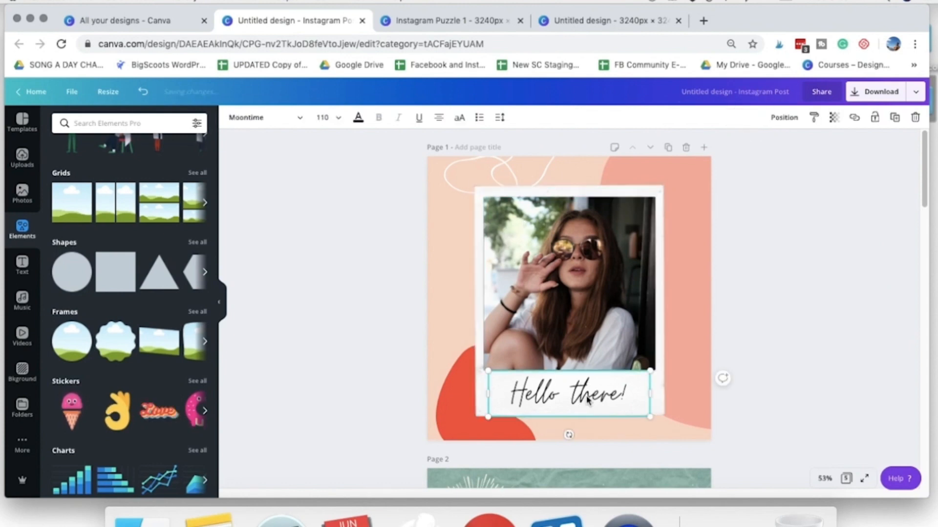
key("Delete")
- Copy the Polaroid's white frame and paste it onto page 2 of the untitled 3240 × 3240 px design
right_click(585, 317)
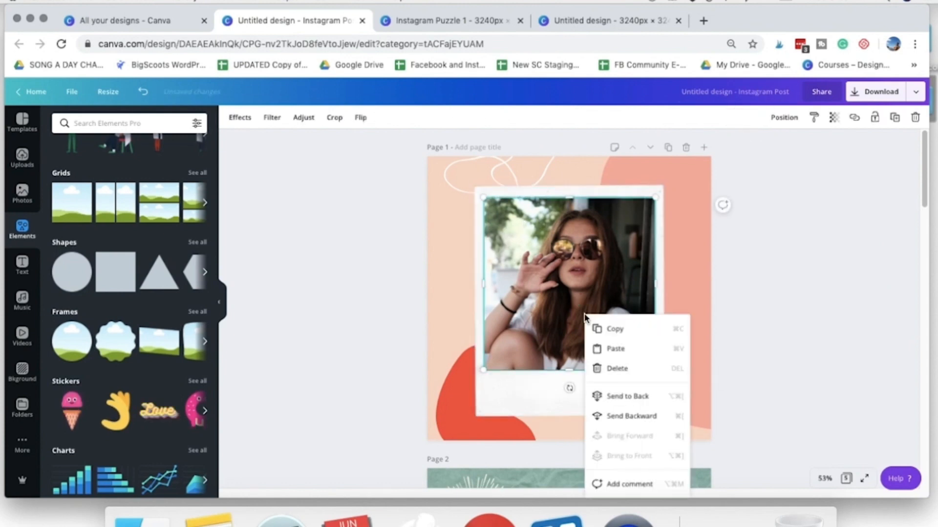
left_click(506, 191)
left_click(607, 401)
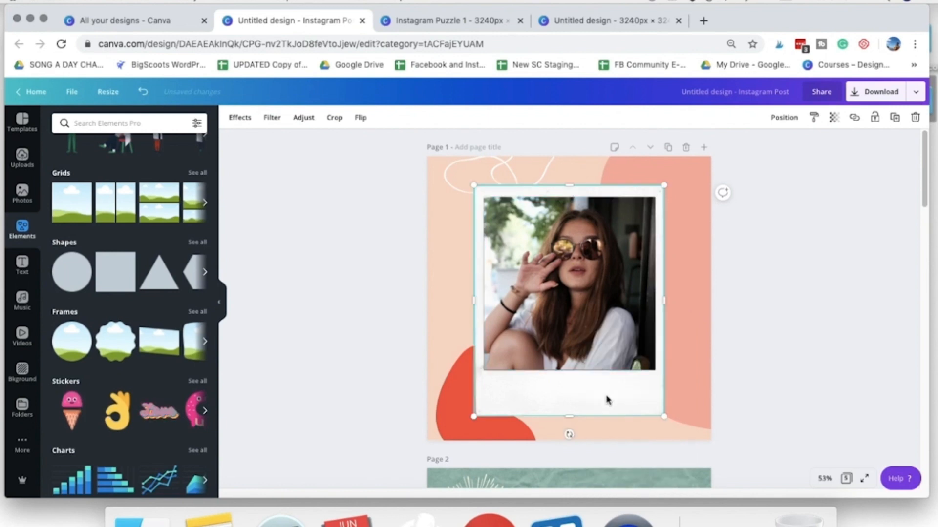
right_click(607, 400)
left_click(628, 408)
left_click(605, 20)
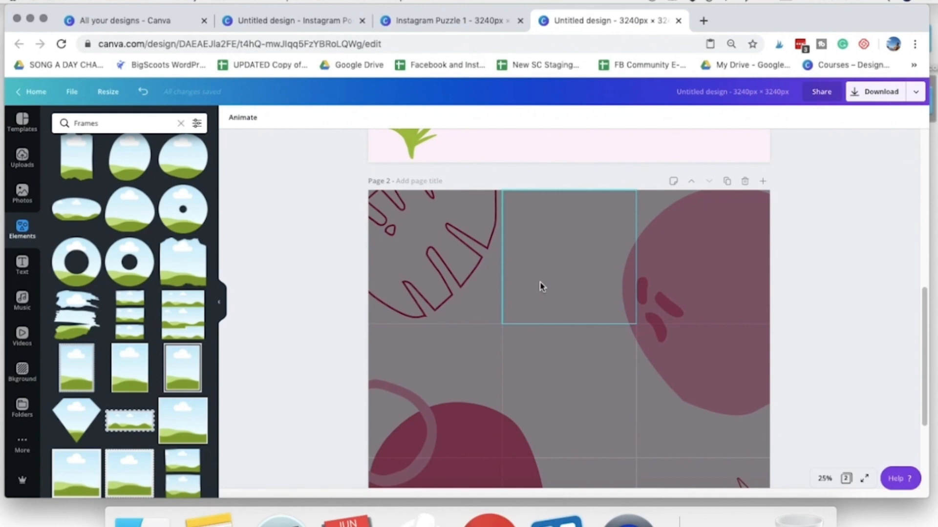
right_click(549, 252)
left_click(565, 280)
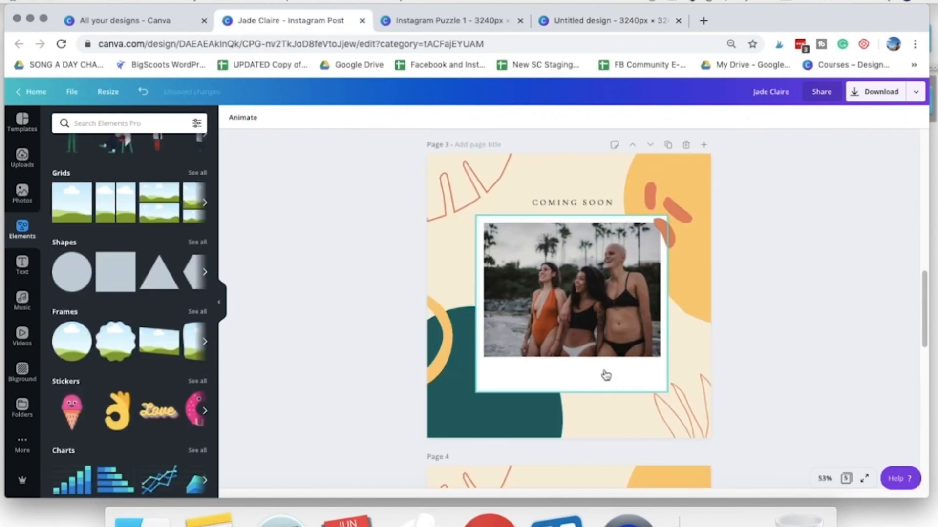
- Try copying the Polaroid's white frame and its photo separately from page 3 of the Instagram Post template, and undo the photo's move
right_click(605, 374)
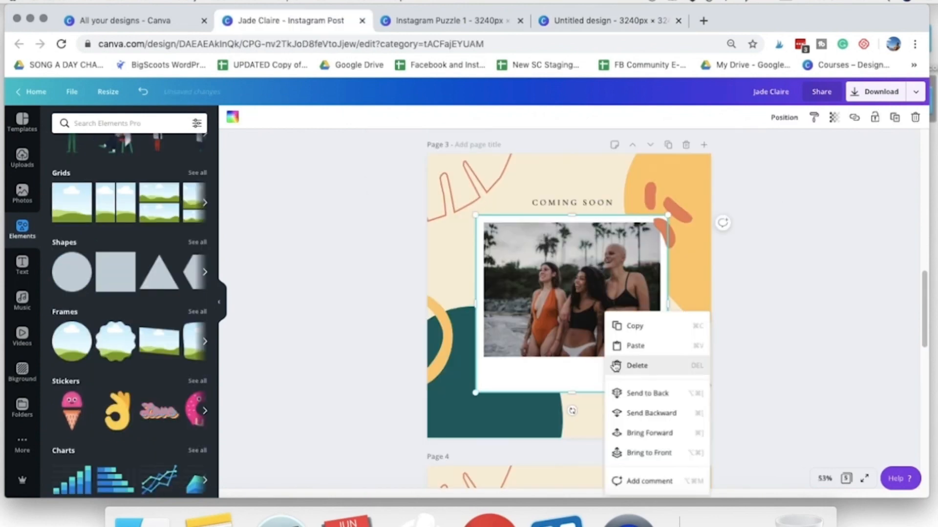
left_click(633, 328)
right_click(540, 297)
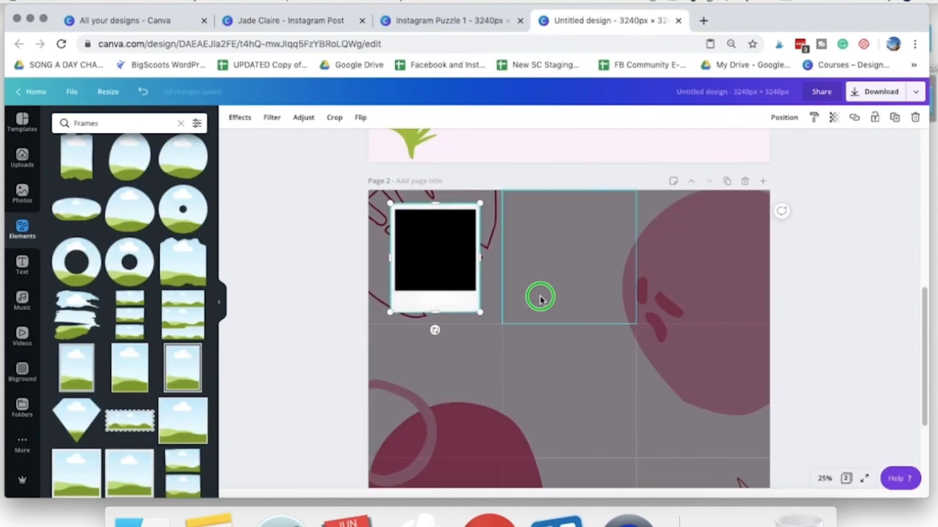
left_click(576, 331)
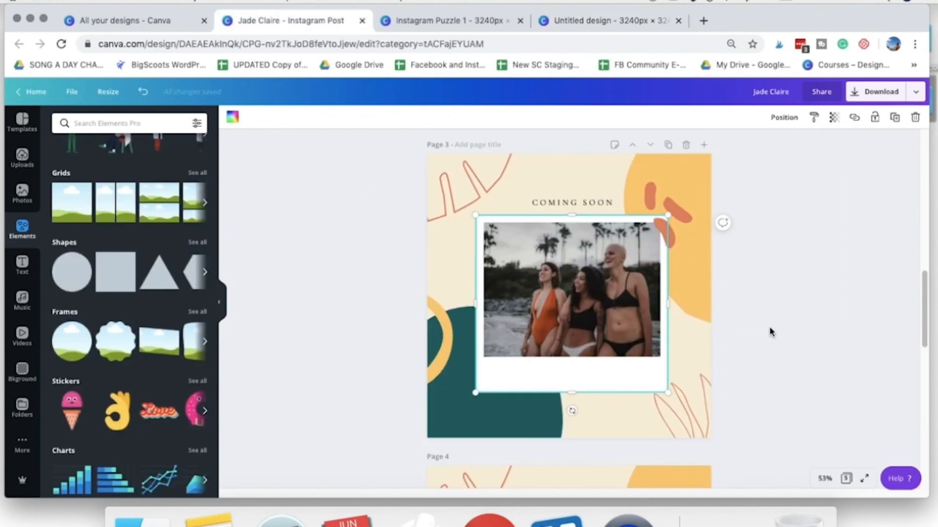
left_click(556, 323)
left_click_drag(524, 305, 576, 346)
key("super+z")
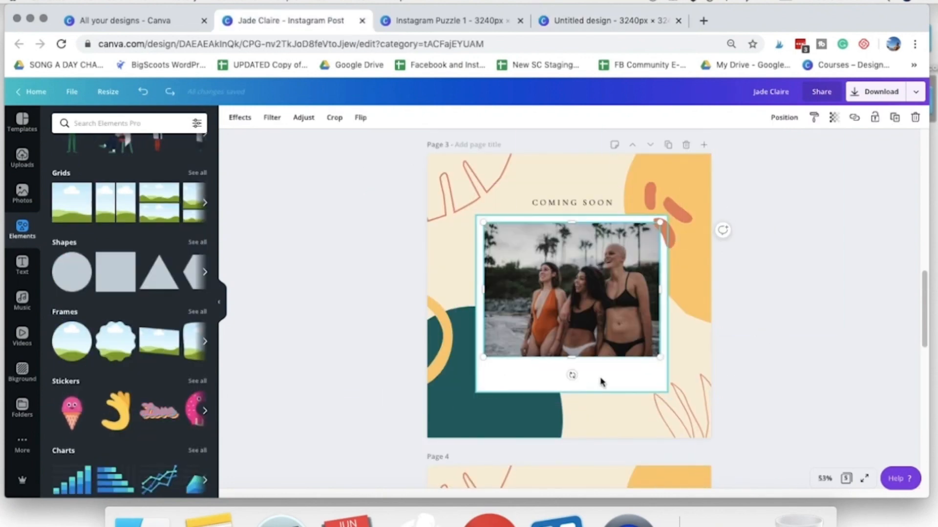
- Copy the Polaroid frame together with its beach photo and paste it over the third top-row post on page 2 of the untitled design
left_click(601, 379)
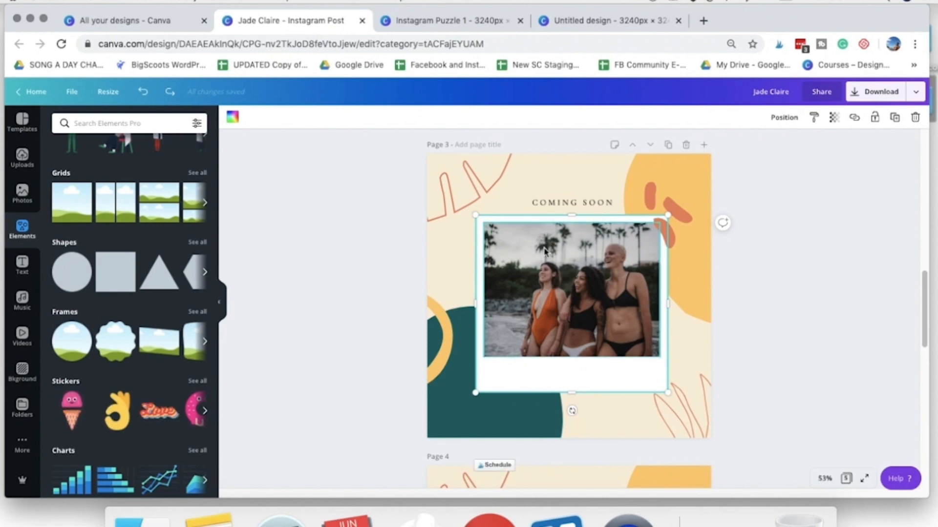
right_click(559, 288)
left_click(583, 296)
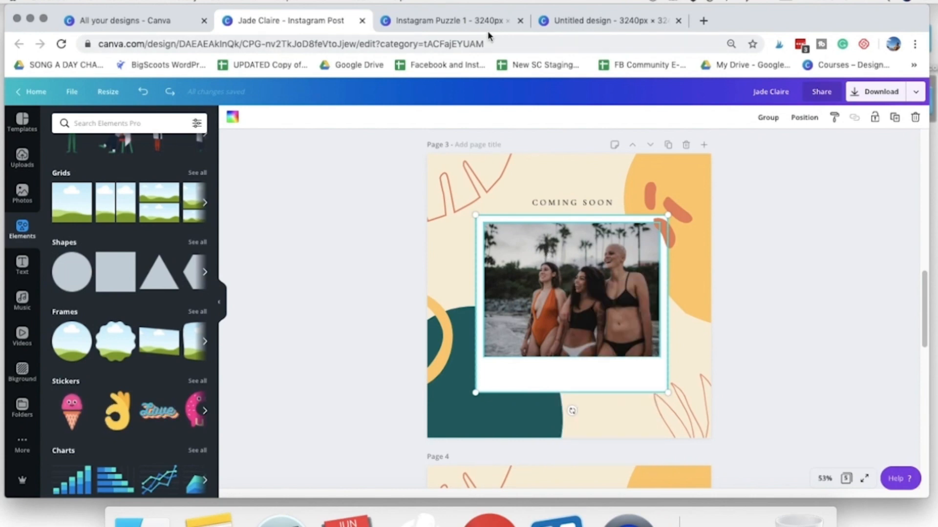
left_click(448, 21)
left_click(605, 20)
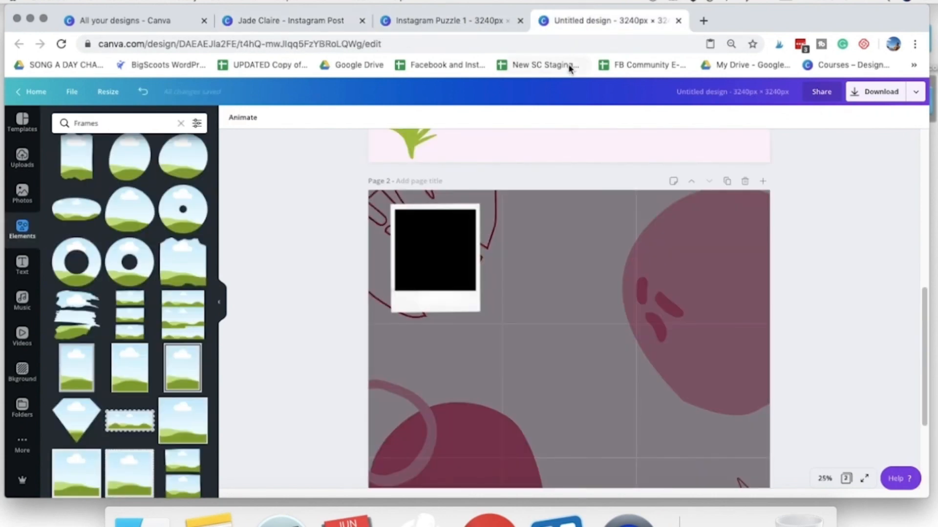
key("cmd+v")
left_click_drag(451, 271, 701, 263)
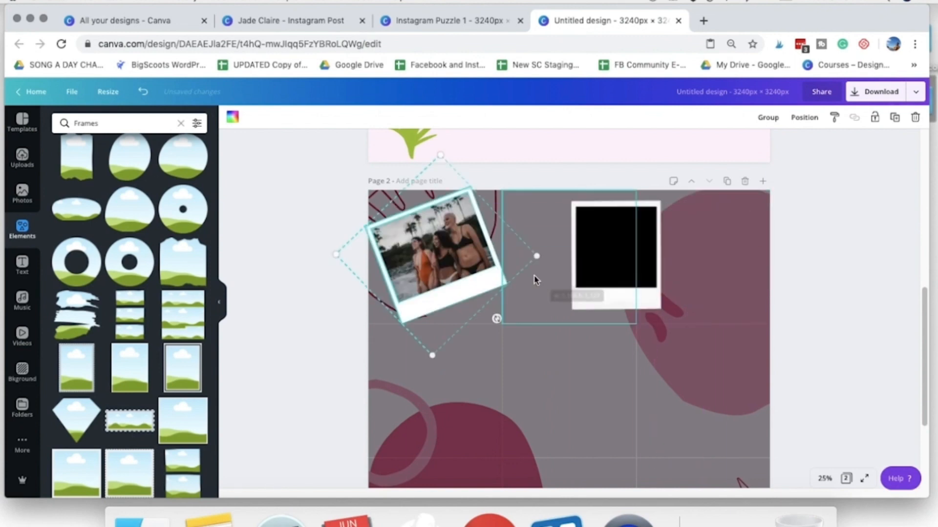
left_click(513, 281)
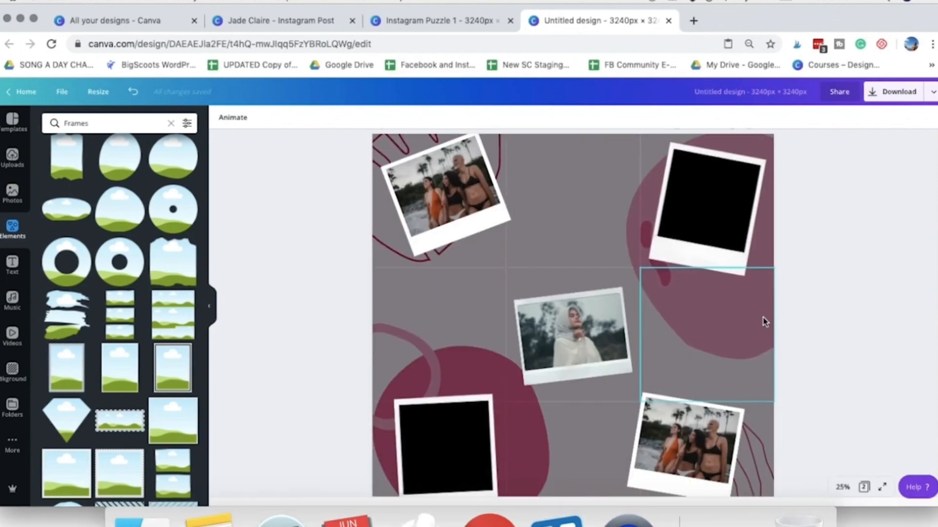
- Browse the stock photos and the uploaded images for pictures that could fill the Polaroid frames
scroll(706, 308, "down", 1)
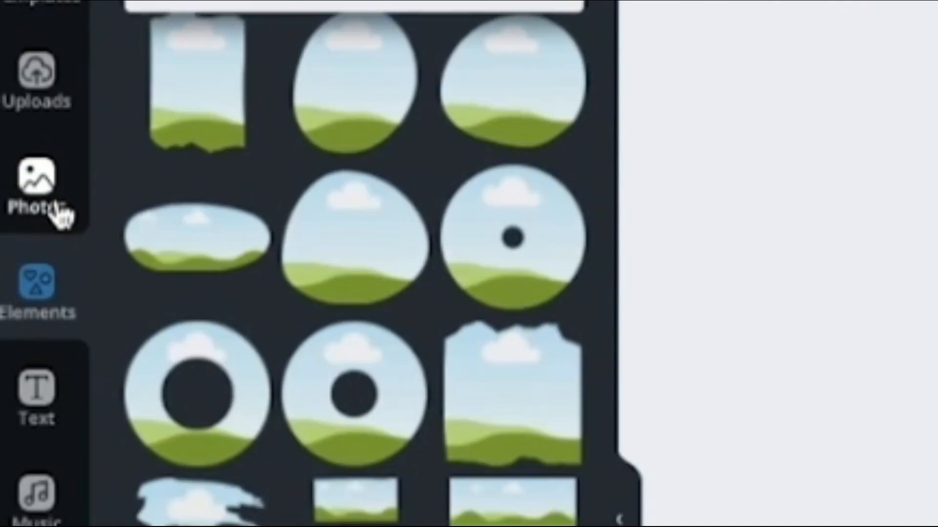
left_click(19, 202)
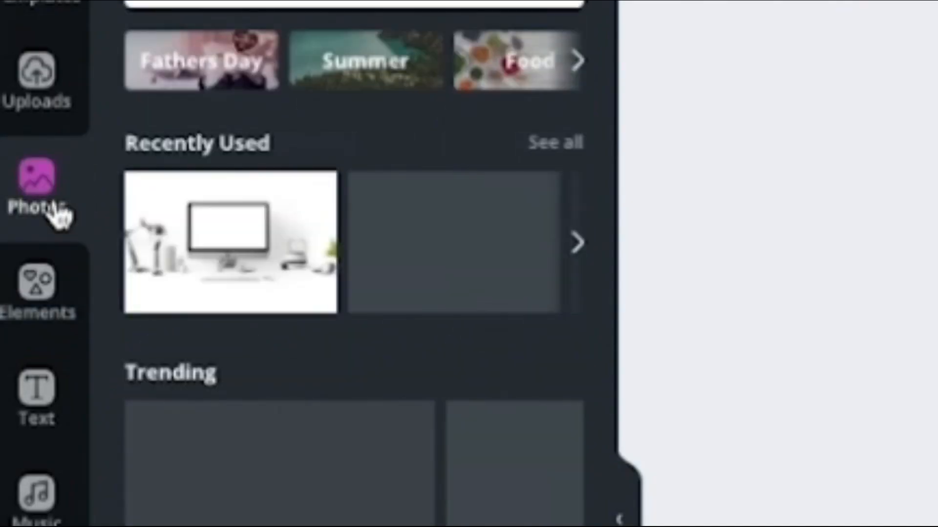
scroll(454, 440, "down", 2)
scroll(489, 430, "down", 5)
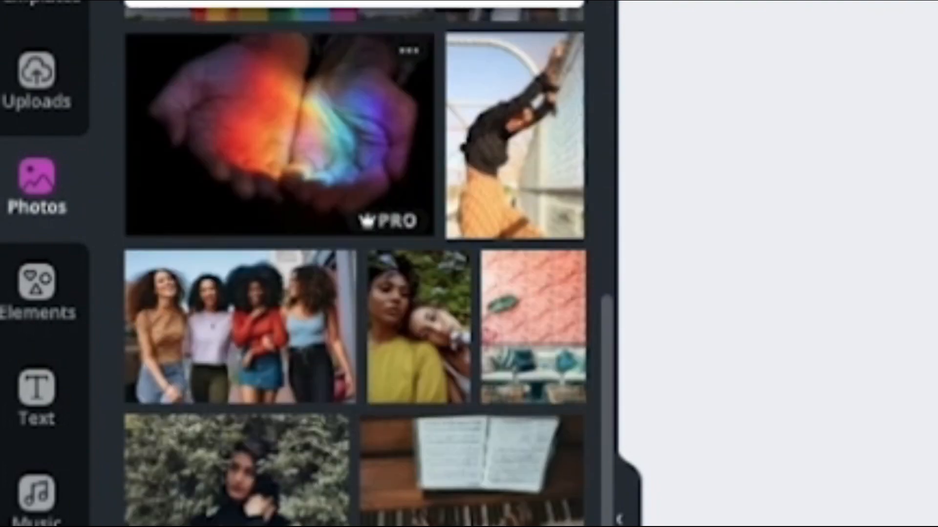
scroll(416, 518, "down", 10)
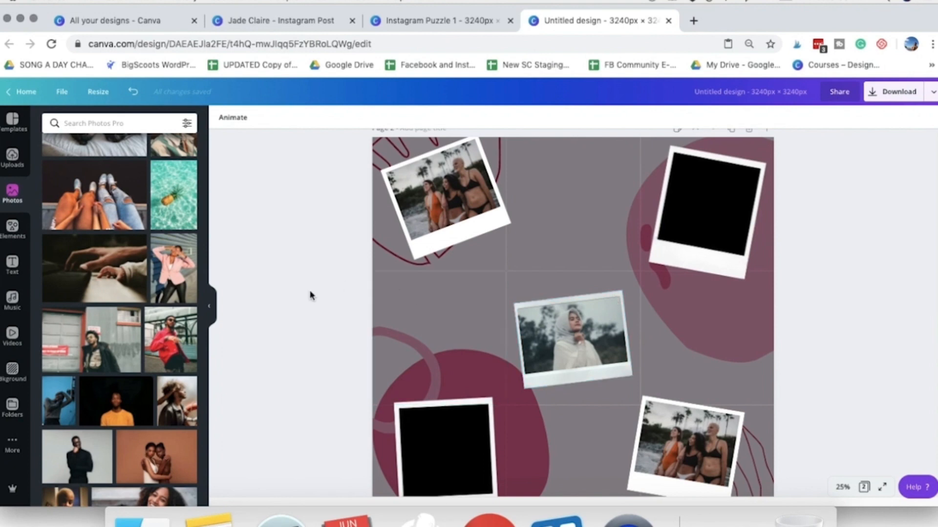
scroll(207, 261, "up", 1)
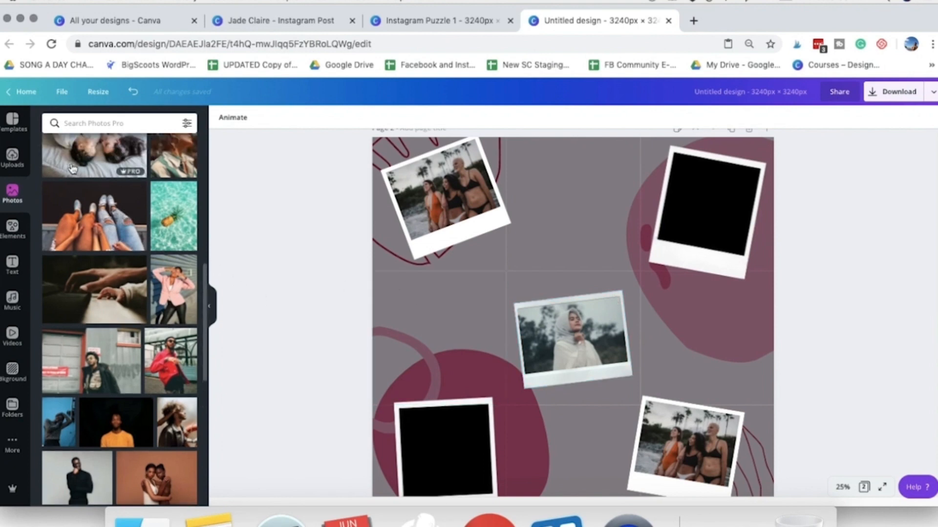
left_click(11, 161)
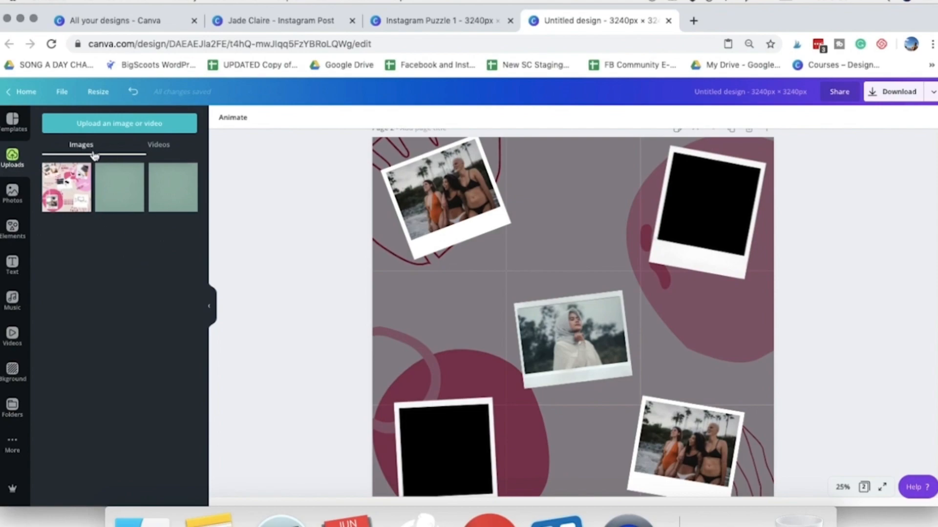
- Search the photo library for "laptop" and place the overhead shot of hands typing into the Polaroid on the first post
left_click(13, 193)
left_click(113, 120)
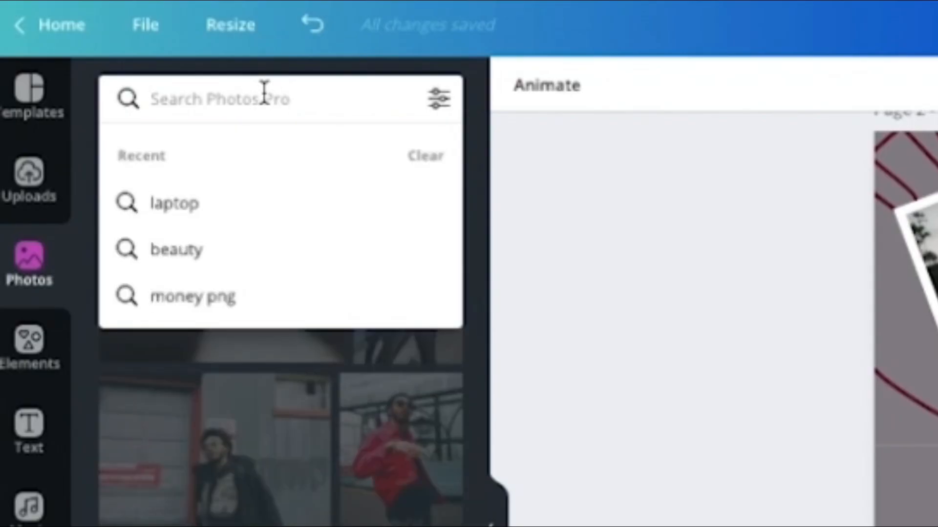
type("laptop")
key("Return")
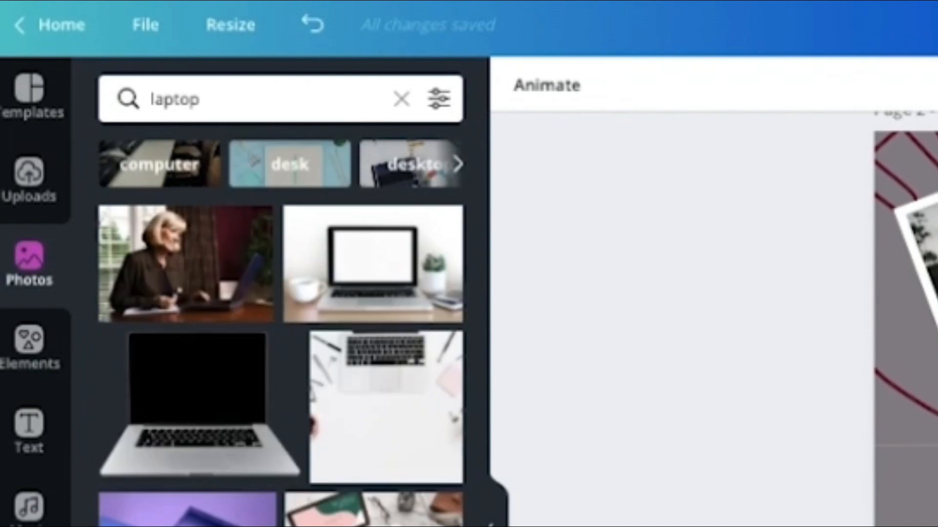
scroll(244, 450, "down", 3)
left_click_drag(94, 382, 418, 209)
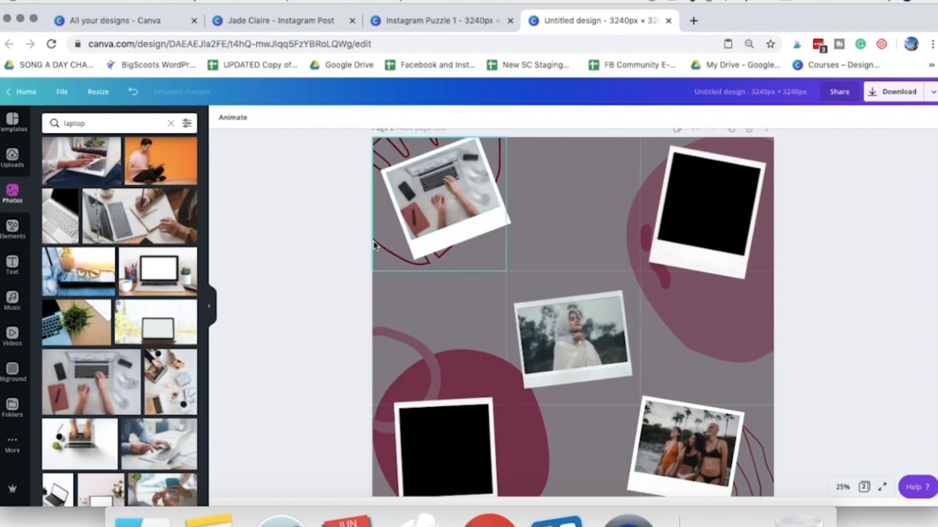
- Fill the other three corner Polaroids with laptop photos, using the woman seated on the floor for the bottom-right one
scroll(68, 288, "down", 2)
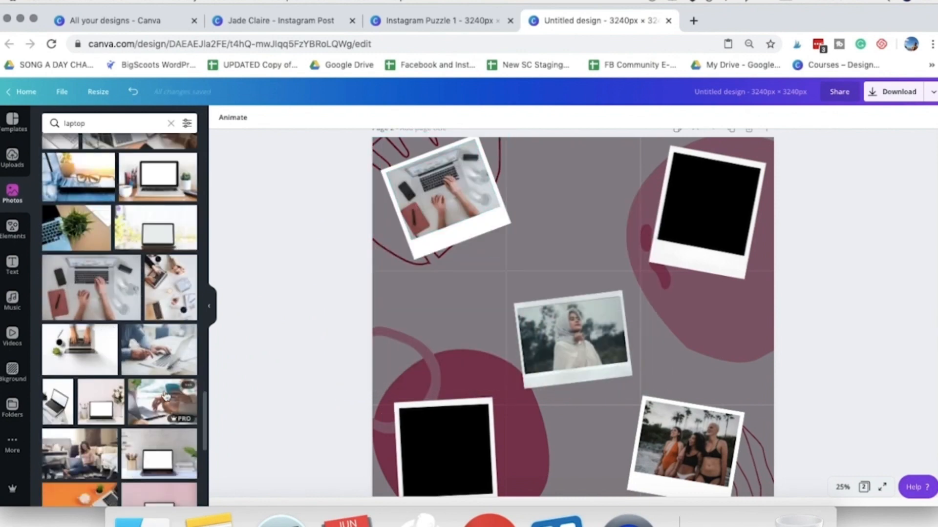
scroll(164, 414, "down", 2)
left_click_drag(89, 364, 669, 456)
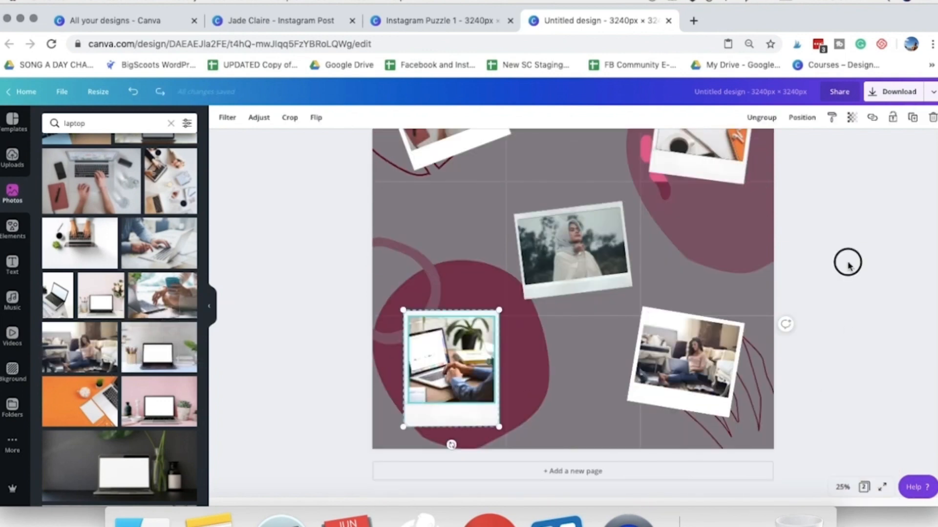
left_click(847, 265)
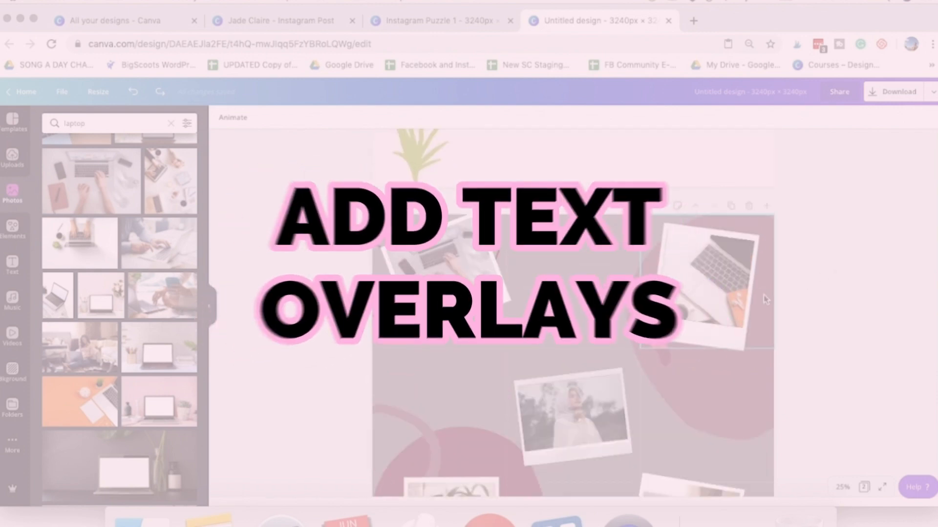
- Go through the posts of the 3 × 3 grid to check which hold photos and which are free for text overlays
left_click(571, 269)
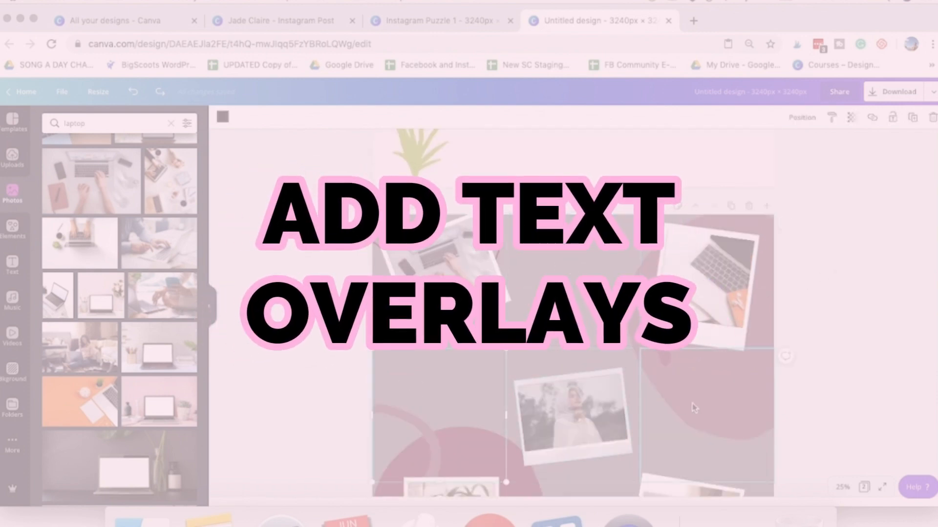
scroll(694, 408, "down", 5)
left_click(577, 388)
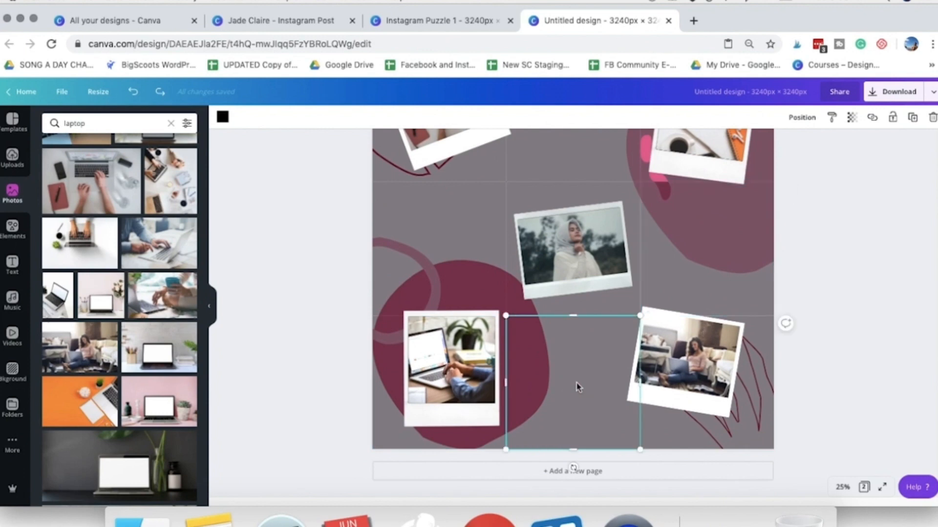
scroll(578, 388, "up", 5)
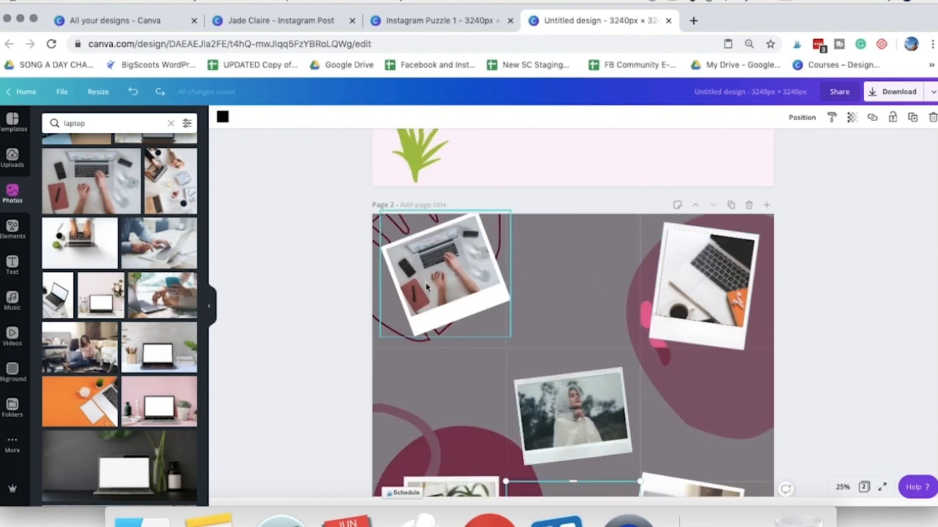
left_click(427, 287)
left_click(557, 288)
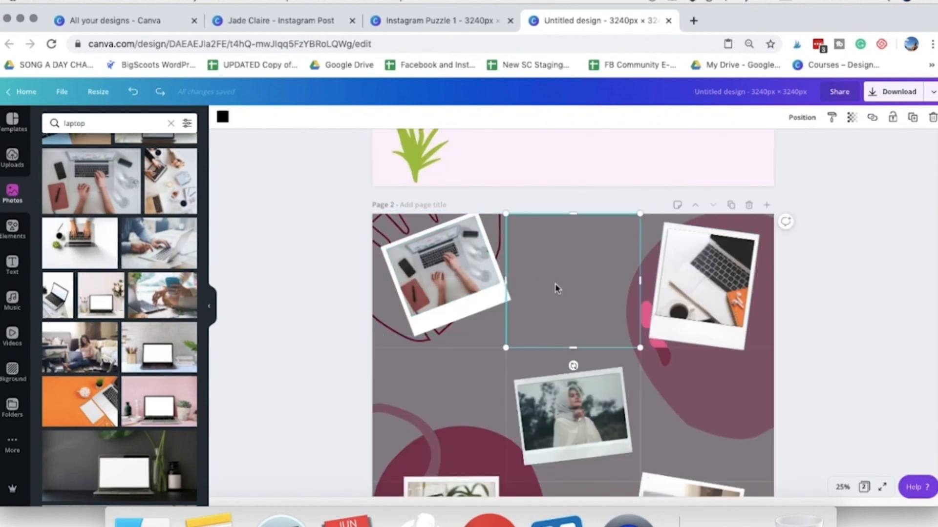
left_click(696, 287)
left_click(471, 382)
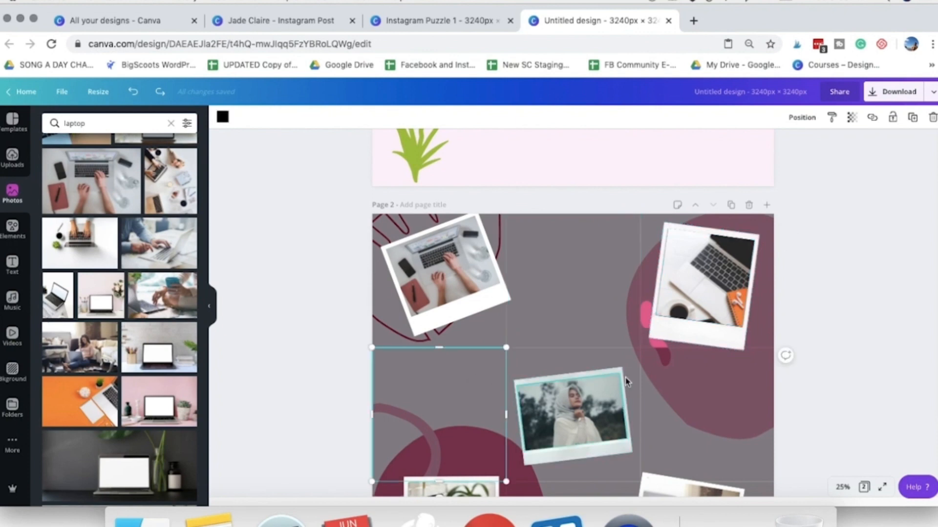
scroll(615, 382, "down", 3)
scroll(828, 404, "up", 1)
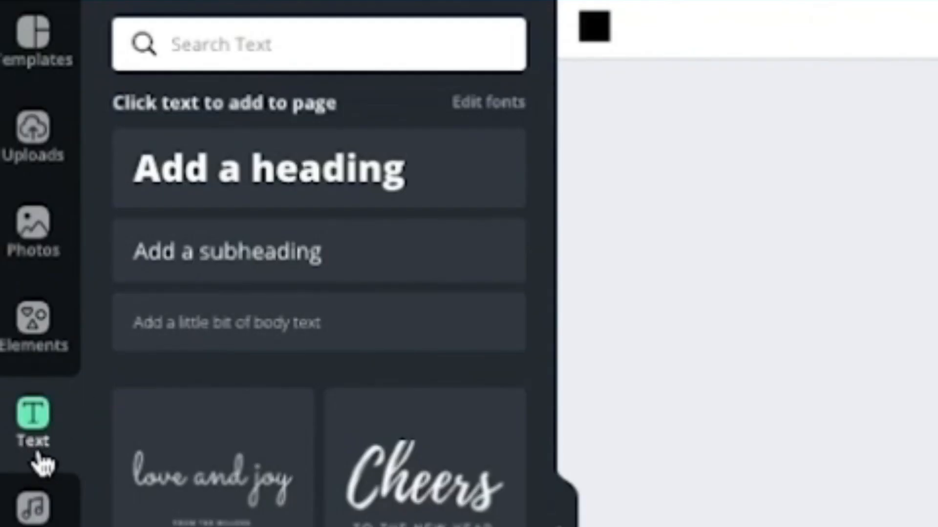
- Add a heading to page 2 and set its font to Montserrat Classic
left_click(13, 276)
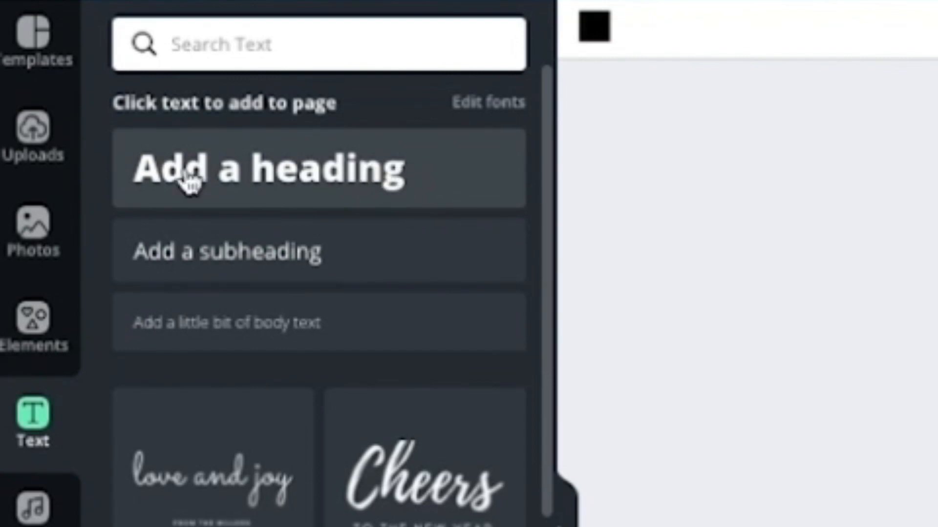
left_click(444, 200)
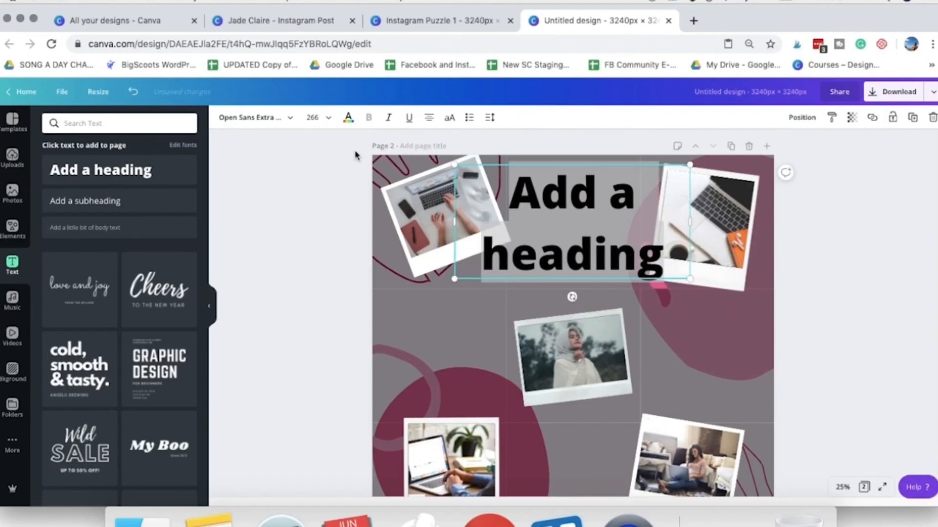
left_click(292, 118)
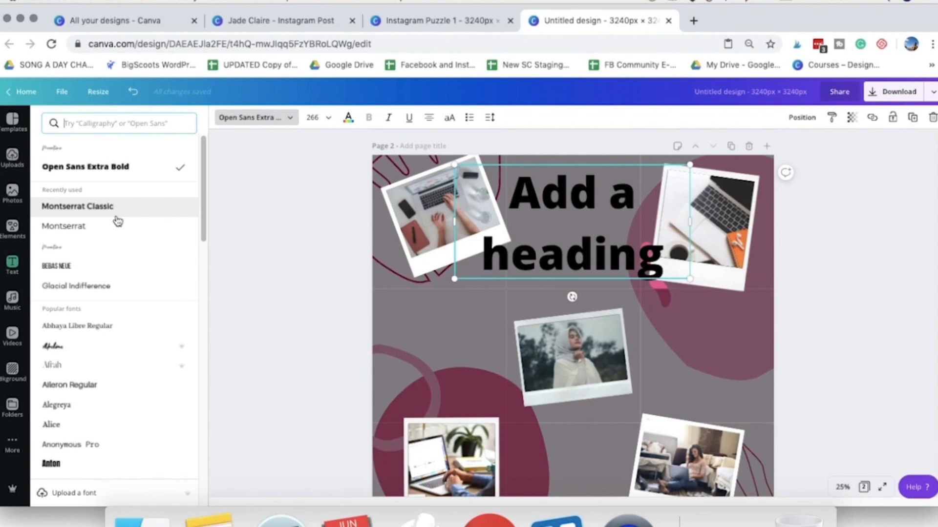
left_click(118, 214)
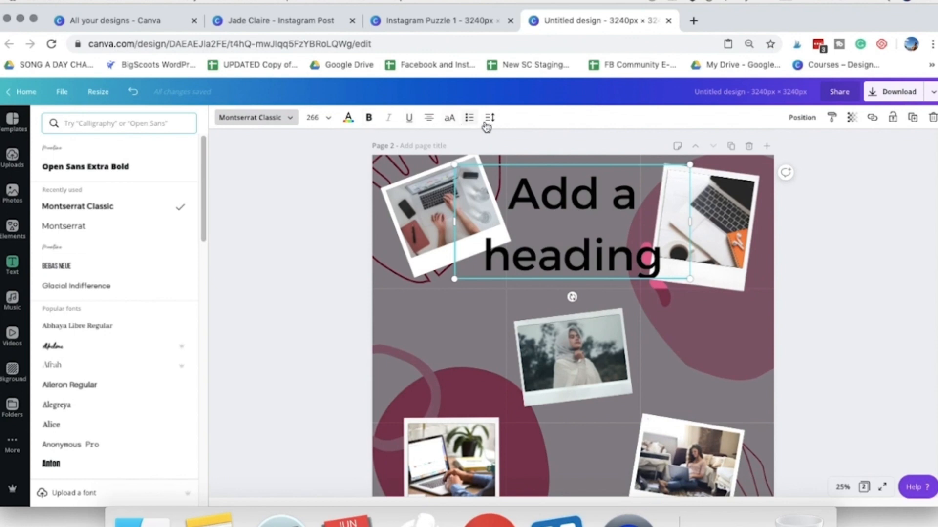
- Set the heading's font size to 80 and fit its text box to the width of the middle post of the top row
left_click(322, 117)
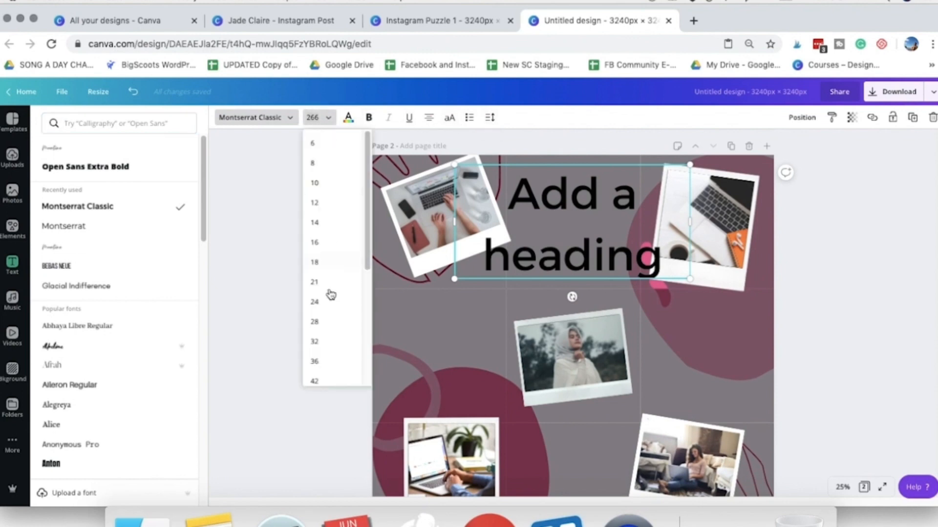
left_click(322, 336)
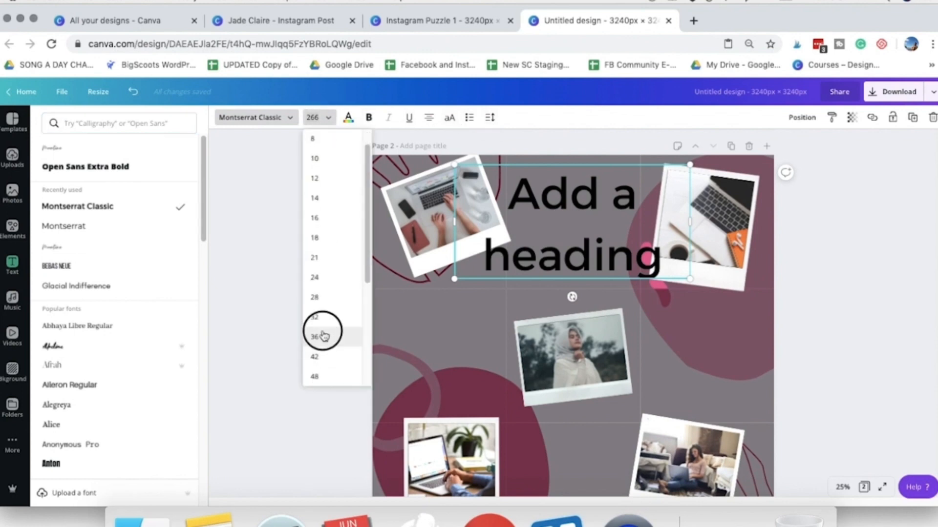
left_click(327, 120)
left_click(309, 358)
left_click_drag(604, 205, 620, 202)
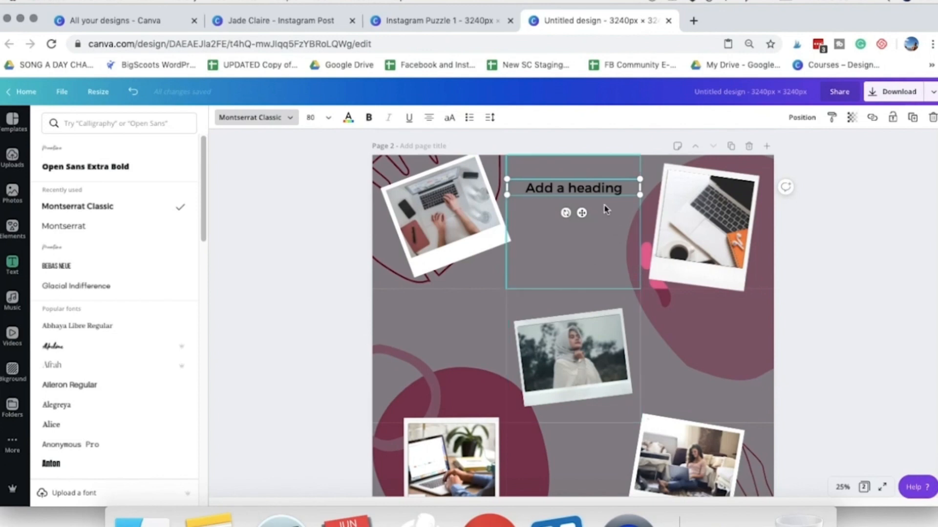
- Left-align the heading near the top of the middle post and inset its text box slightly from the post's left edge
left_click_drag(571, 197, 570, 192)
left_click(427, 121)
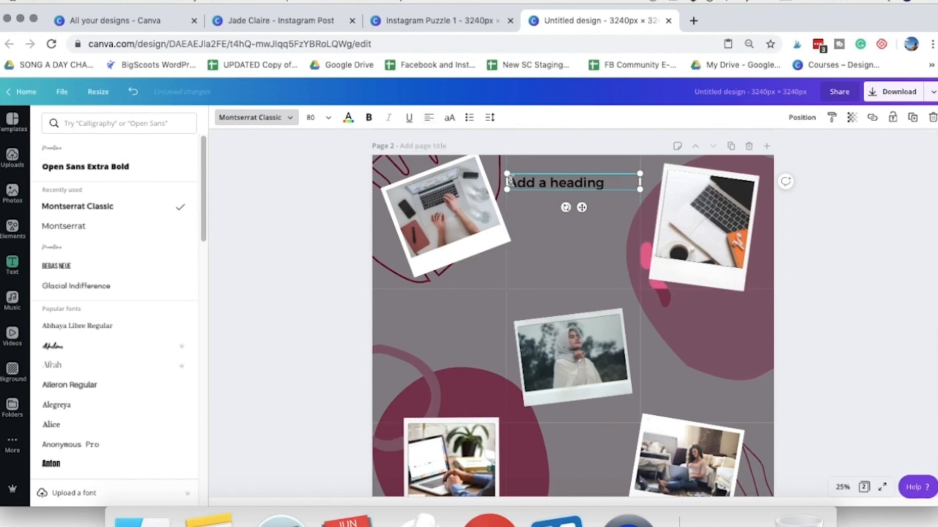
left_click_drag(510, 183, 512, 182)
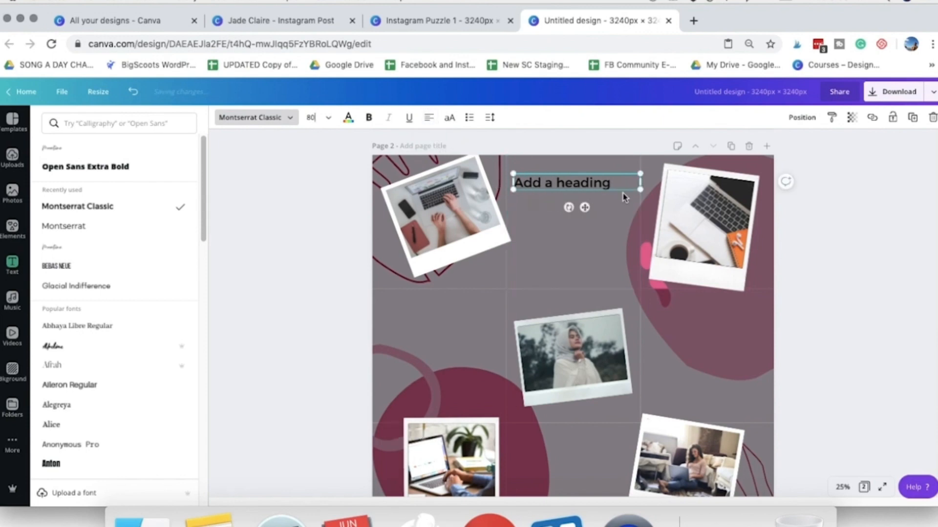
- Replace the heading's text with "I'M A SUPER VA" in uppercase at size 96 and set its line height to 1.09
left_click(450, 119)
left_click(489, 117)
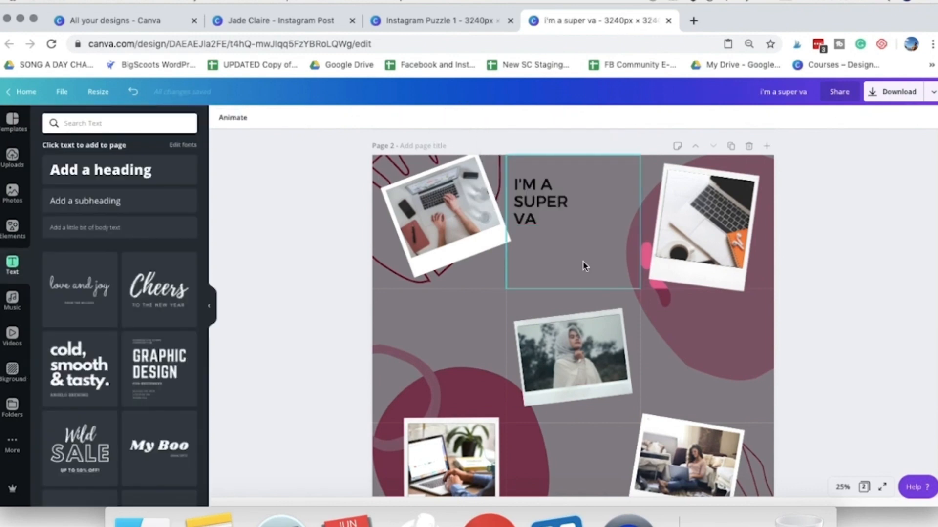
- Delete the dark guide square covering the middle post of the top row
left_click(583, 262)
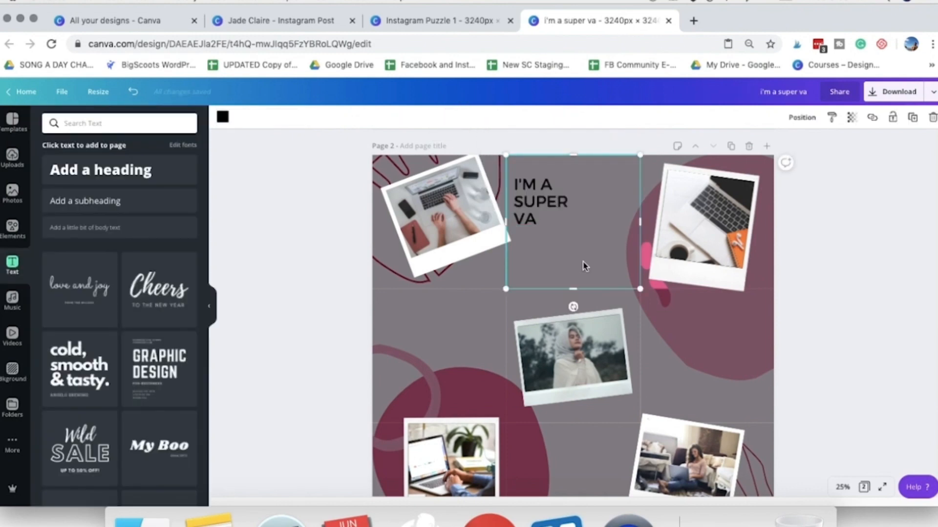
right_click(585, 266)
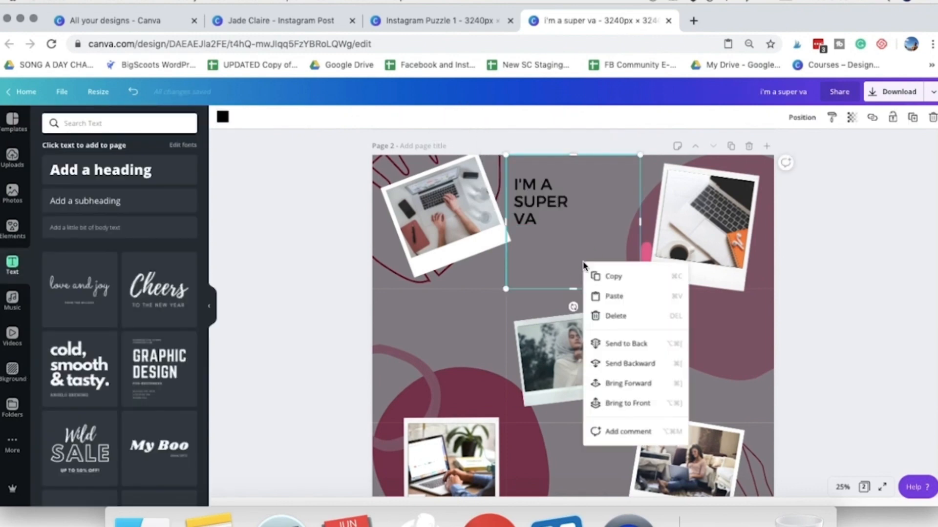
left_click(593, 314)
- Move the heading slightly further into its post and colour "I'M A" and "VA" pink and "SUPER" crimson
left_click_drag(520, 192, 559, 193)
left_click(886, 305)
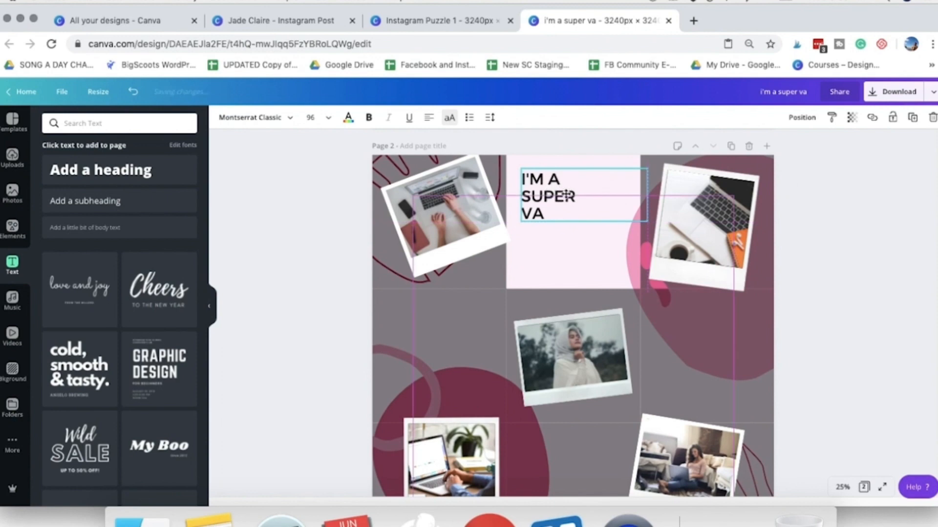
left_click(889, 297)
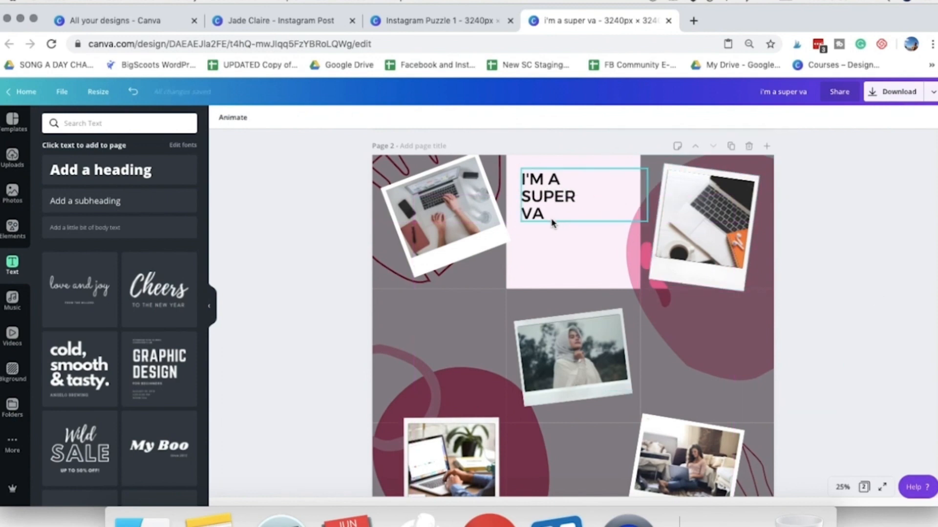
left_click(557, 198)
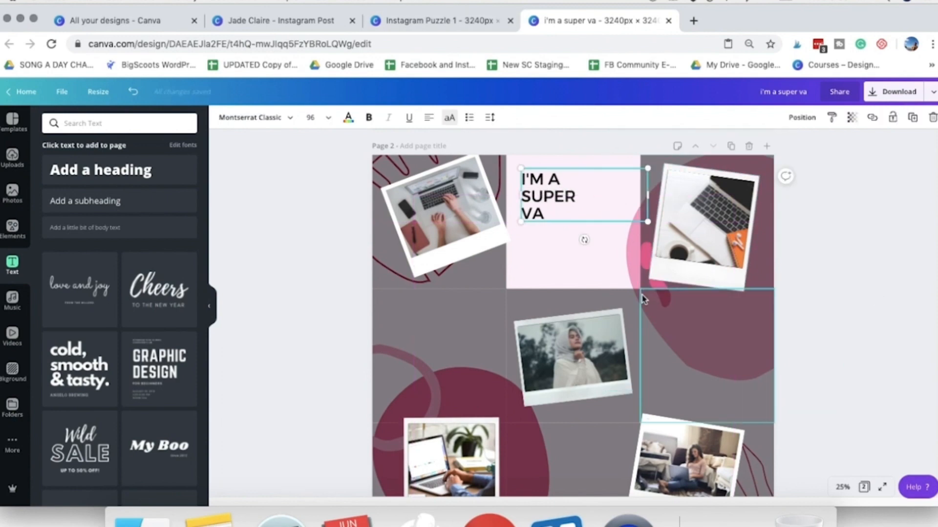
left_click(569, 183)
left_click(348, 118)
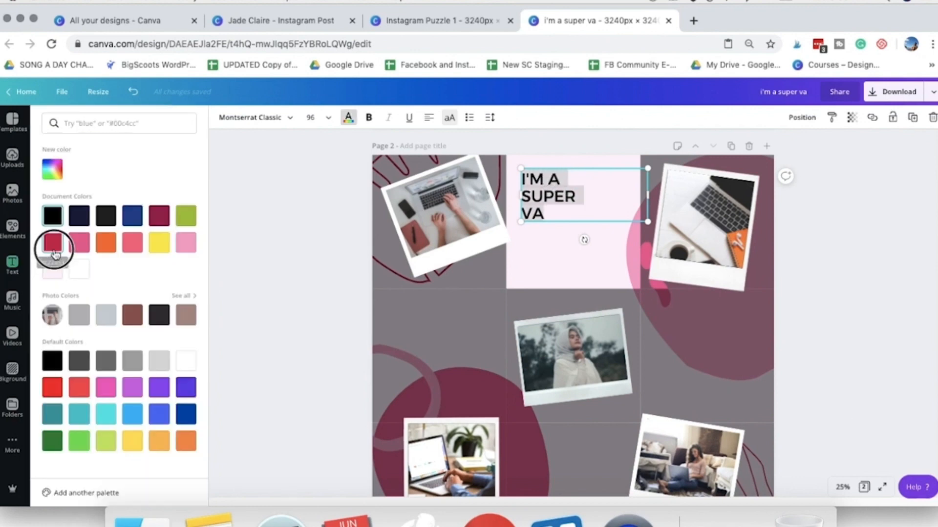
left_click(606, 202)
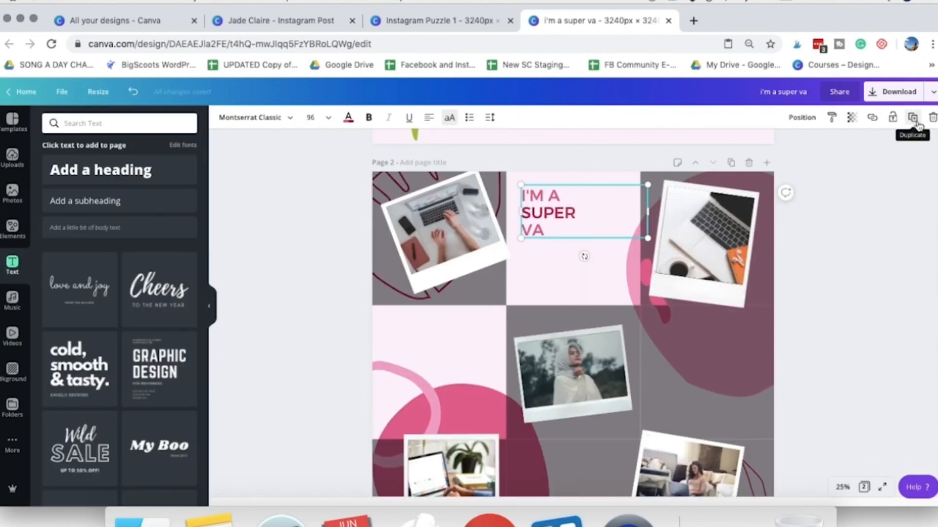
- Duplicate the heading into the left post of the middle row and change its text to "Don't let fear stop you"
left_click(917, 124)
left_click_drag(543, 218, 410, 347)
scroll(421, 358, "down", 2)
left_click_drag(425, 303, 386, 264)
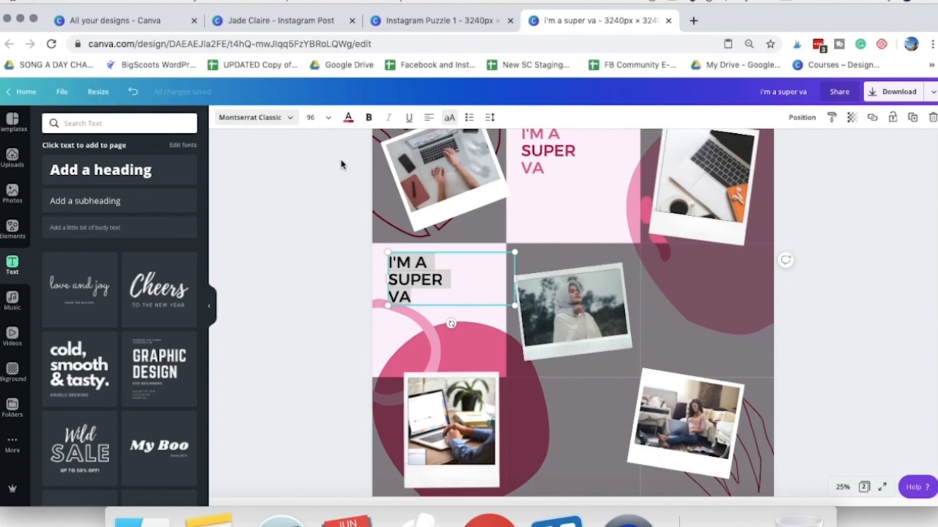
type("Don't let fear stop you")
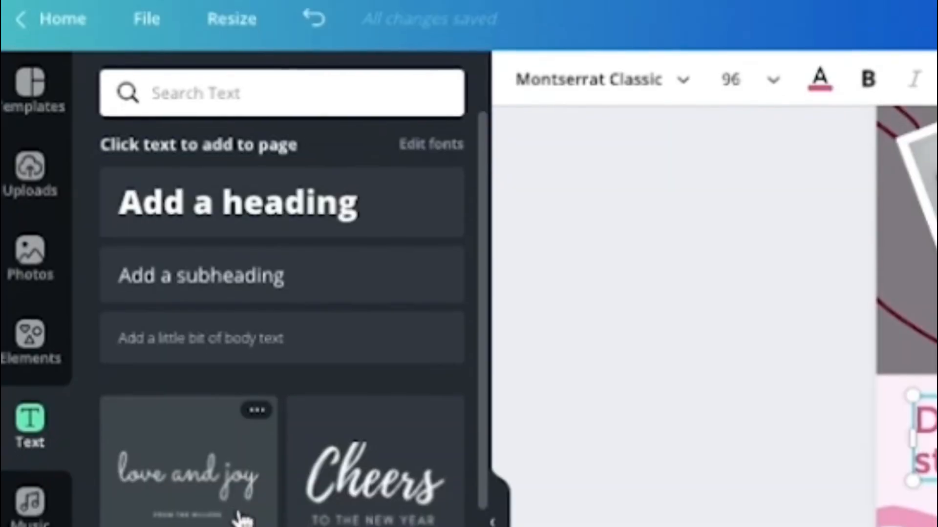
- Add the "love and joy" text template to the left post of the middle row and ungroup it
scroll(100, 308, "down", 2)
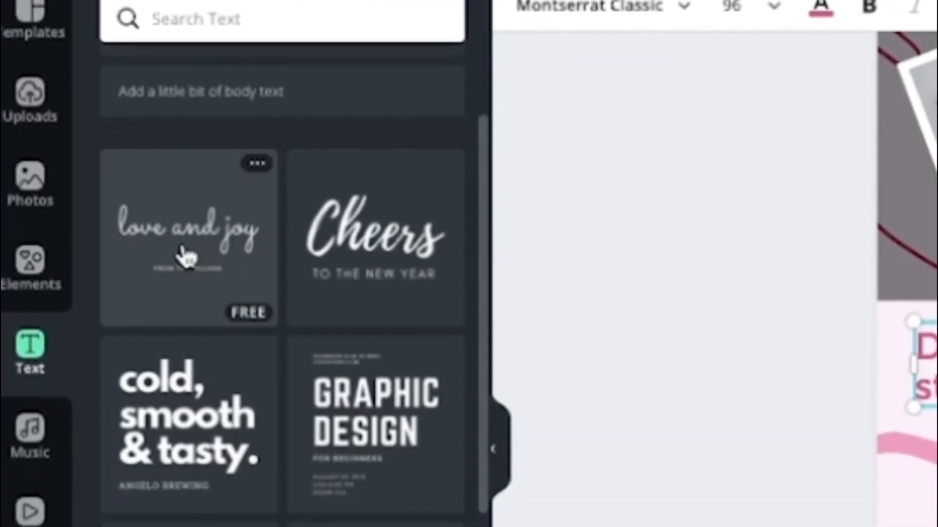
scroll(190, 241, "down", 2)
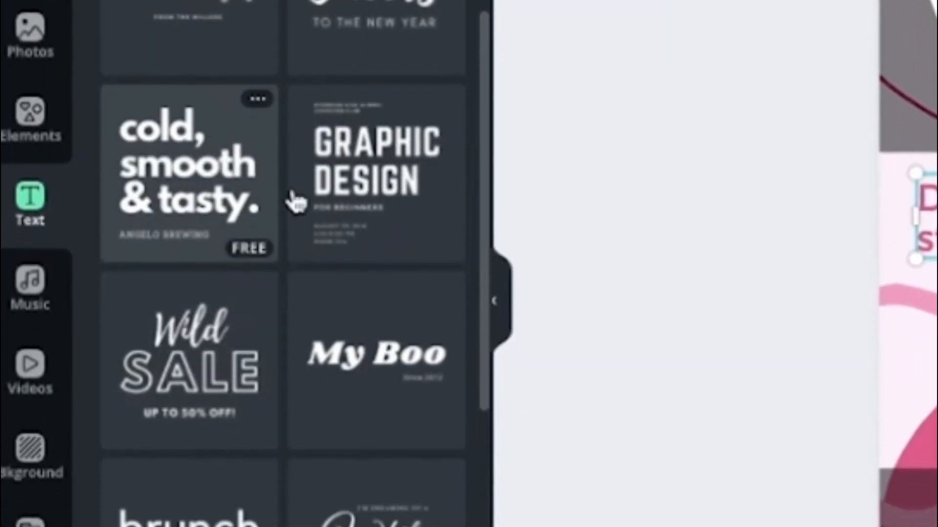
scroll(257, 349, "up", 2)
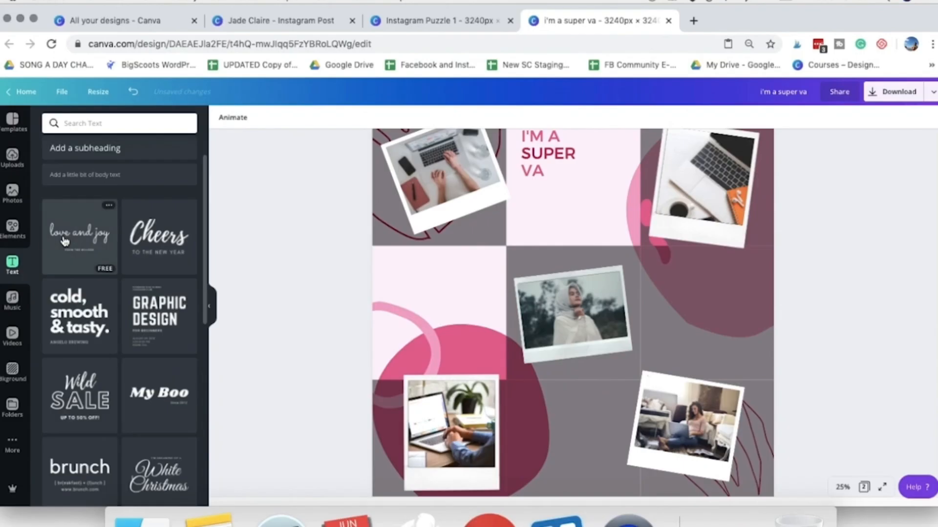
left_click(65, 242)
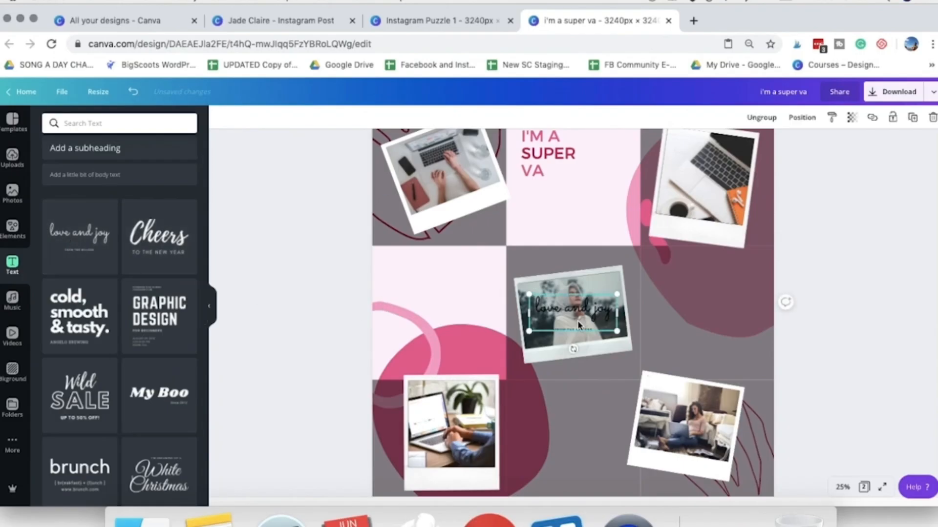
left_click_drag(582, 333, 424, 290)
left_click(768, 123)
left_click(341, 303)
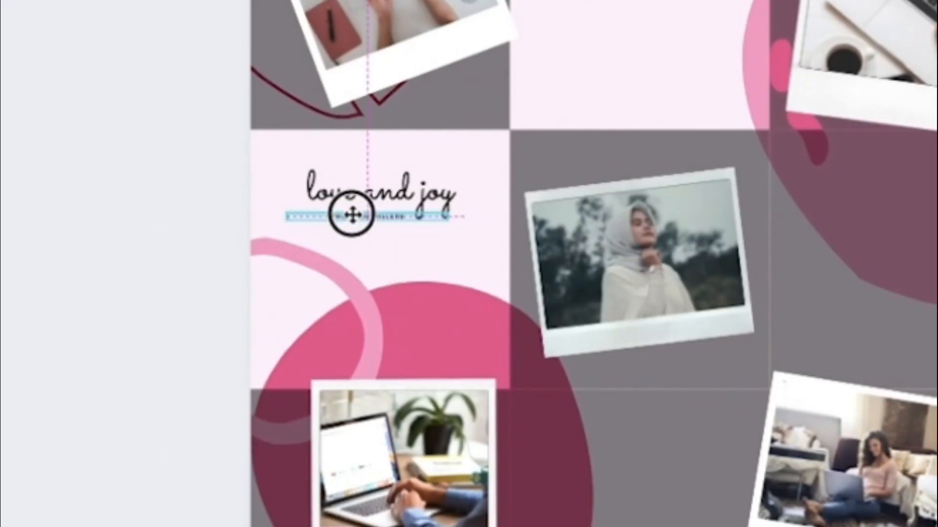
left_click_drag(352, 215, 352, 231)
- Replace the template's script line with "Don't let fear" and set its font to Moontime
double_click(351, 196)
type("Don't let fear")
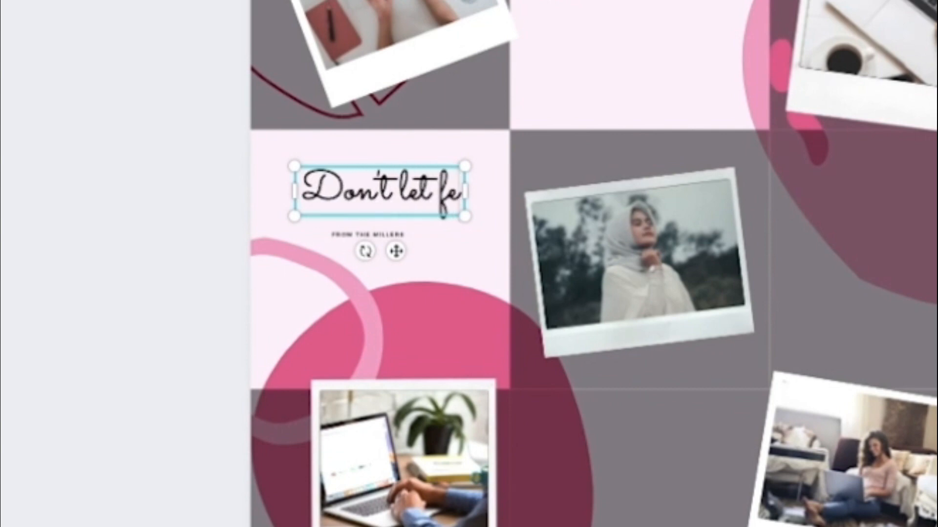
left_click_drag(417, 211, 309, 168)
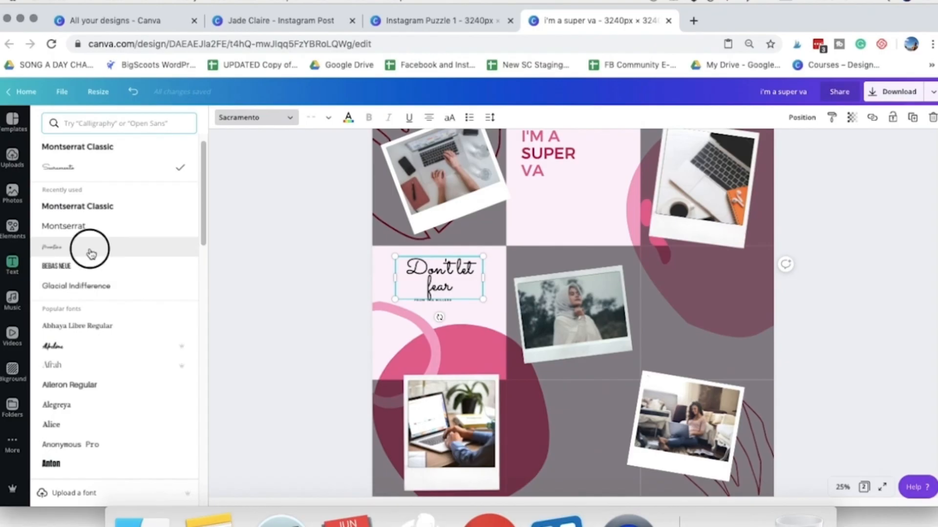
left_click(90, 252)
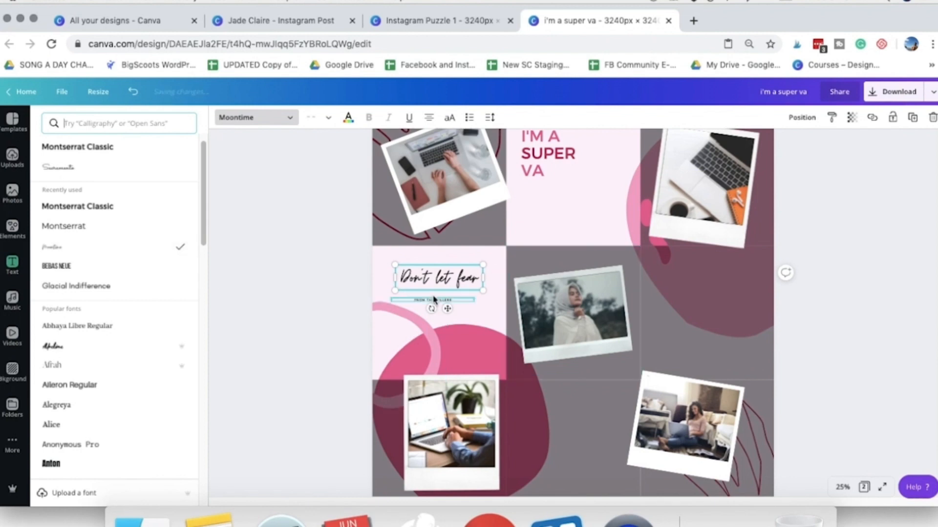
- Colour the third "HUSTLE" line in the middle post of the bottom row crimson
left_click(812, 330)
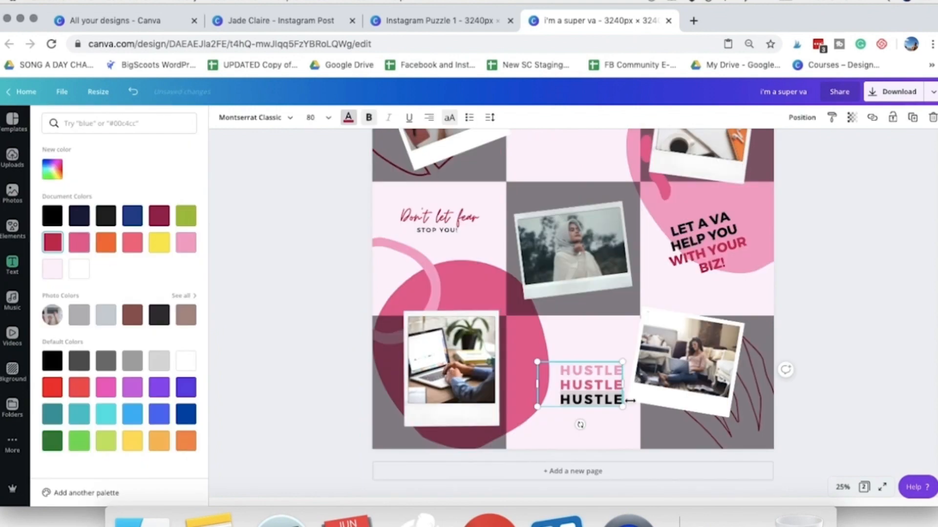
left_click(812, 397)
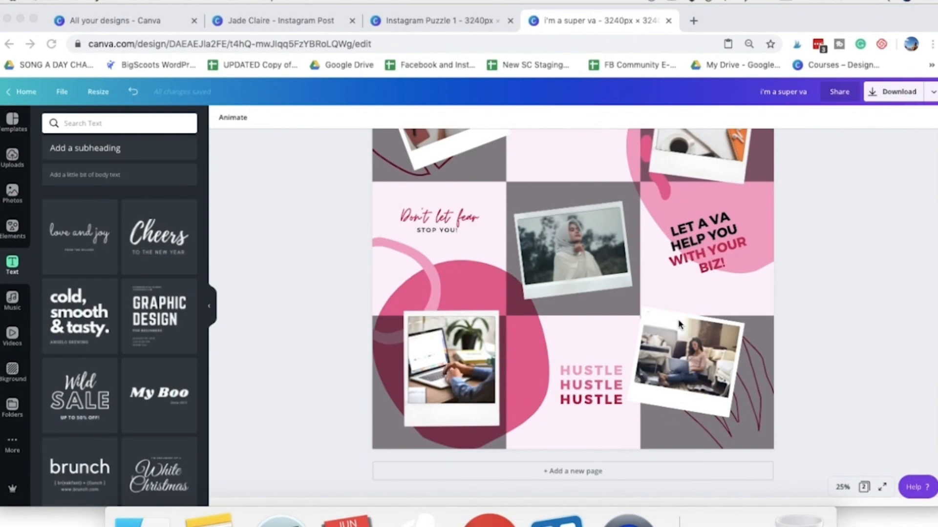
- Add the caped woman from the Girl Power graphics beside the "I'M A SUPER VA" text, with her feet overlapping the centre Polaroid
scroll(680, 324, "up", 1)
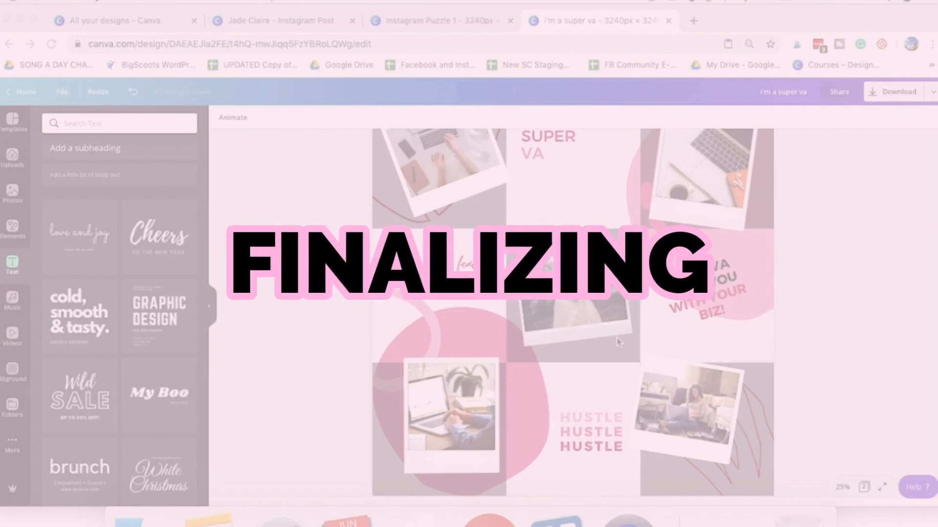
scroll(620, 342, "up", 2)
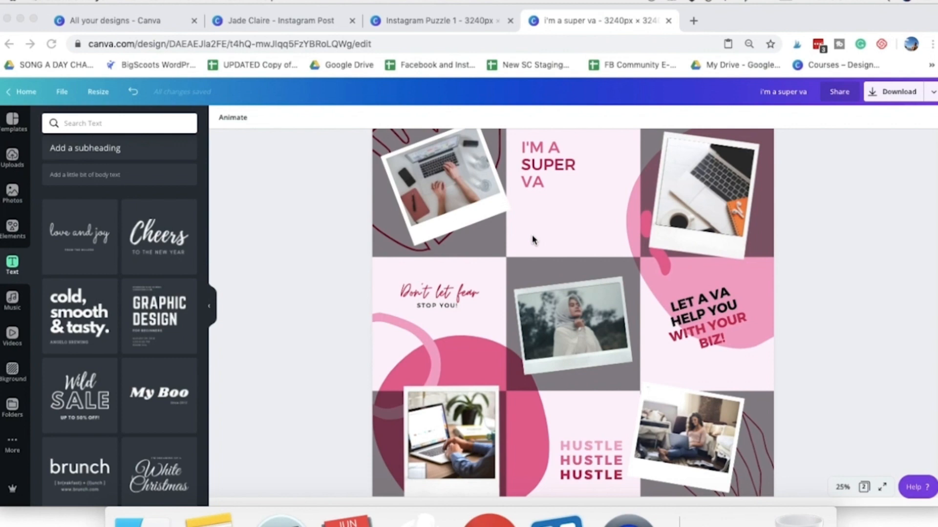
scroll(536, 255, "up", 3)
scroll(553, 278, "down", 2)
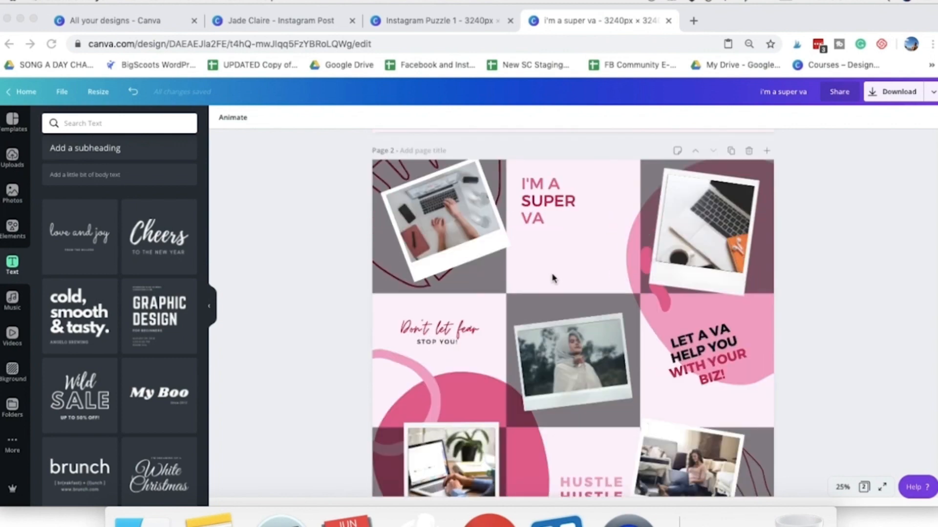
left_click(552, 263)
left_click(12, 230)
scroll(133, 303, "down", 2)
left_click(179, 357)
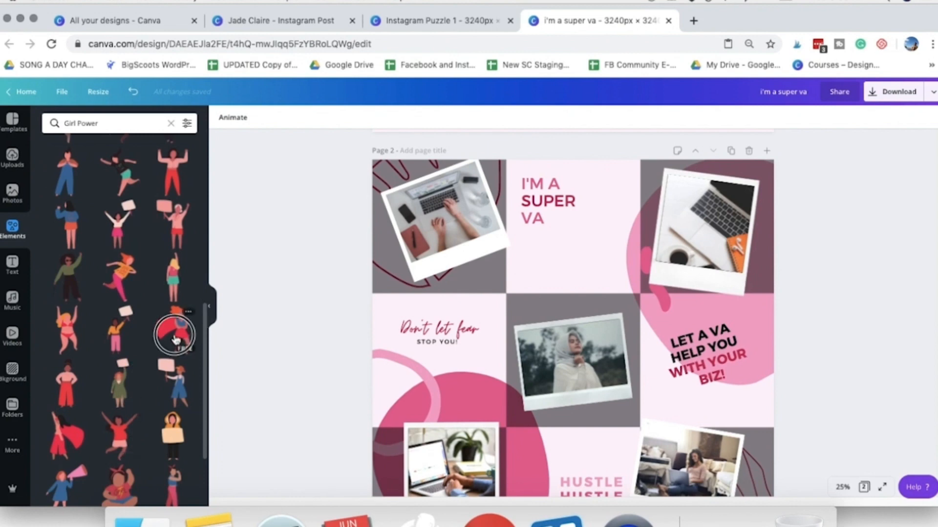
left_click(175, 337)
left_click_drag(605, 396, 618, 296)
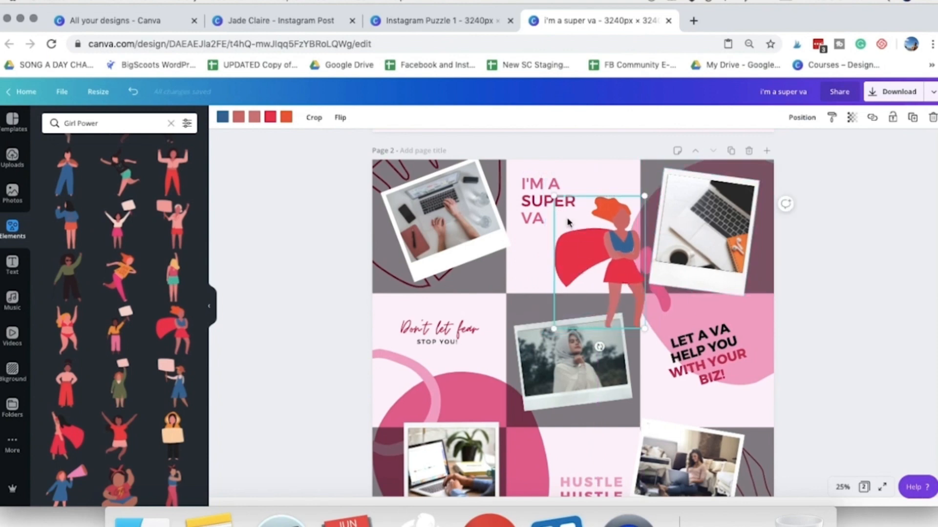
- Recolour the caped woman with a crimson cape and skirt, pink hair and a light pink top
scroll(478, 349, "down", 1)
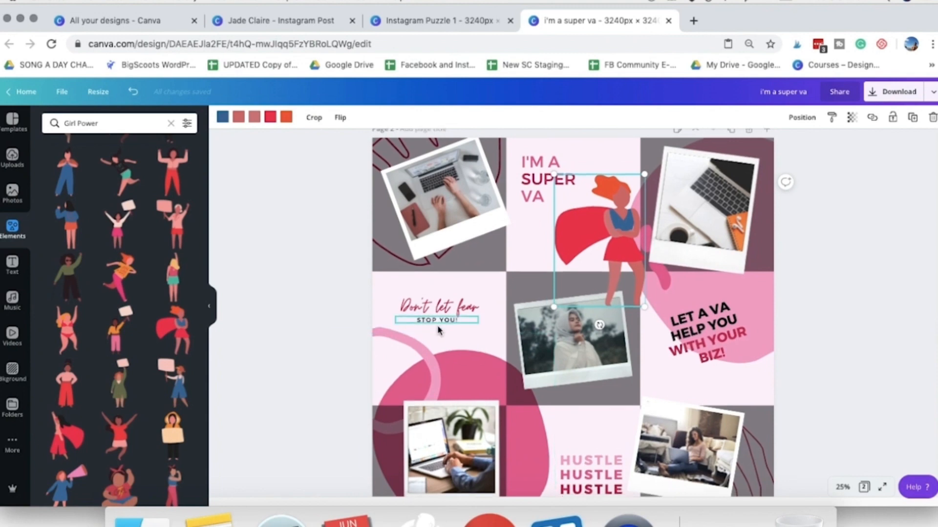
scroll(565, 353, "down", 3)
scroll(565, 353, "up", 3)
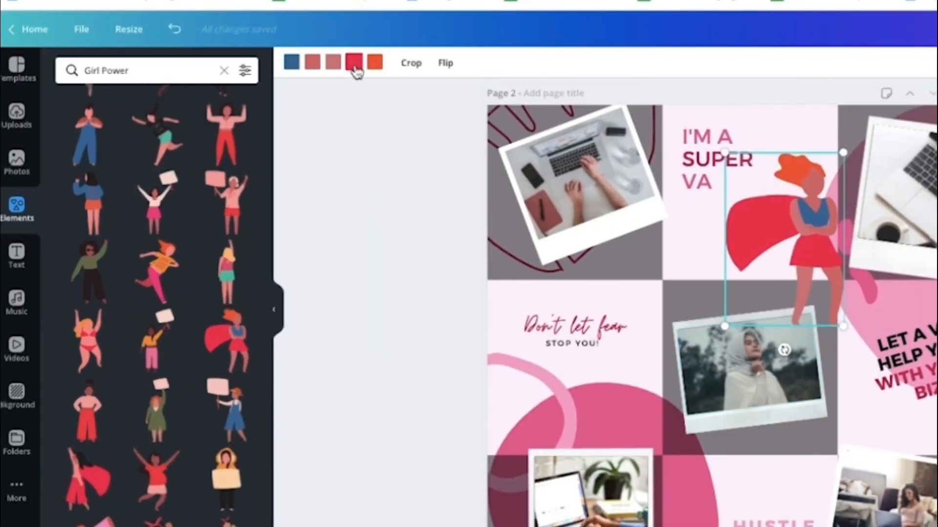
left_click(371, 66)
left_click(104, 226)
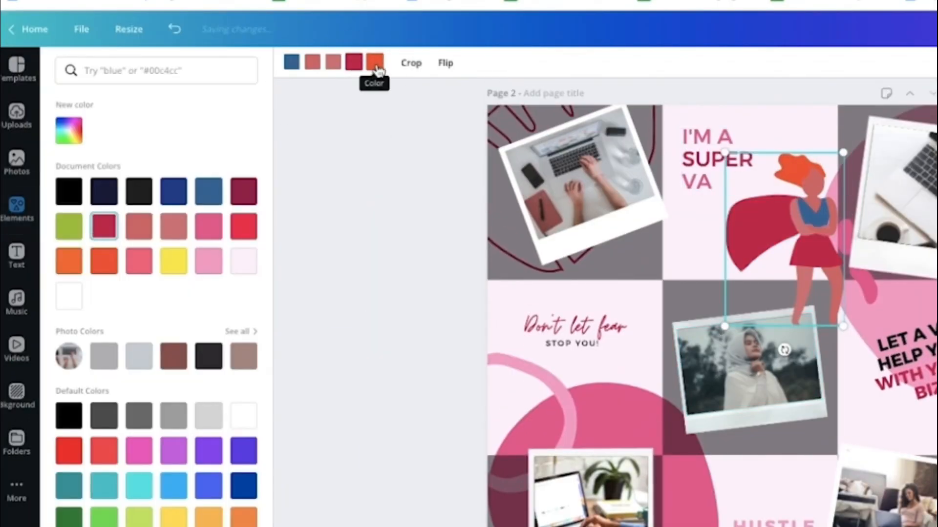
left_click(208, 226)
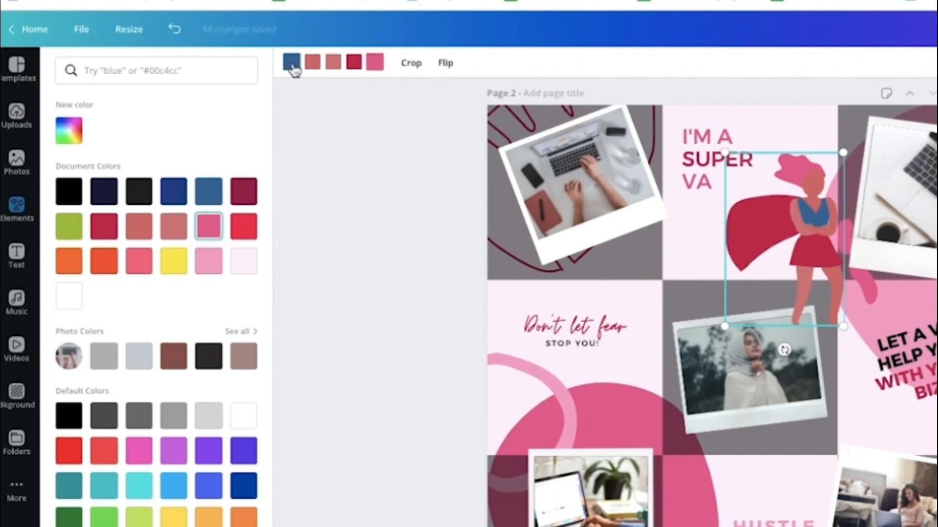
left_click(291, 62)
left_click(203, 268)
- Change both of the caped woman's skin tones to a custom pale pink
left_click(314, 67)
left_click(67, 132)
left_click(100, 163)
left_click_drag(210, 242, 227, 243)
left_click(94, 162)
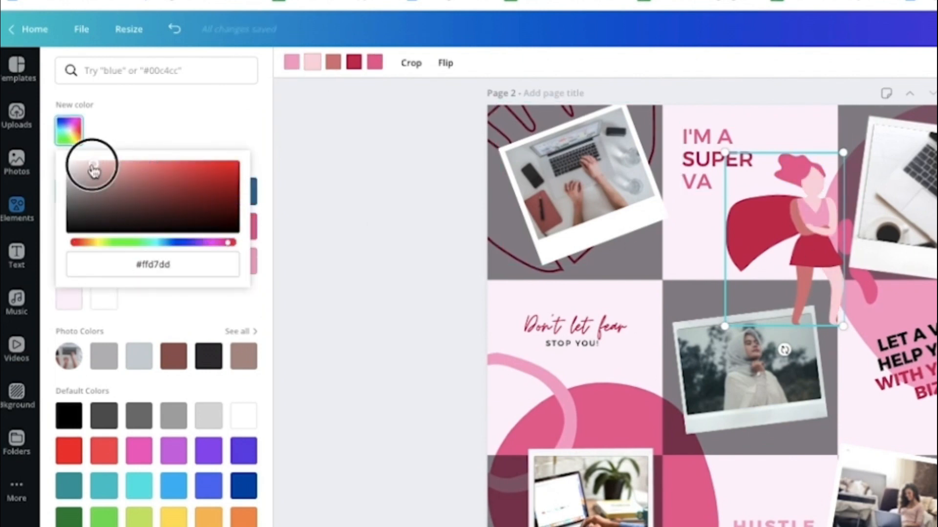
left_click(95, 166)
left_click(180, 259)
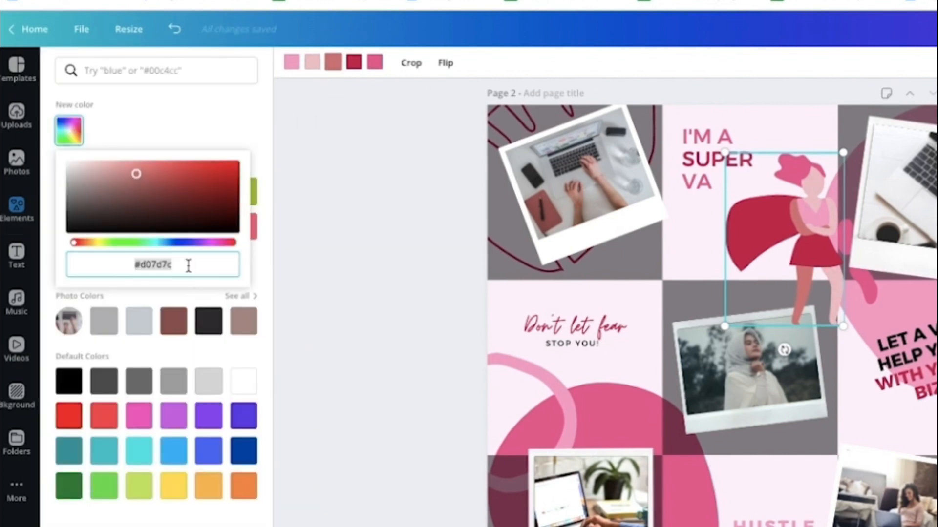
left_click(188, 266)
left_click(779, 230)
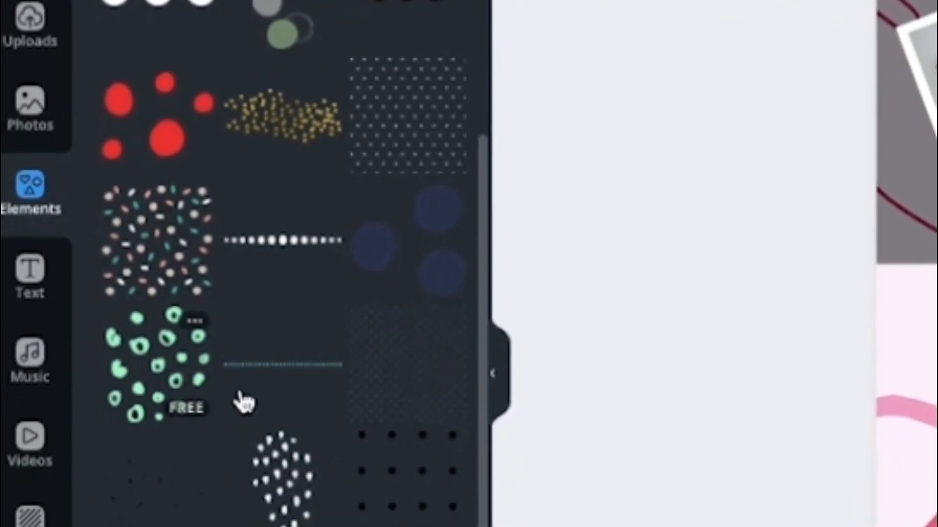
- Add the red brush-stroke dots from the DOTS graphics, scaled down and tilted, at the lower corner of the bottom-right Polaroid
scroll(239, 429, "down", 5)
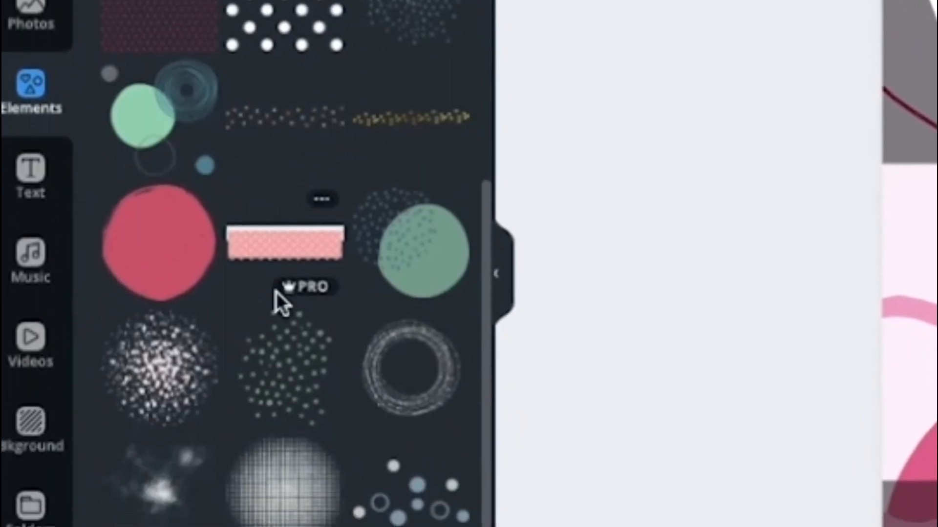
scroll(318, 288, "down", 3)
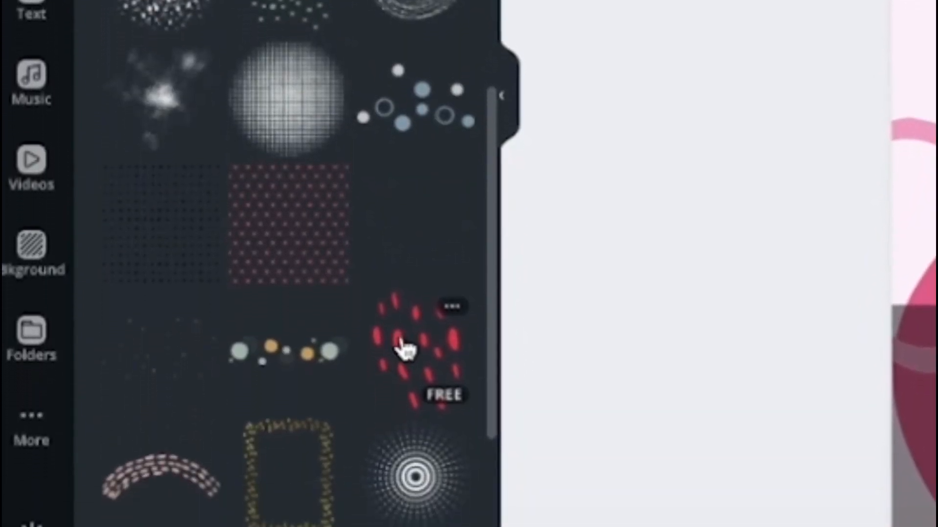
left_click(398, 382)
left_click_drag(647, 268, 652, 277)
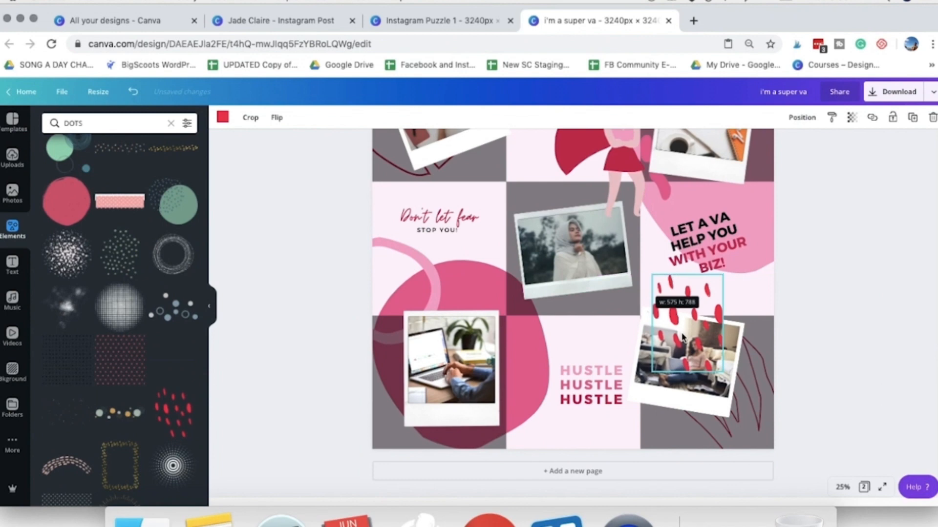
left_click_drag(675, 362, 634, 458)
left_click_drag(648, 493, 673, 494)
mouse_move(643, 435)
left_mouse_down()
mouse_move(650, 439)
mouse_move(634, 445)
left_mouse_up()
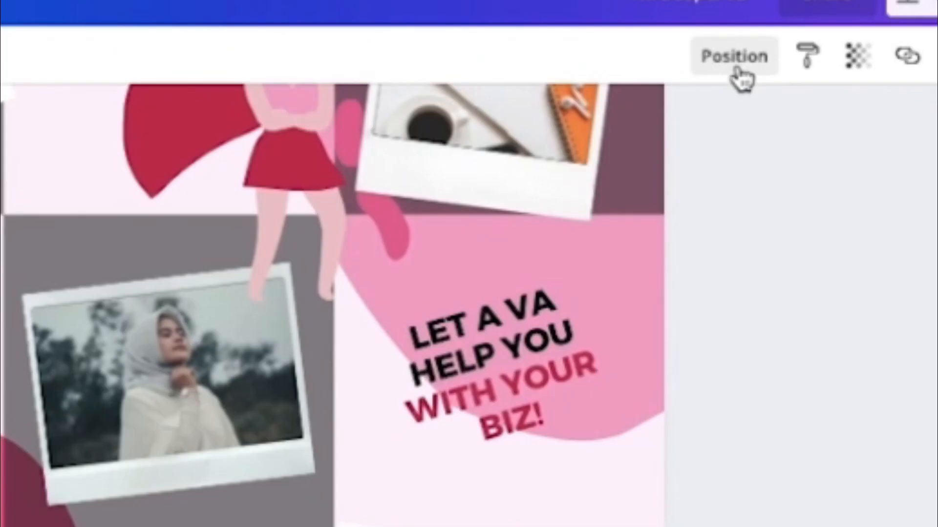
- Send the red dots backward in the layer order
left_click(804, 126)
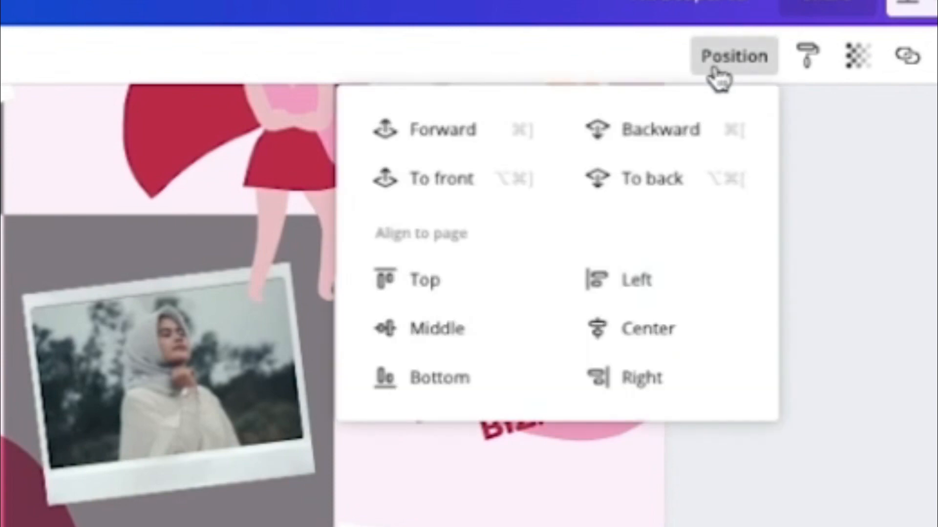
left_click(774, 149)
left_click(659, 131)
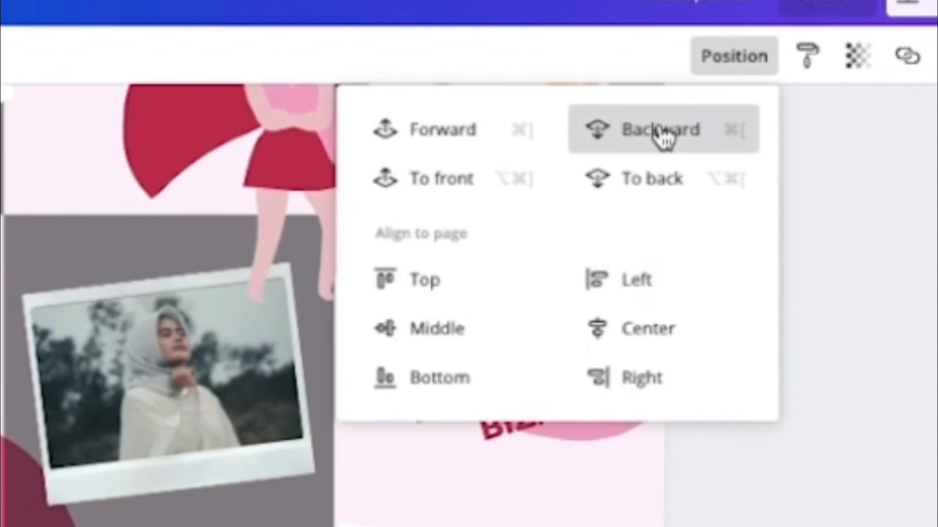
- Delete the grey square behind the bottom-right Polaroid and adjust the red dots at its lower corner
left_click(765, 419)
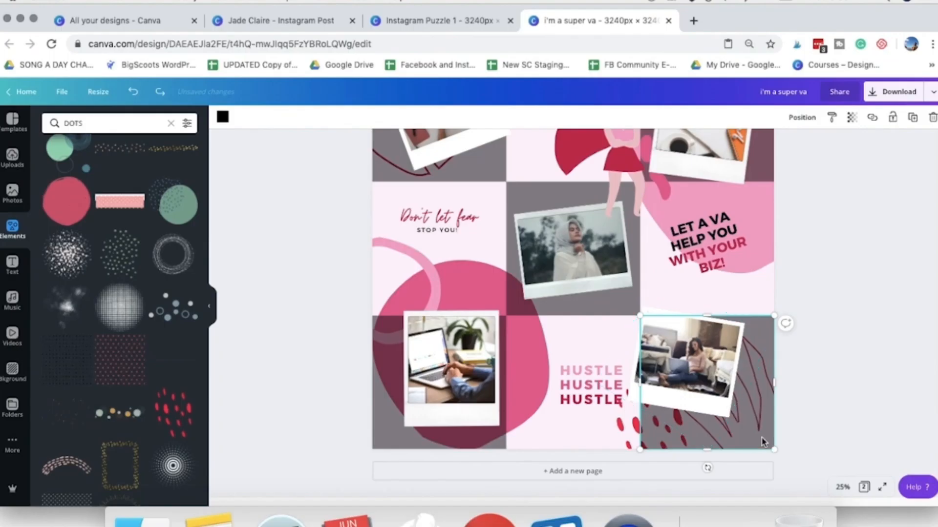
key("Delete")
left_click(677, 415)
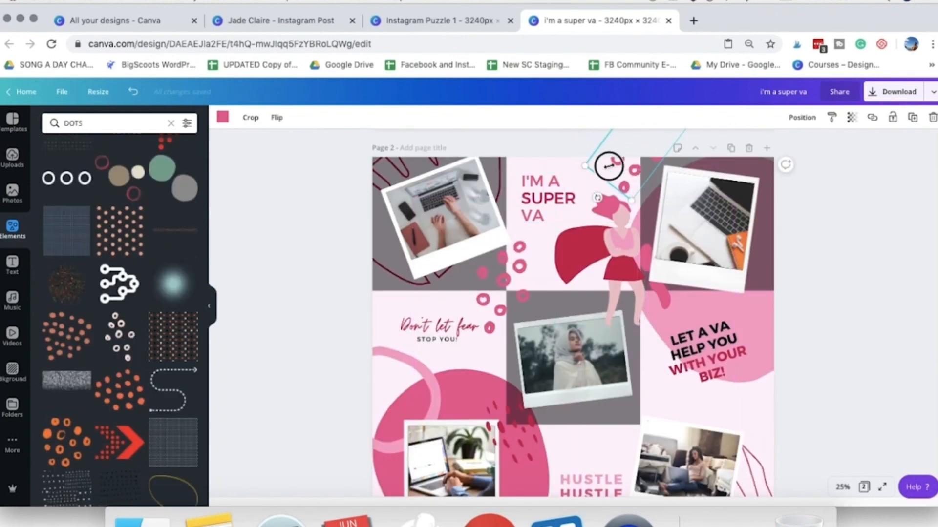
left_click_drag(609, 166, 603, 174)
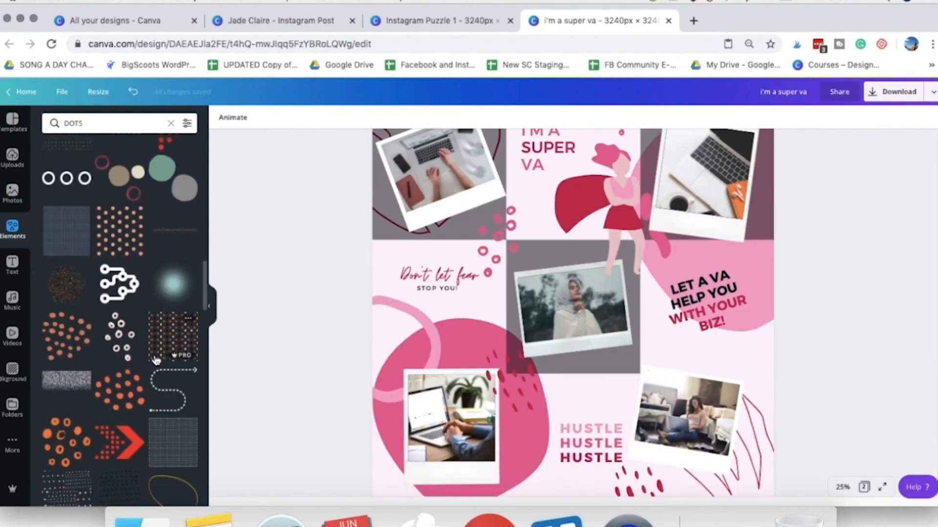
- Add the dotted-circle graphic from the DOTS results between the centre and bottom-right Polaroids, recoloured in crimson and pink
scroll(162, 359, "down", 10)
scroll(162, 359, "down", 15)
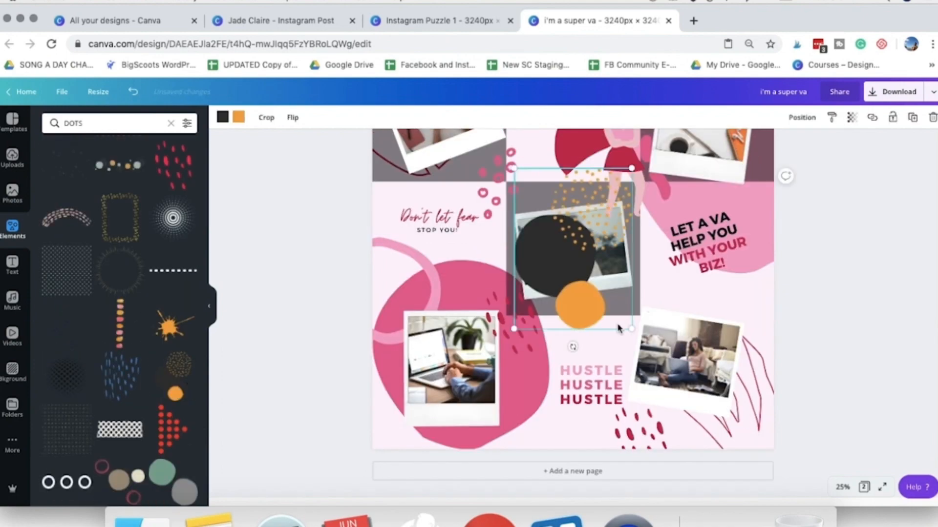
left_click_drag(565, 268, 644, 288)
left_click_drag(655, 349, 683, 337)
left_click(238, 117)
left_click(107, 272)
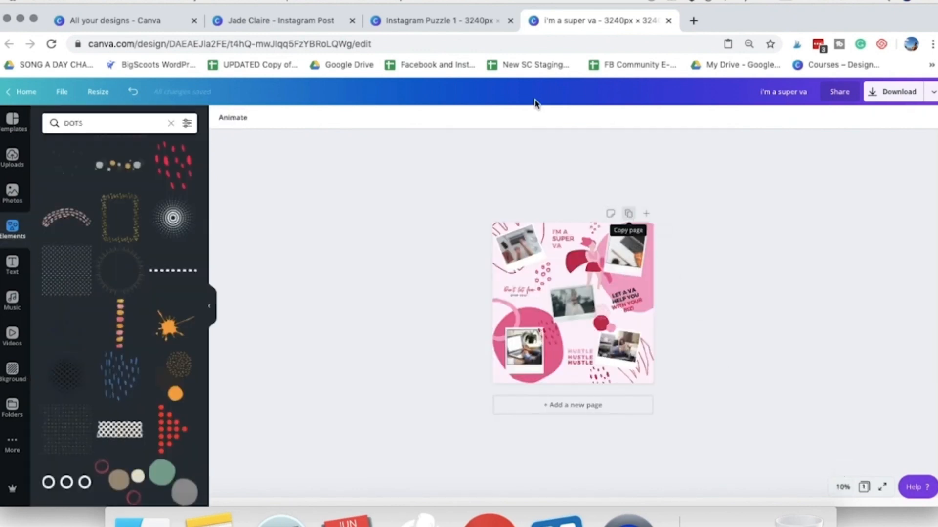
- Duplicate the finished puzzle page and select the background of the copy on page 2
left_click(432, 24)
left_click(561, 22)
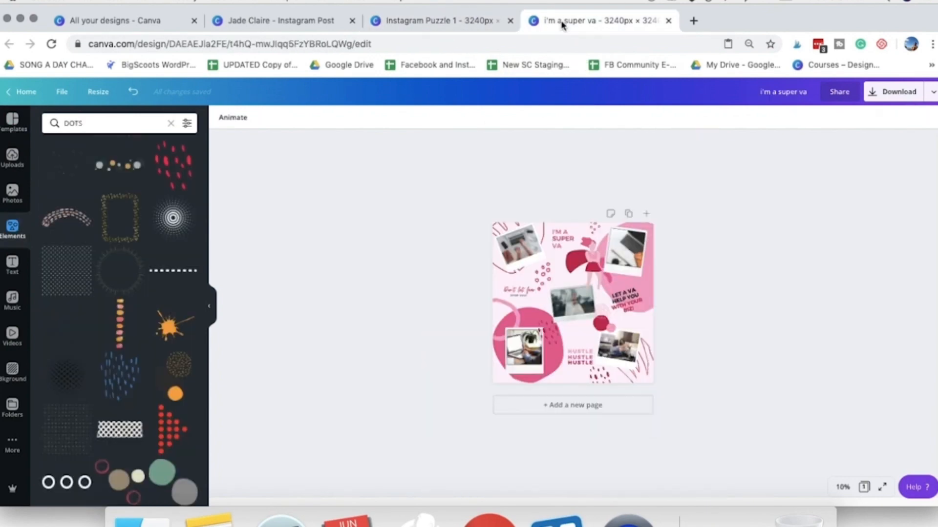
left_click(841, 487)
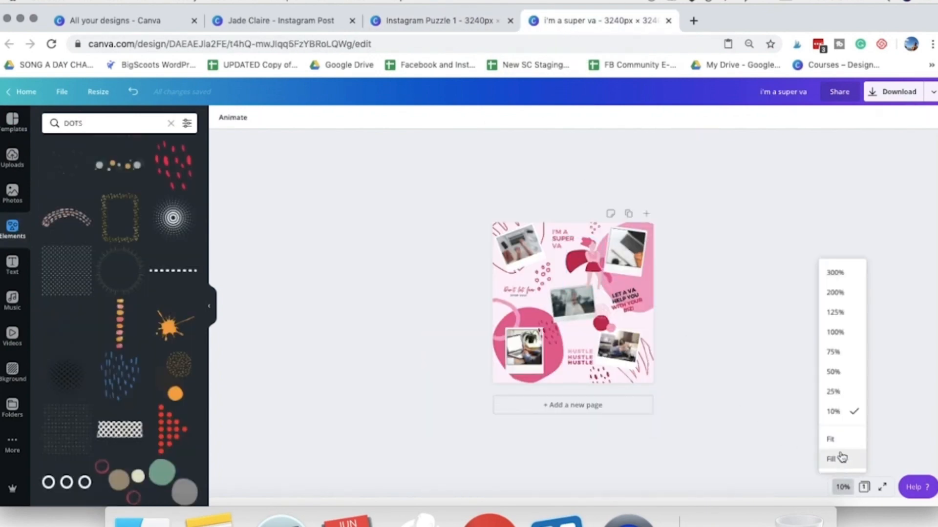
left_click(835, 391)
left_click(749, 148)
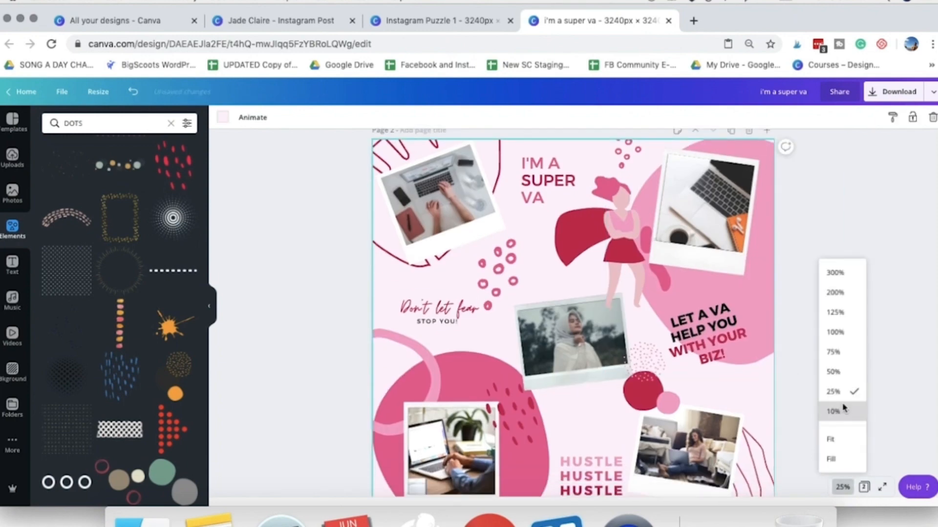
- Copy the green crumpled-paper background from page 2 of the Instagram Post design and paste it onto page 2 of the puzzle
left_click(281, 20)
scroll(576, 192, "up", 1)
left_click(576, 192)
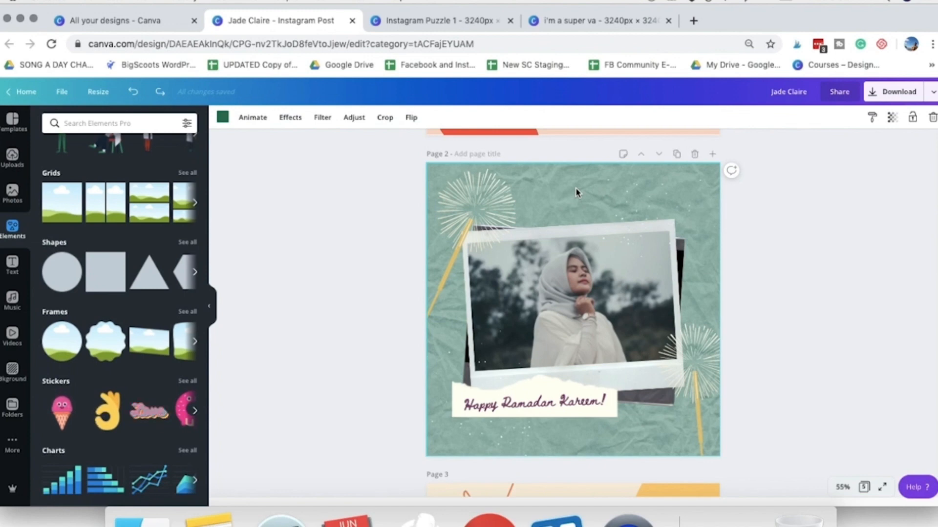
right_click(576, 193)
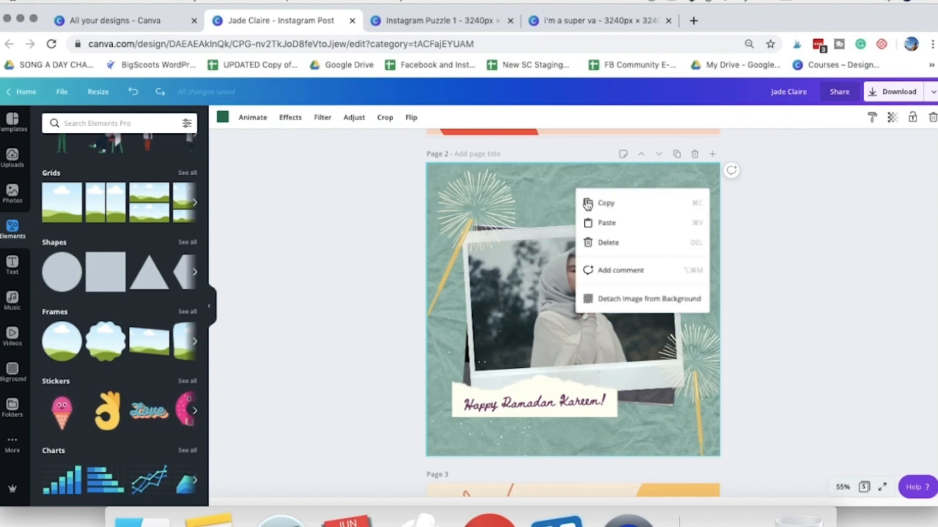
left_click(605, 202)
left_click(598, 29)
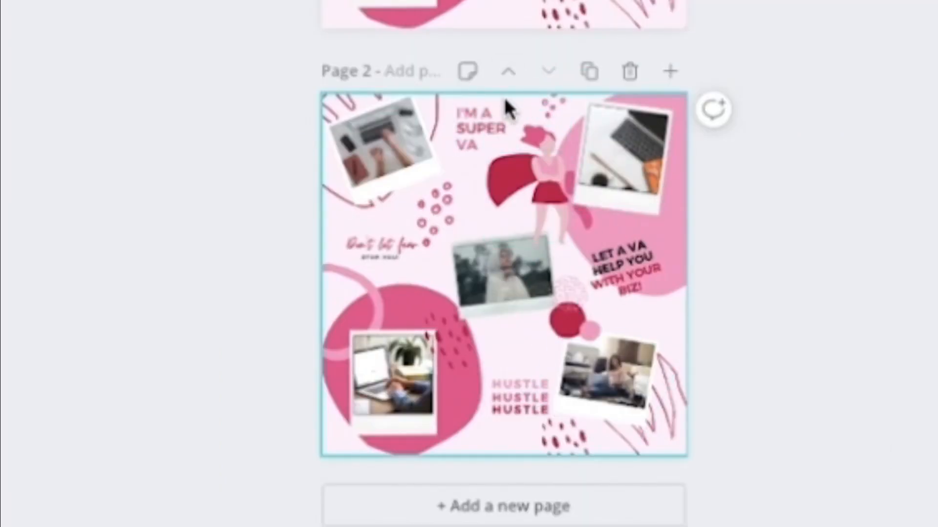
key("super+z")
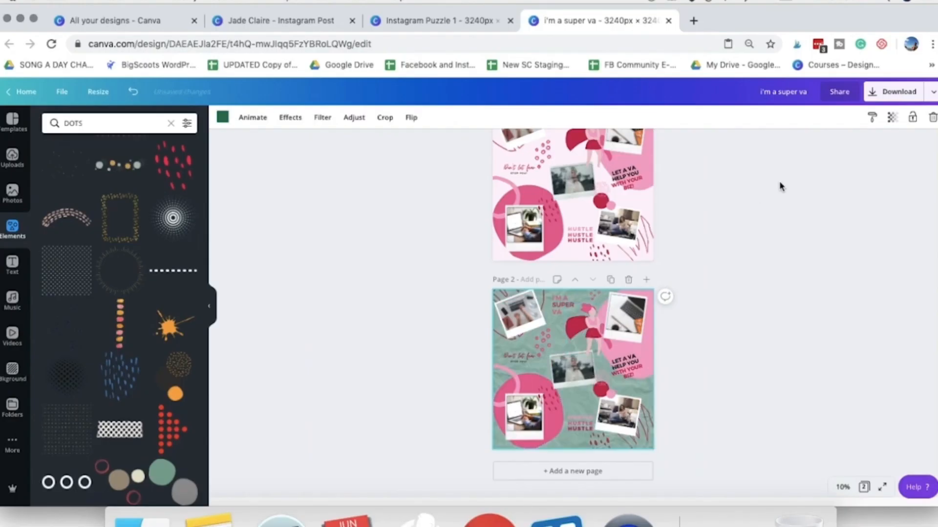
- Set the paper background's transparency to 26 and recolour it with a custom very pale pink
left_click(892, 118)
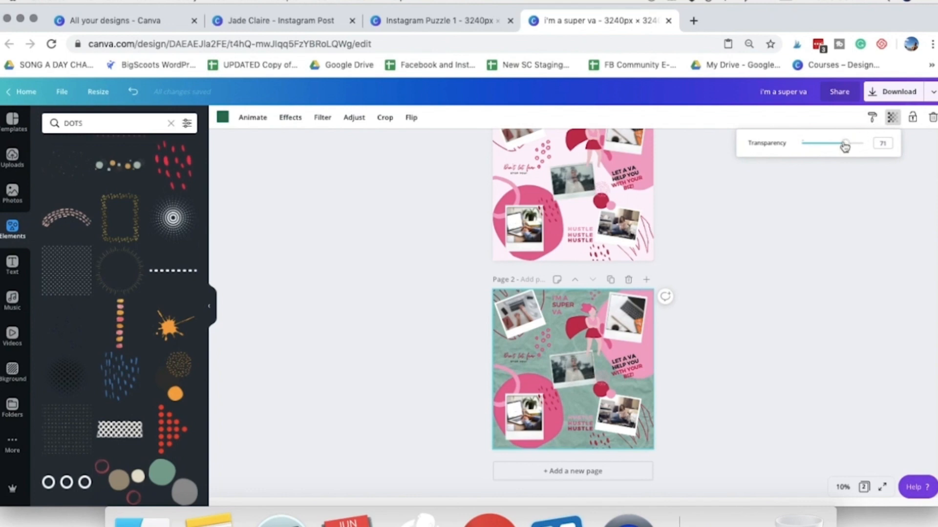
left_click_drag(844, 147, 817, 144)
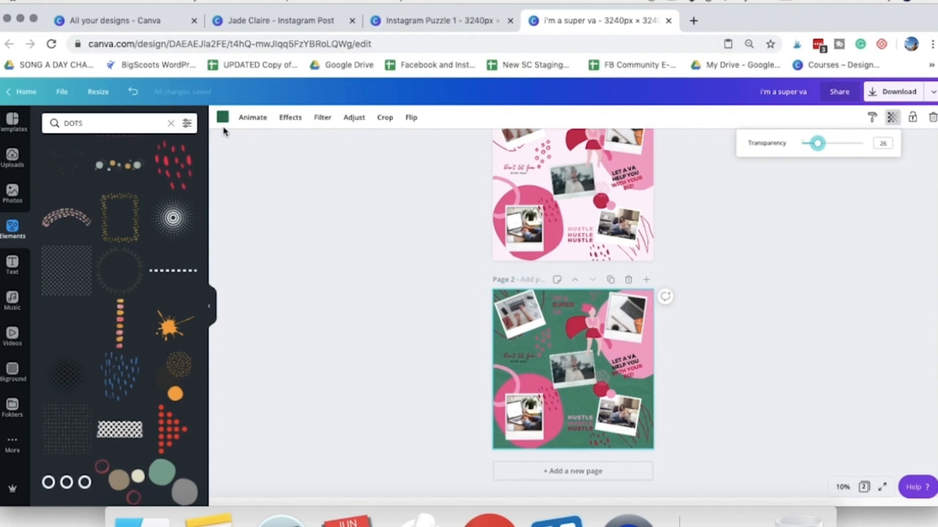
left_click(222, 117)
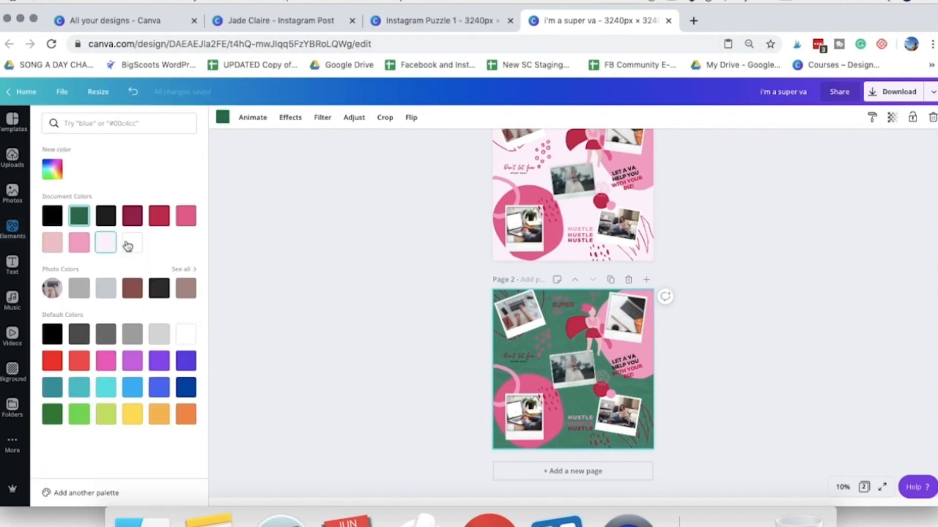
left_click(49, 248)
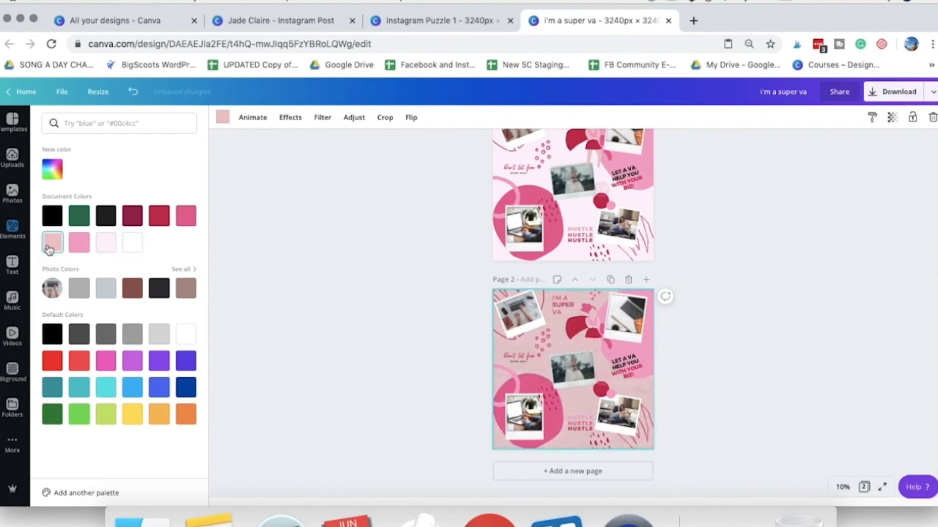
left_click(49, 179)
left_click(57, 195)
left_click(746, 420)
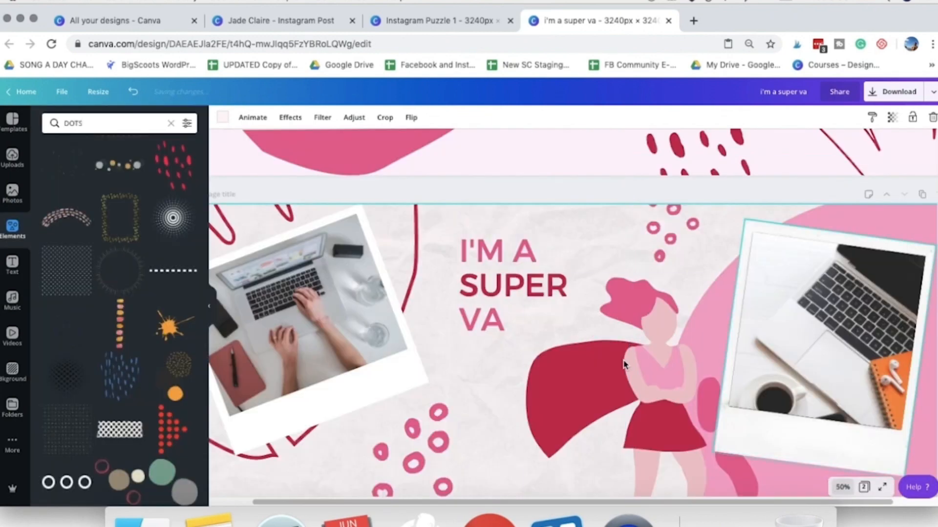
- Fine-tune the paper background's transparency on page 2 for a stronger crumpled texture
scroll(624, 364, "down", 4)
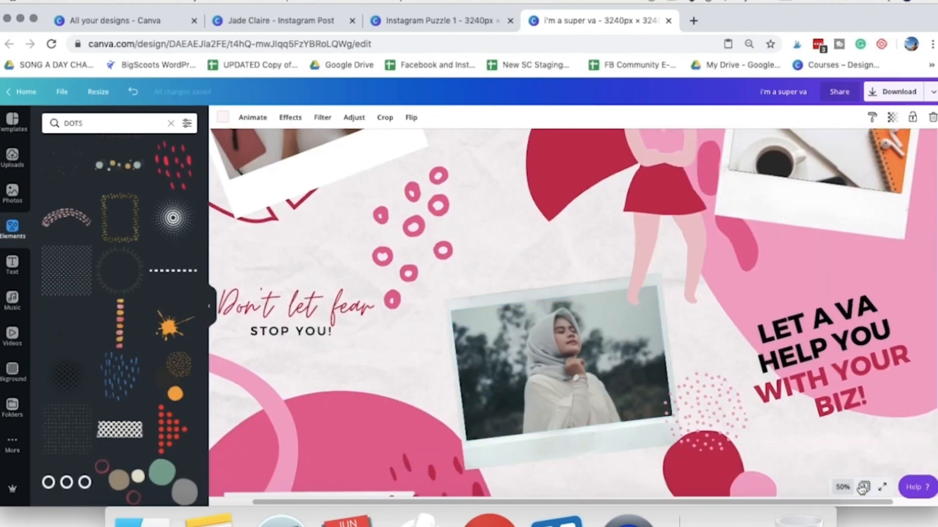
left_click(842, 487)
left_click(829, 391)
scroll(840, 317, "up", 3)
mouse_move(826, 146)
left_mouse_down()
mouse_move(818, 144)
mouse_move(833, 147)
mouse_move(826, 150)
left_mouse_up()
scroll(826, 317, "down", 4)
left_click(842, 487)
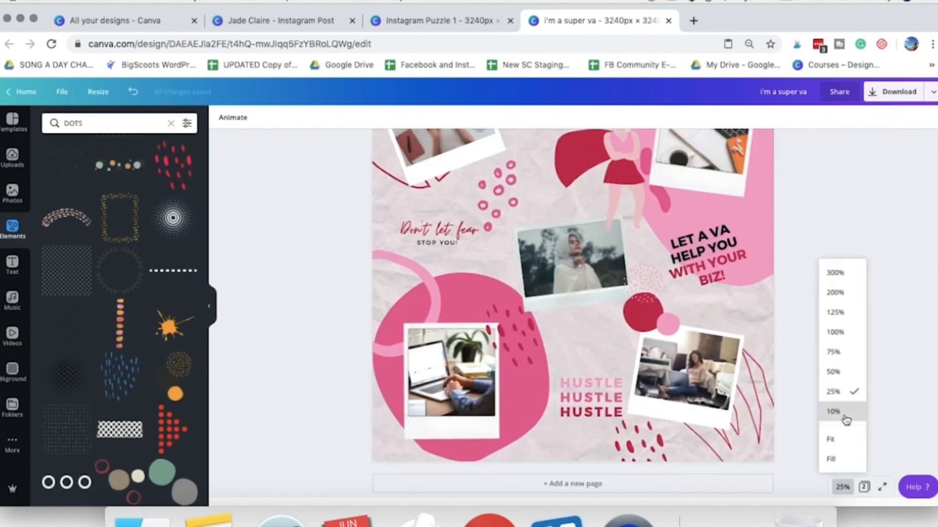
left_click(844, 415)
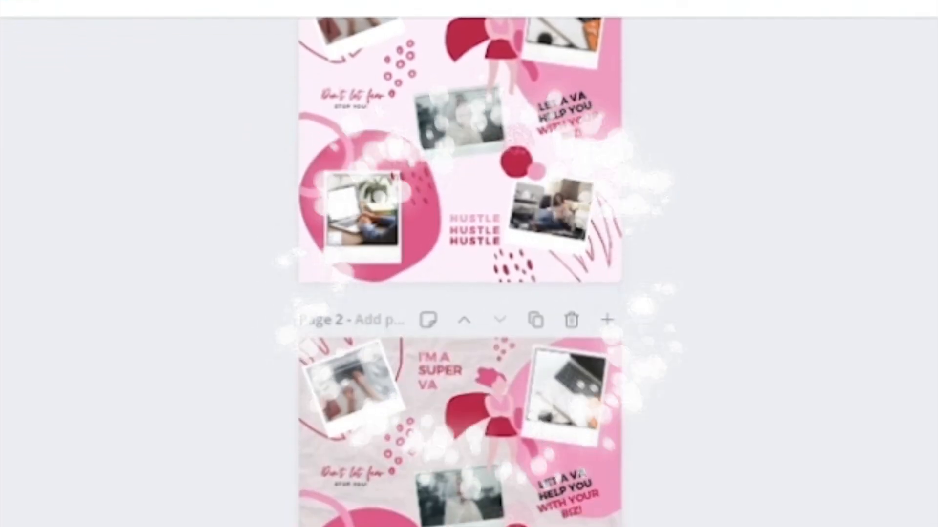
- Compare the two puzzle pages with the Instagram Puzzle 1 design and the Instagram Post design that supplied the background
scroll(858, 500, "up", 3)
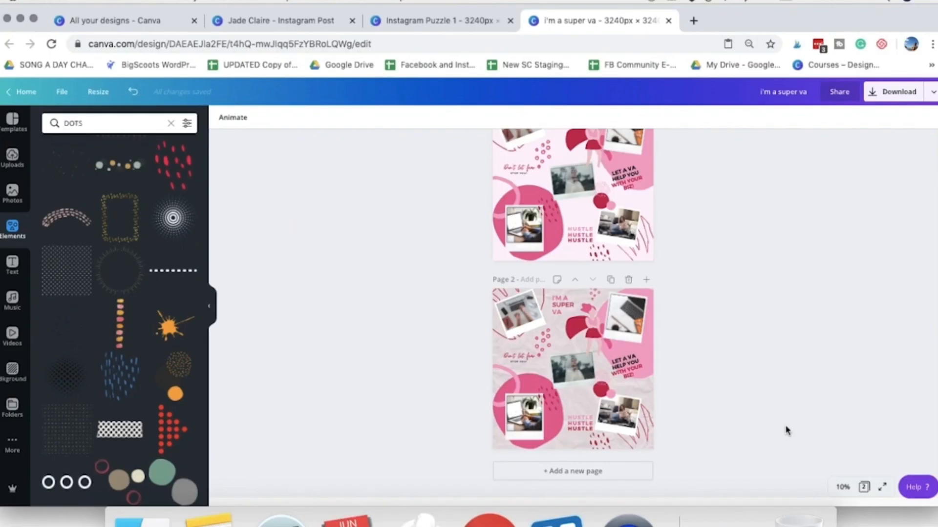
scroll(775, 429, "up", 2)
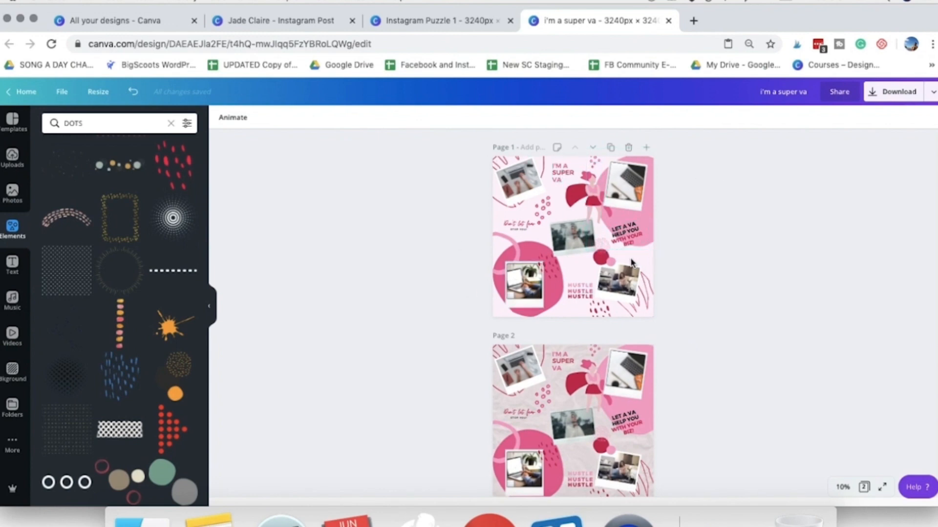
left_click(418, 25)
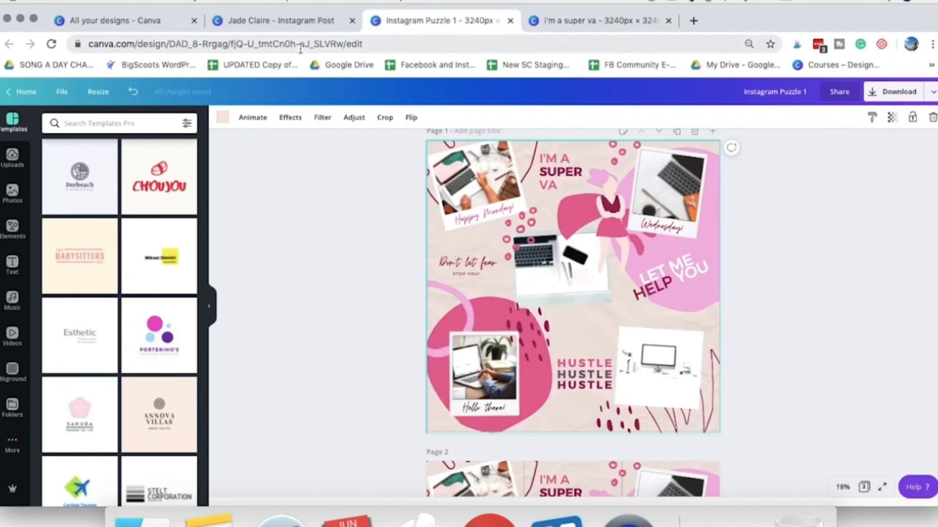
key("ctrl+shift+Tab")
scroll(601, 336, "up", 5)
scroll(601, 336, "down", 10)
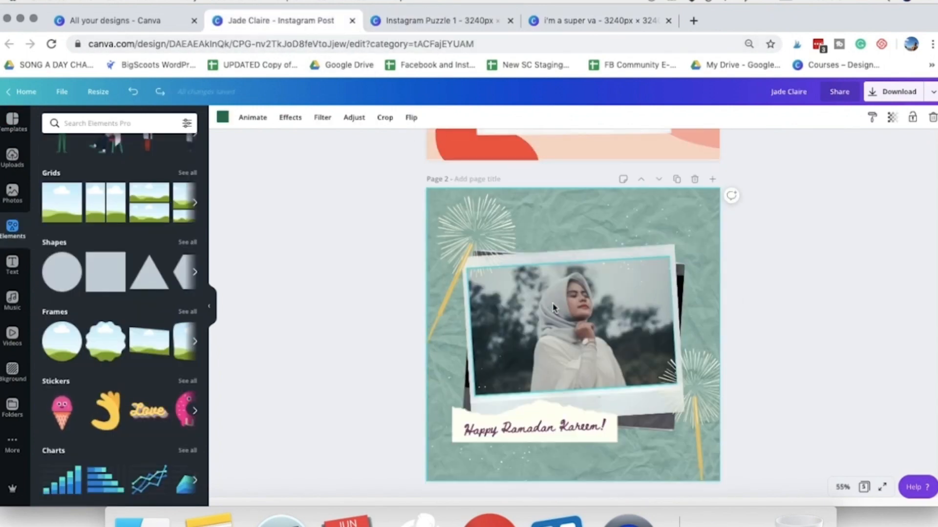
key("ctrl+Tab")
key("ctrl+Tab")
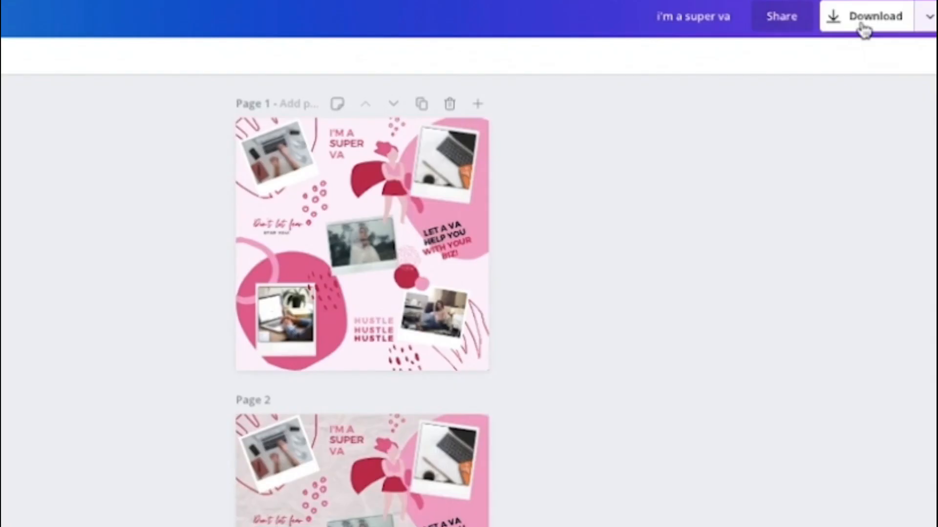
- Open the download settings and limit the download to Page 2
left_click(894, 95)
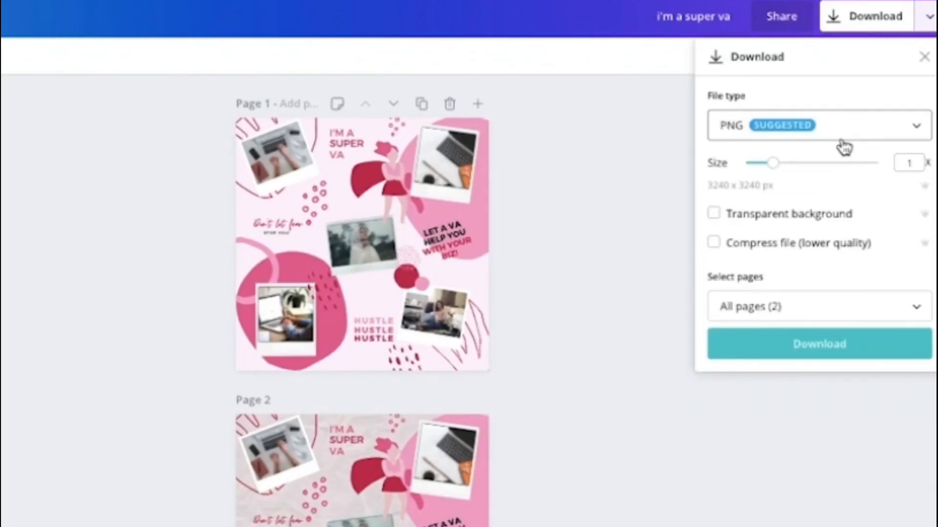
scroll(566, 385, "down", 3)
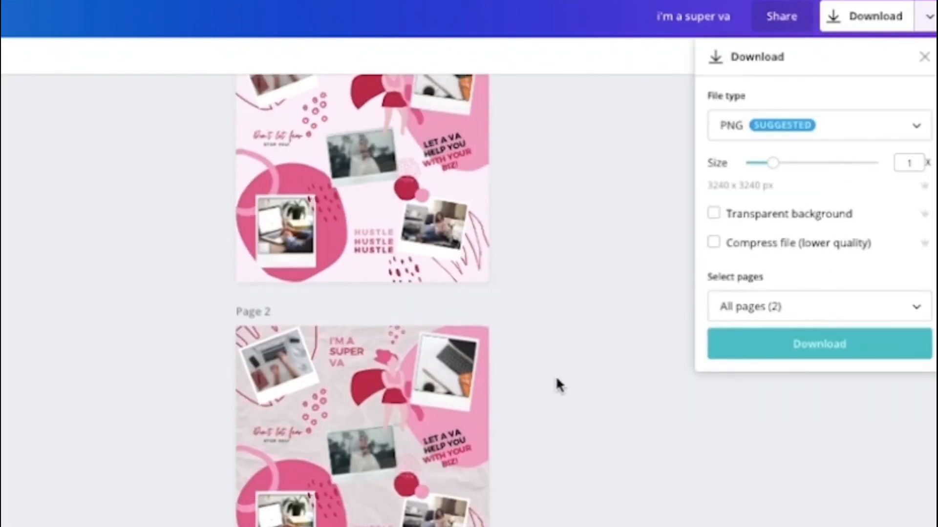
left_click(742, 308)
left_click(562, 356)
scroll(434, 275, "up", 1)
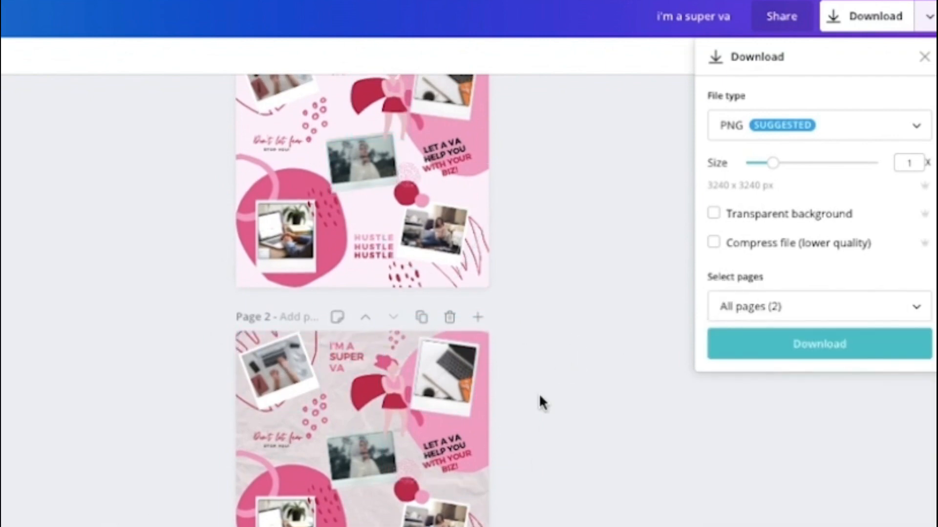
scroll(538, 389, "down", 1)
left_click(833, 311)
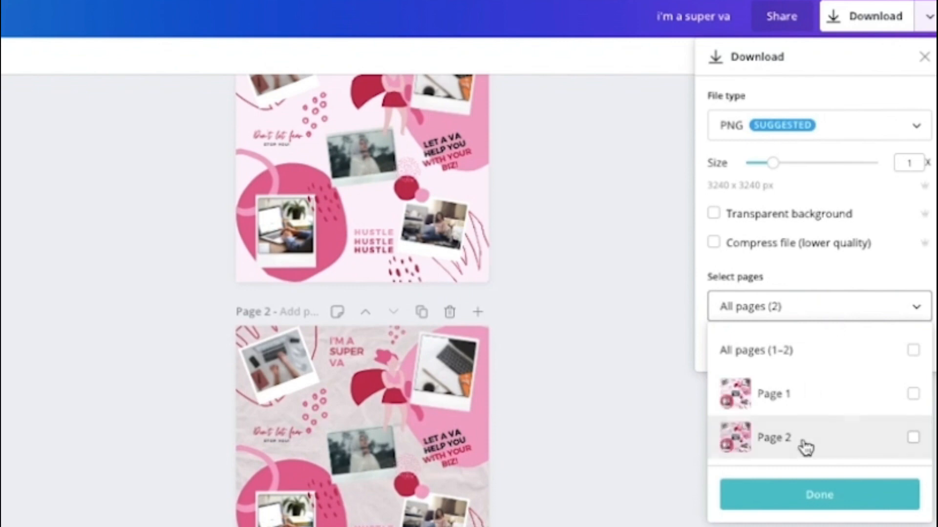
left_click(806, 447)
left_click(908, 260)
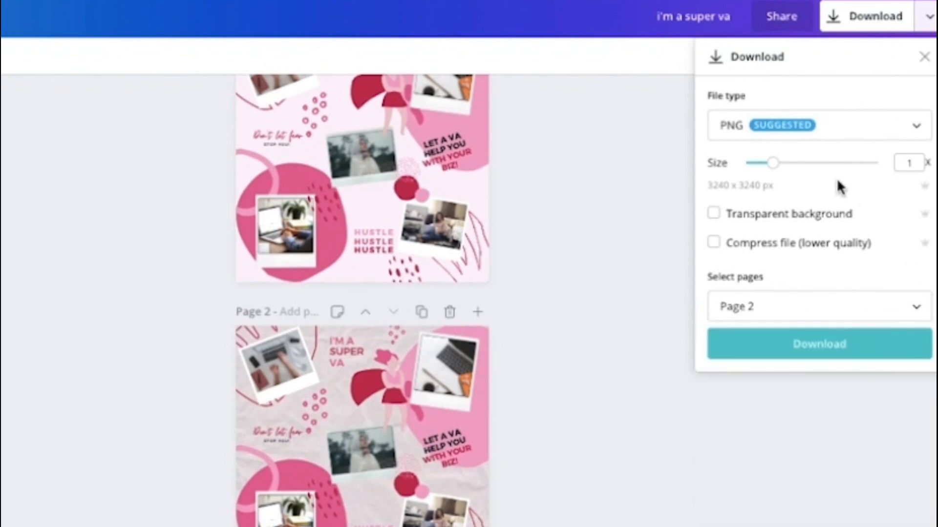
- Keep PNG as the file type and download the page at 3240 x 3240 px
left_click(813, 142)
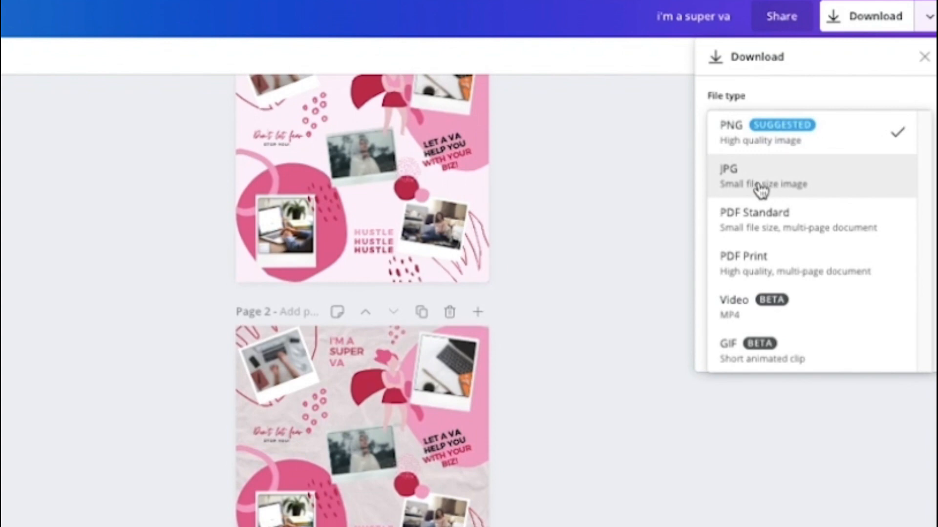
left_click(769, 143)
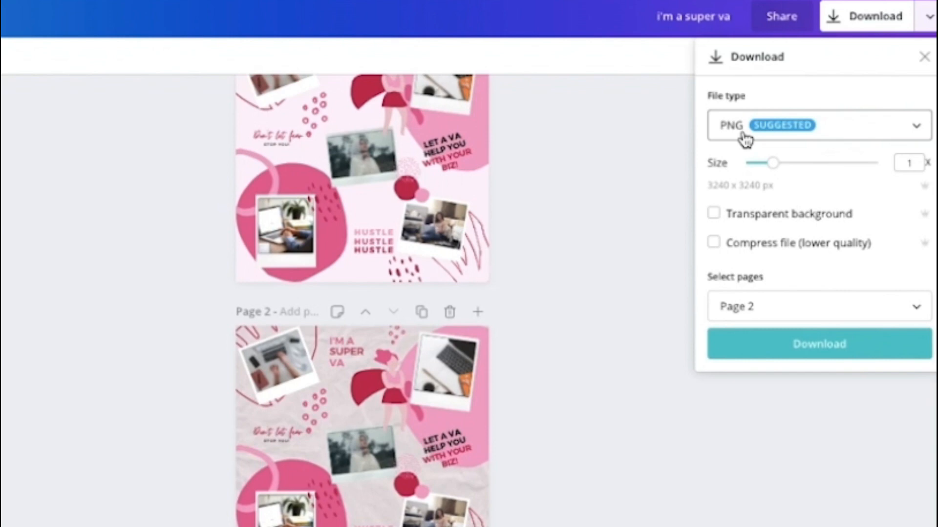
left_click(807, 132)
left_click(812, 138)
left_click(794, 348)
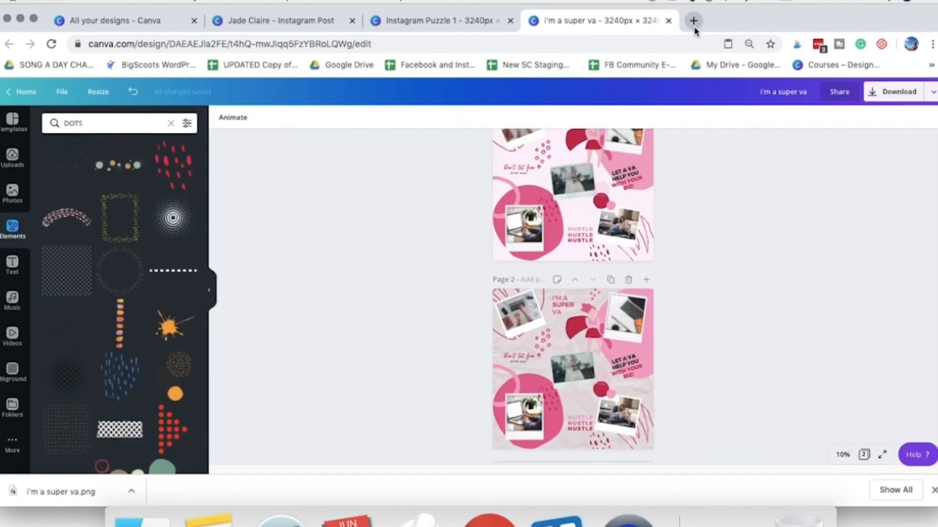
left_click(693, 21)
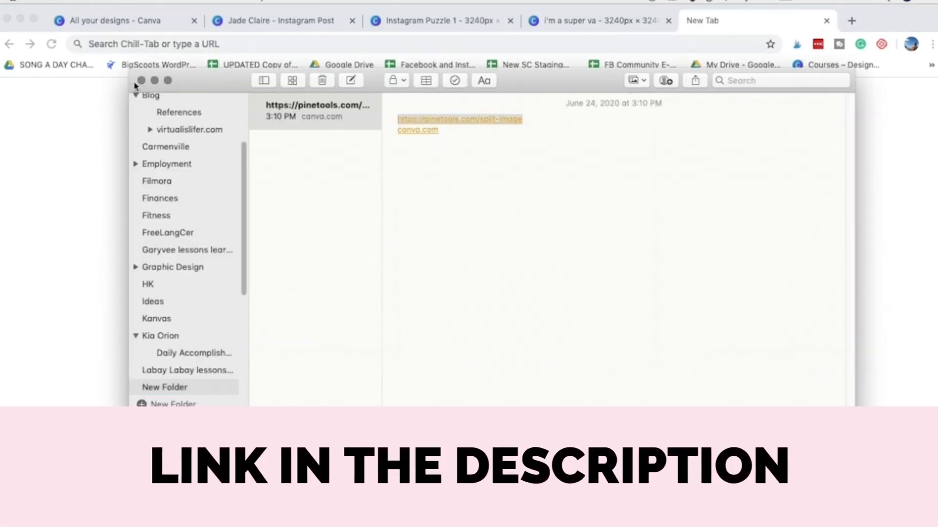
left_click(163, 43)
type("https://pinetools.com/split-image")
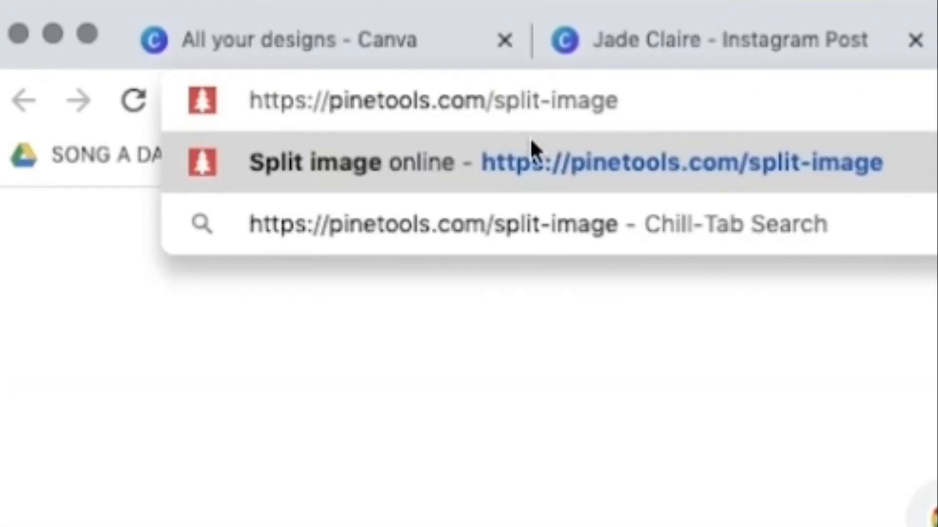
left_click(825, 90)
key("Return")
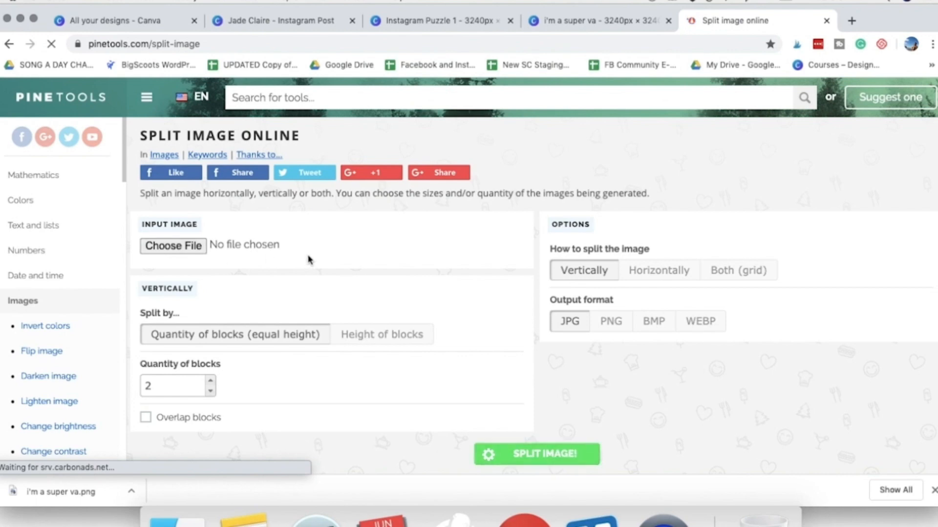
- Load i'm a super va.png from the Downloads folder as the input image to split
scroll(319, 332, "down", 2)
scroll(318, 332, "down", 2)
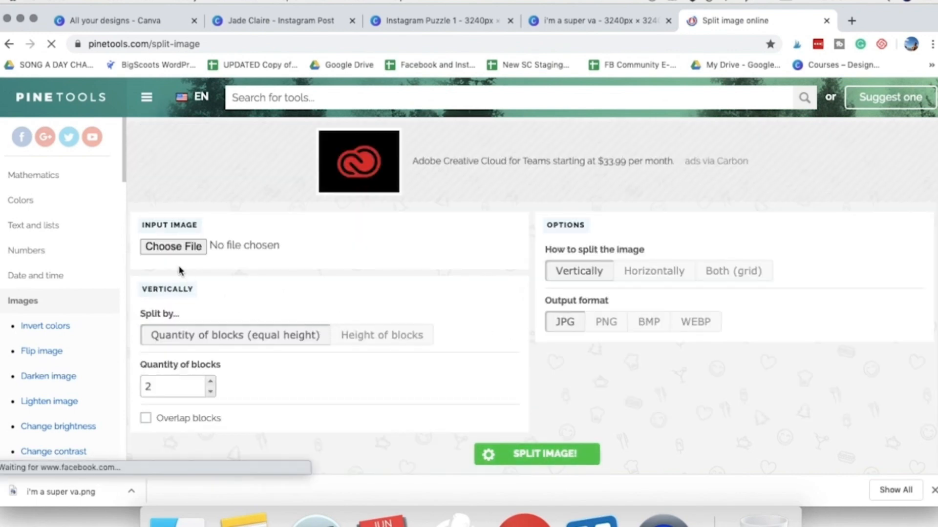
left_click(181, 248)
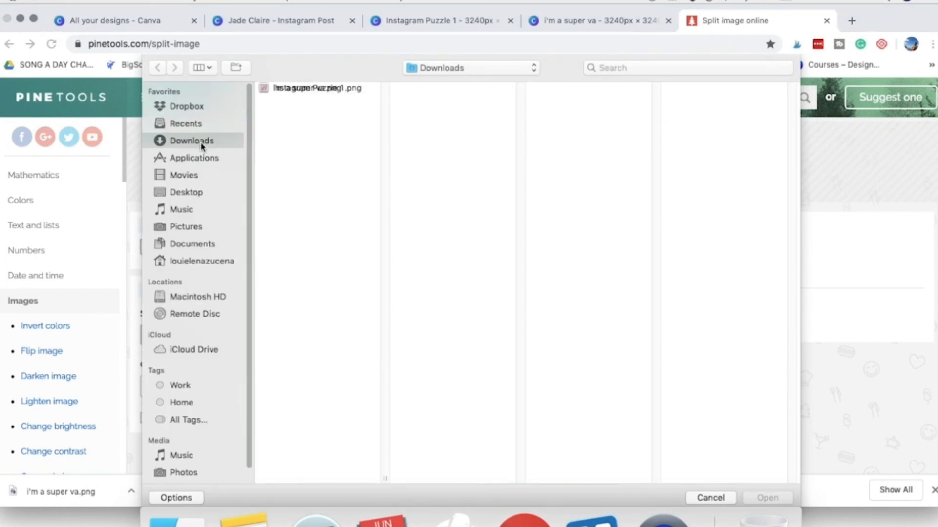
left_click(318, 89)
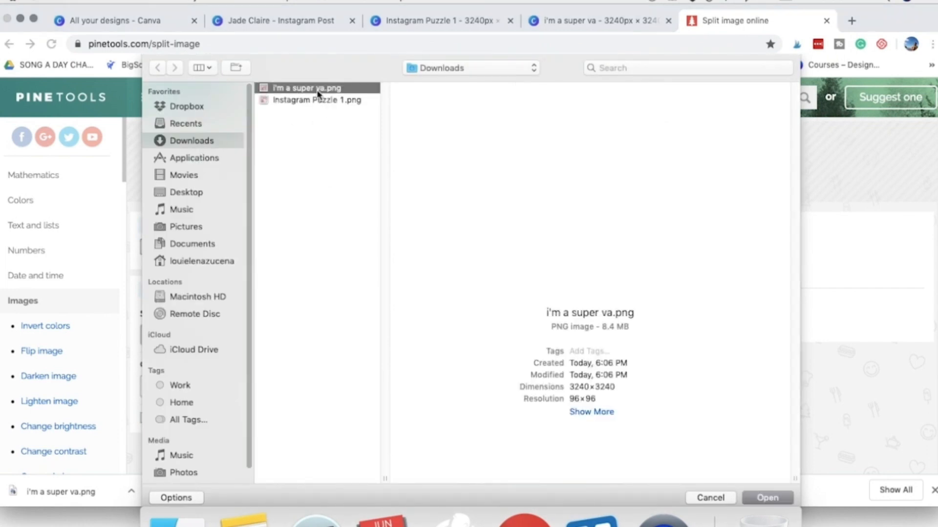
left_click(767, 499)
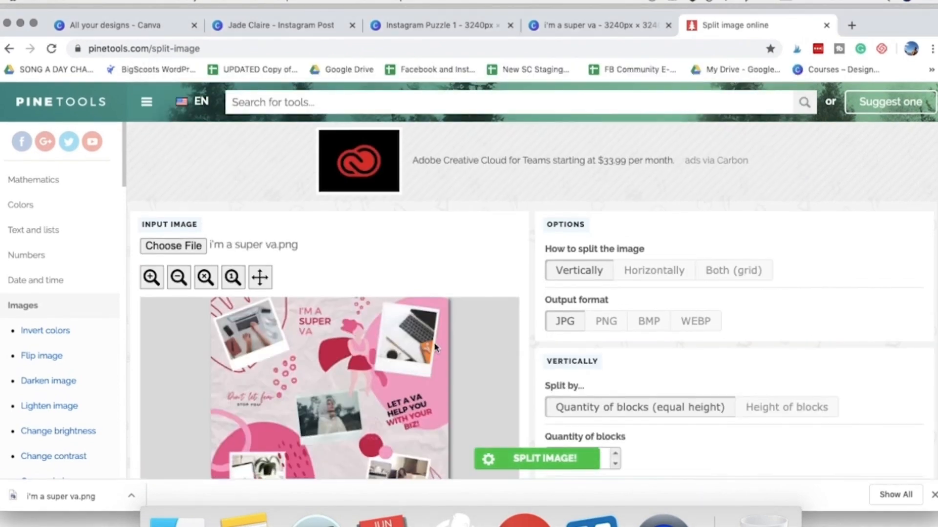
- Try the grid, vertical and horizontal split modes in turn on the loaded image
scroll(523, 352, "down", 3)
scroll(425, 260, "down", 1)
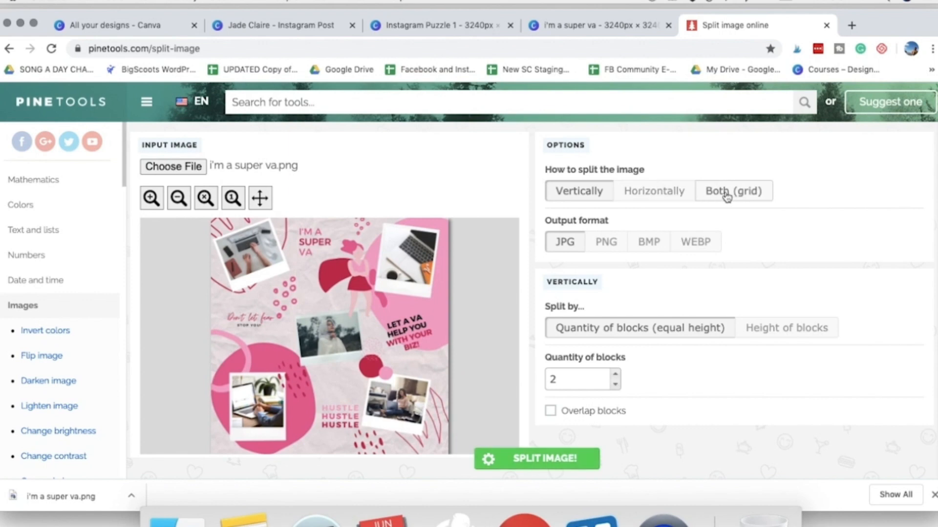
left_click(747, 198)
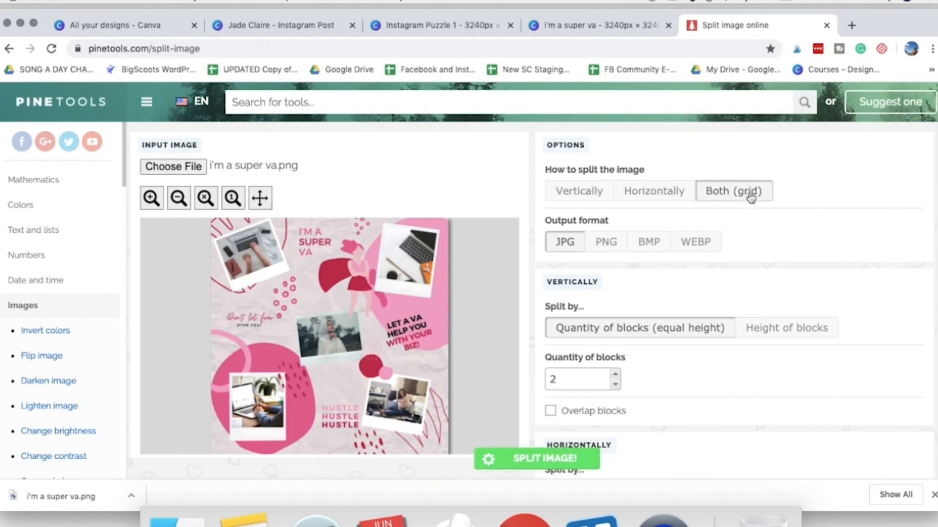
left_click(586, 200)
scroll(487, 321, "down", 1)
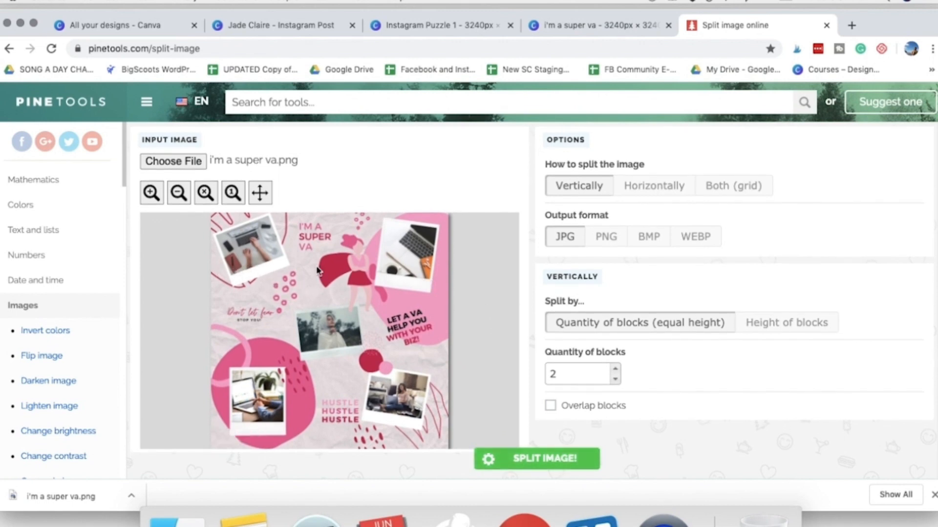
left_click(654, 190)
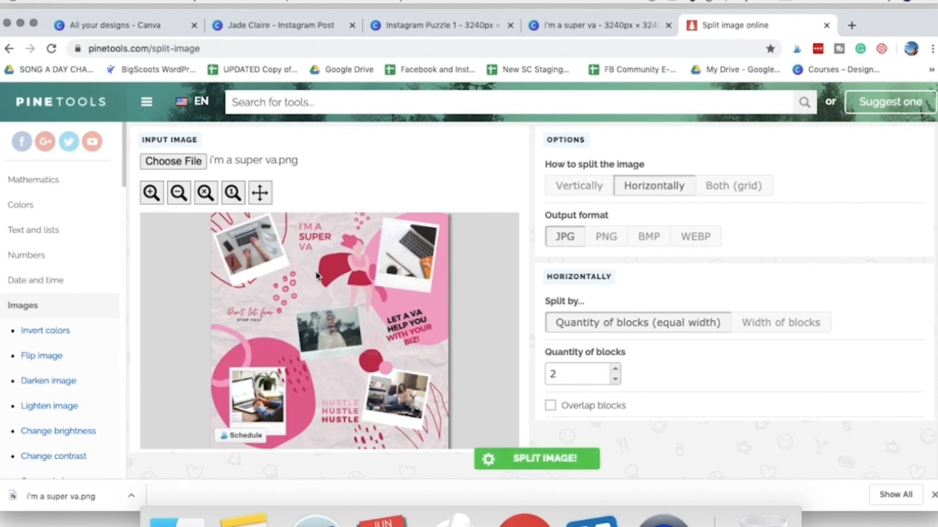
scroll(306, 222, "down", 1)
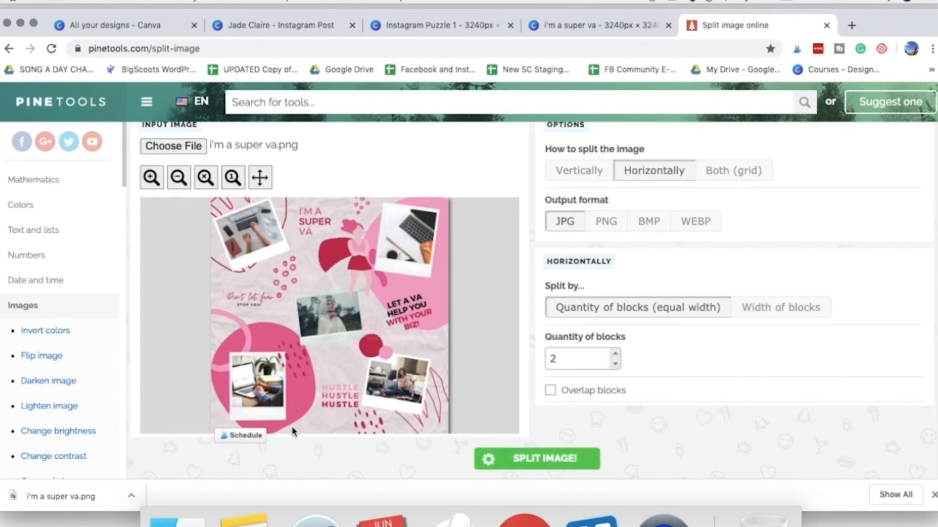
left_click(575, 361)
double_click(551, 359)
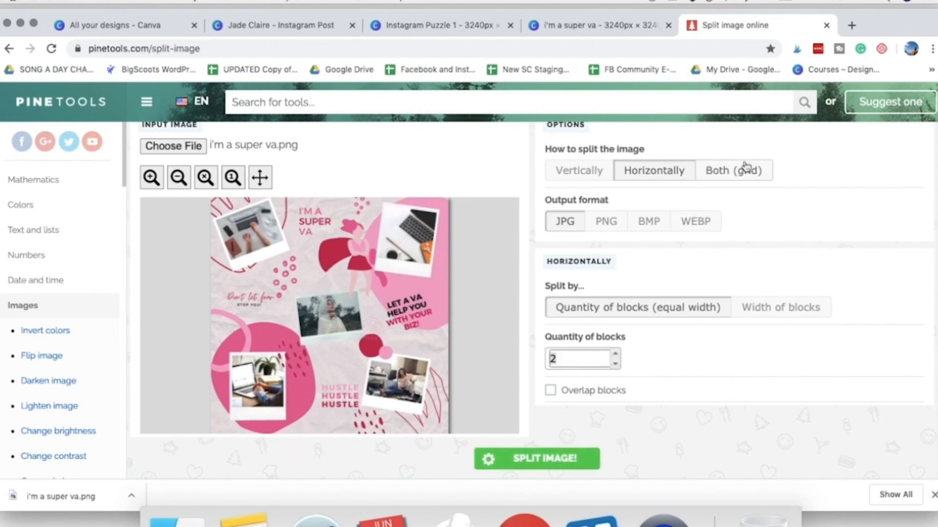
- Set the image to split both ways as a grid and choose PNG as the output format
left_click(736, 176)
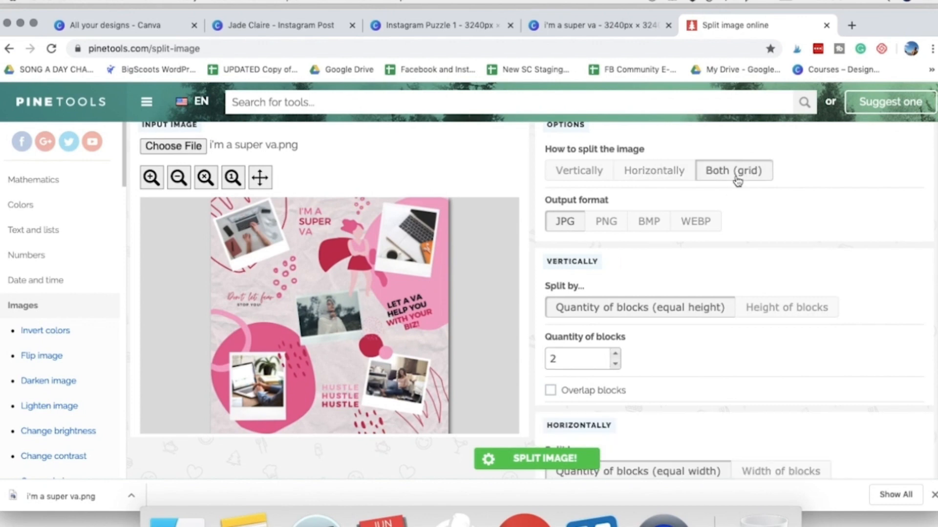
scroll(469, 220, "up", 1)
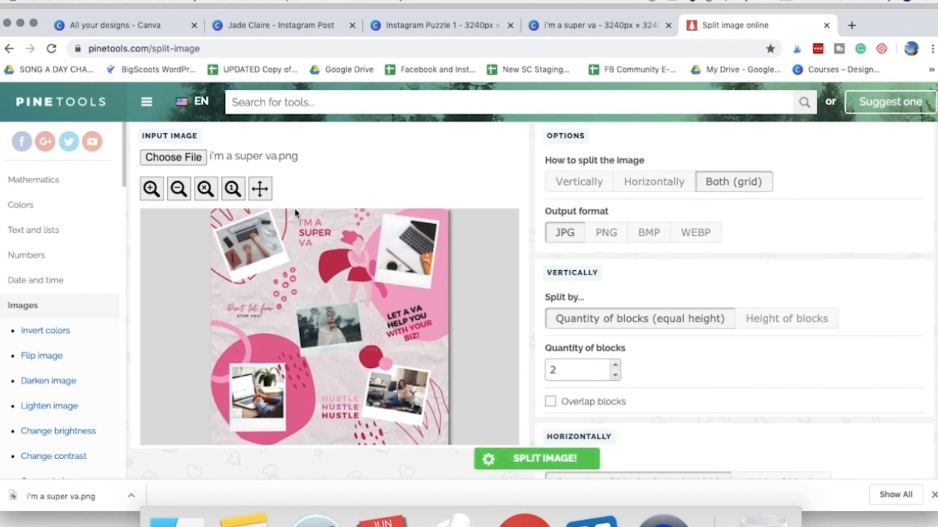
scroll(468, 220, "down", 1)
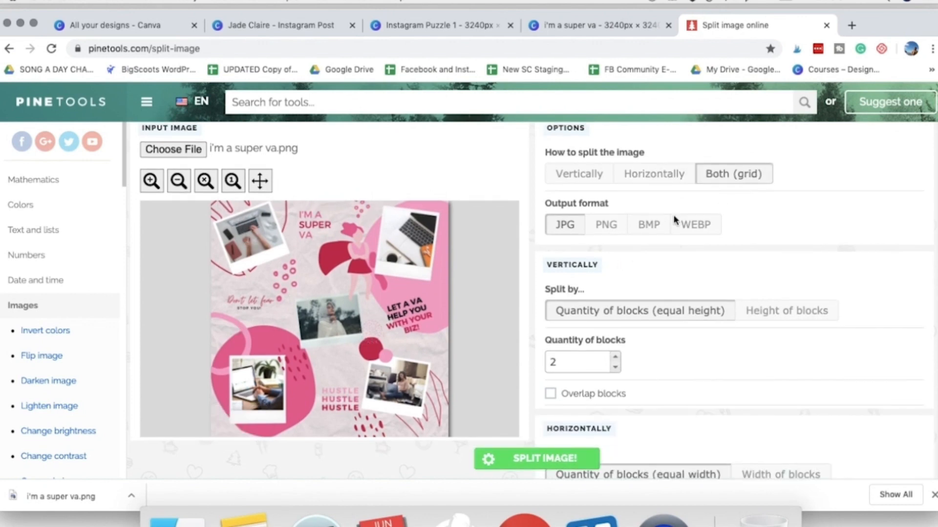
left_click(616, 238)
- Set the quantity of blocks to 3 vertically and 3 horizontally
scroll(635, 293, "down", 3)
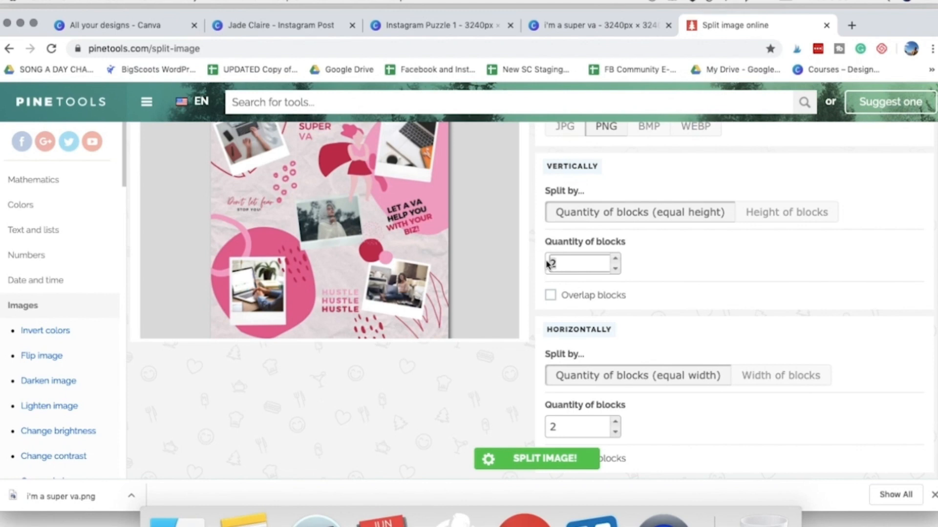
type("3")
scroll(525, 291, "up", 1)
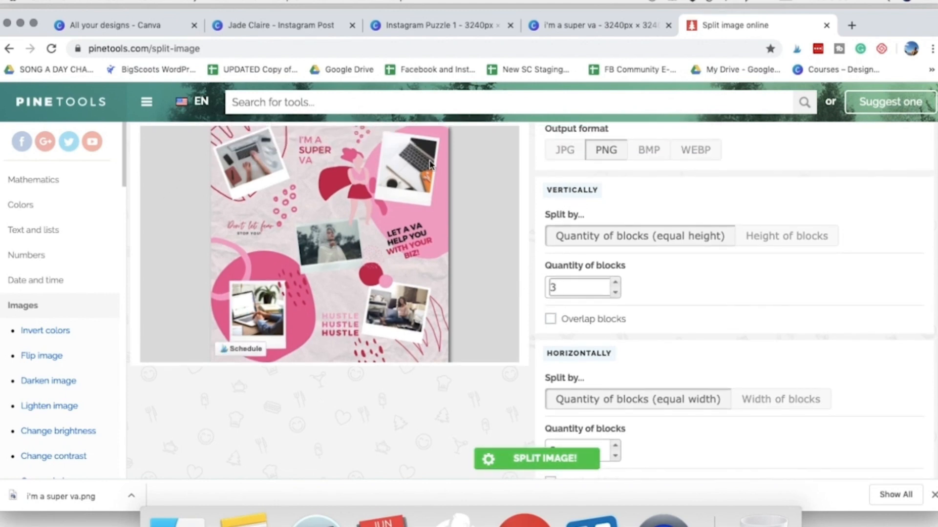
scroll(693, 354, "down", 1)
left_click(550, 405)
type("3")
key("Delete")
scroll(545, 405, "down", 1)
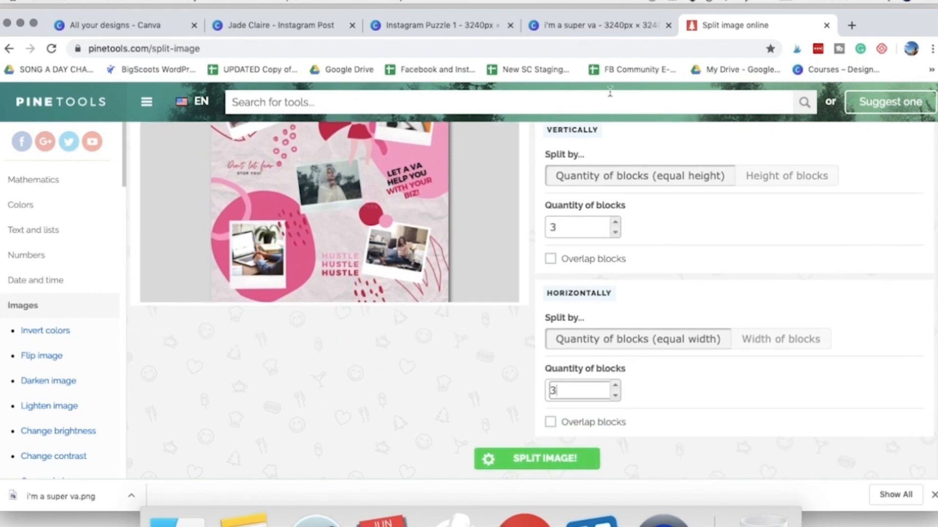
- Check the grid, PNG and block settings and split the image
scroll(682, 295, "up", 3)
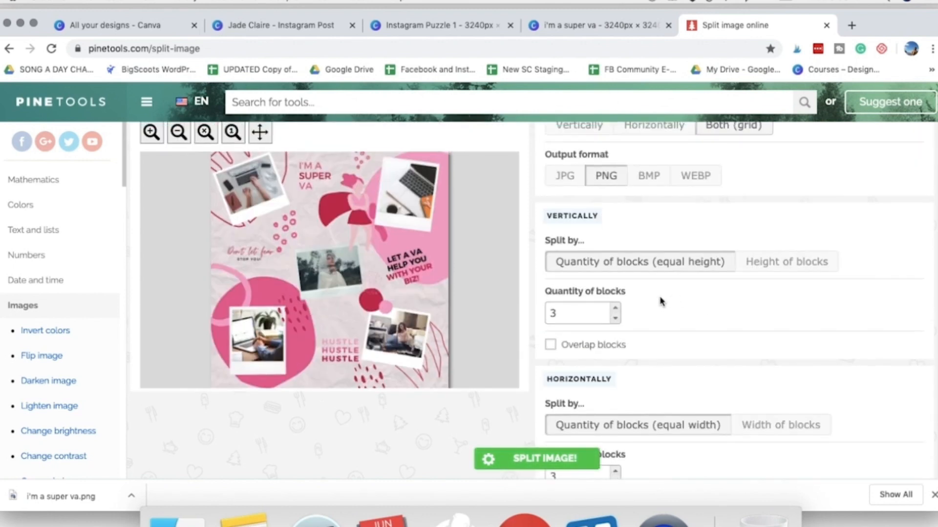
scroll(610, 315, "up", 2)
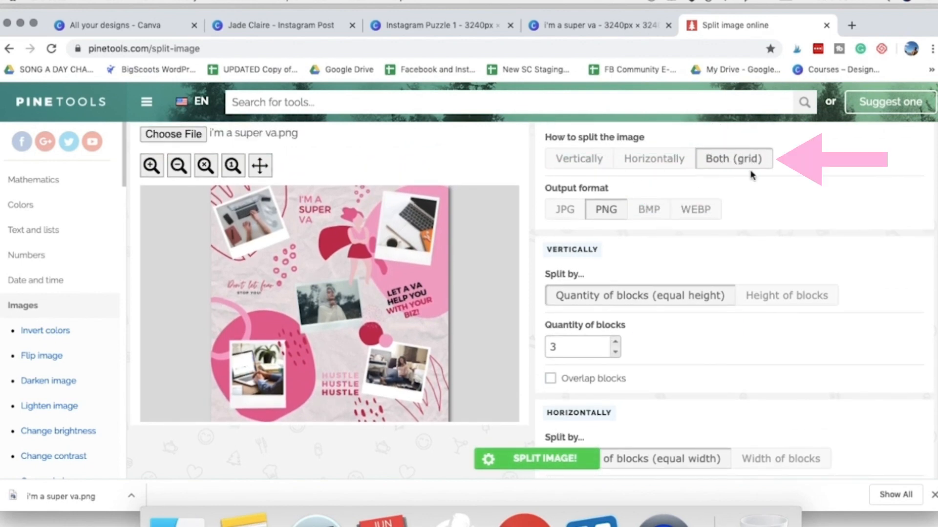
scroll(632, 329, "down", 3)
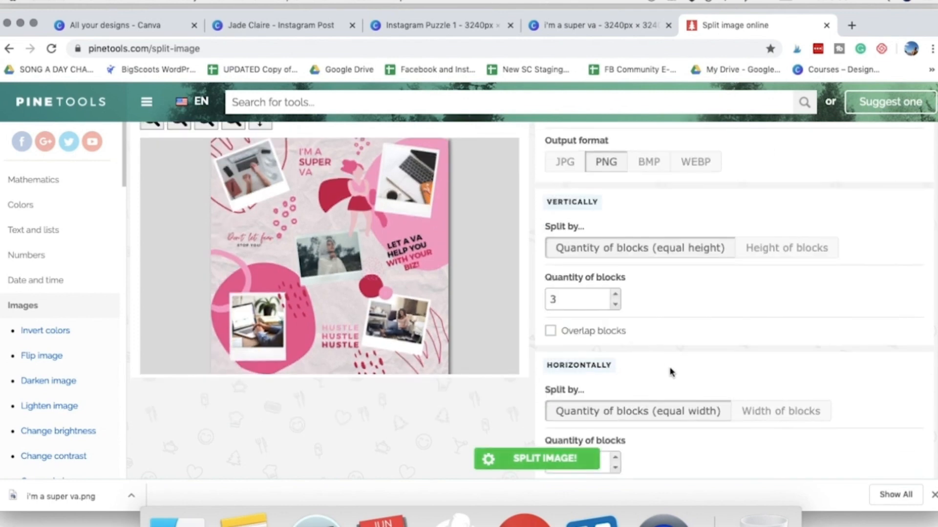
left_click(544, 469)
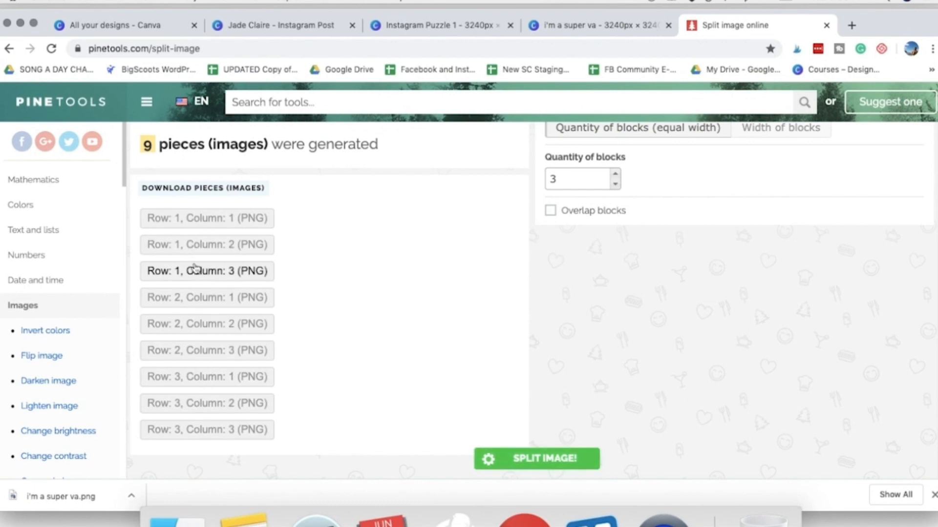
- Download the split PNG pieces one by one, beginning with row 1, column 1 and row 1, column 2
scroll(228, 210, "down", 1)
left_click(261, 210)
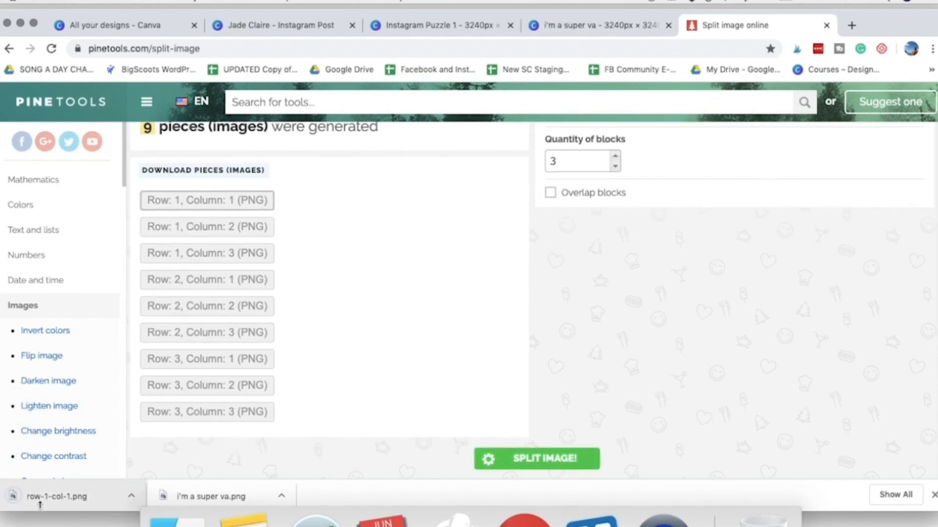
left_click(232, 238)
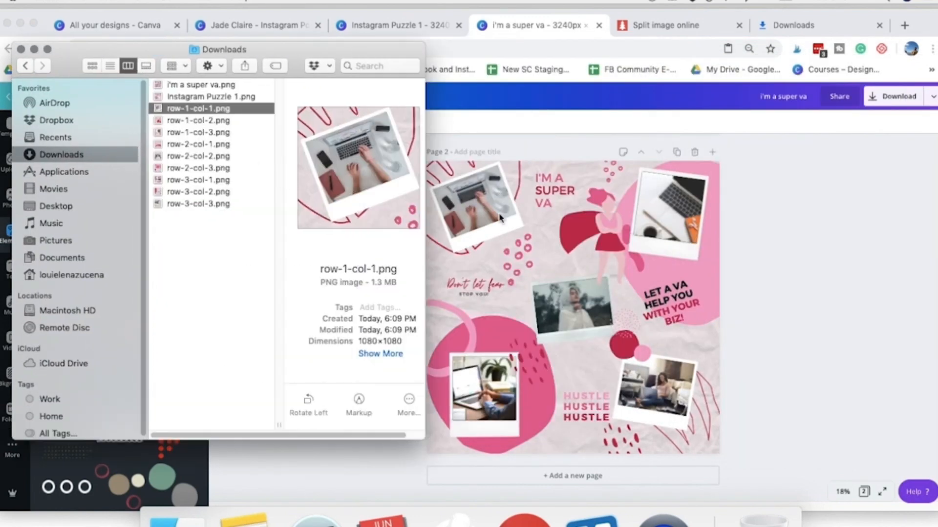
- Preview the tiles from row-1-col-2.png to row-3-col-3.png in the Finder Downloads folder and compare them with the Canva page
left_click(180, 124)
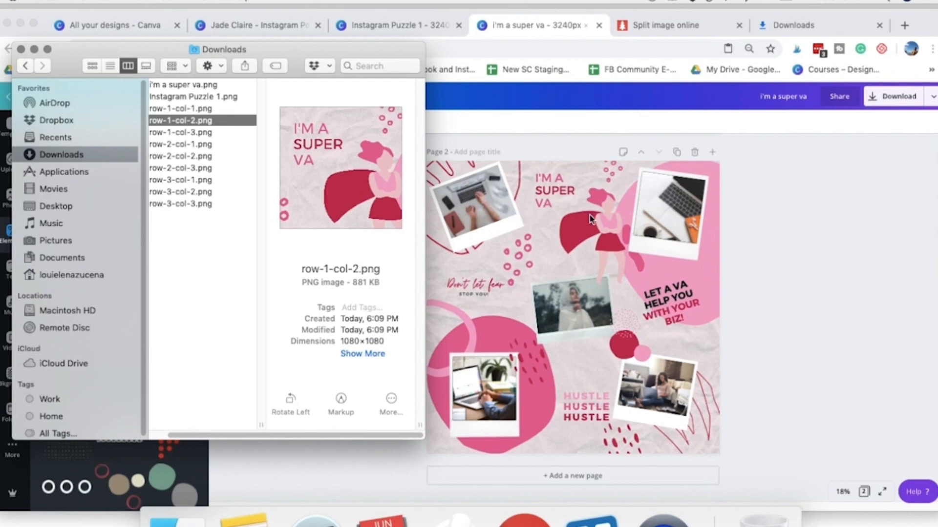
left_click(210, 133)
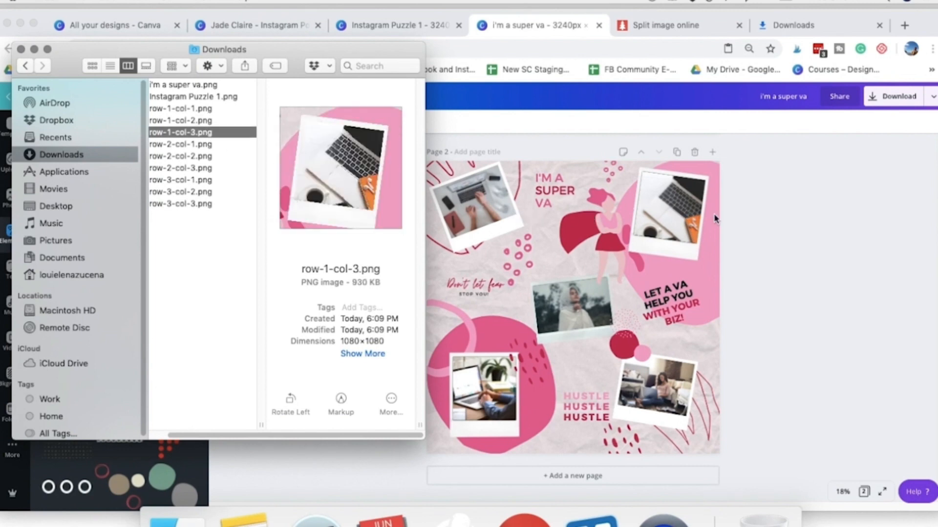
left_click(197, 146)
left_click_drag(297, 62, 234, 47)
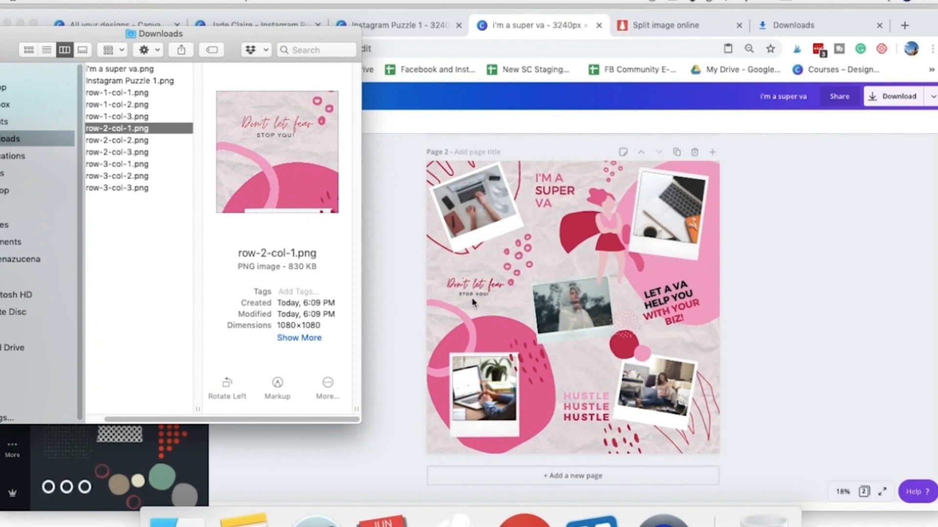
left_click(157, 141)
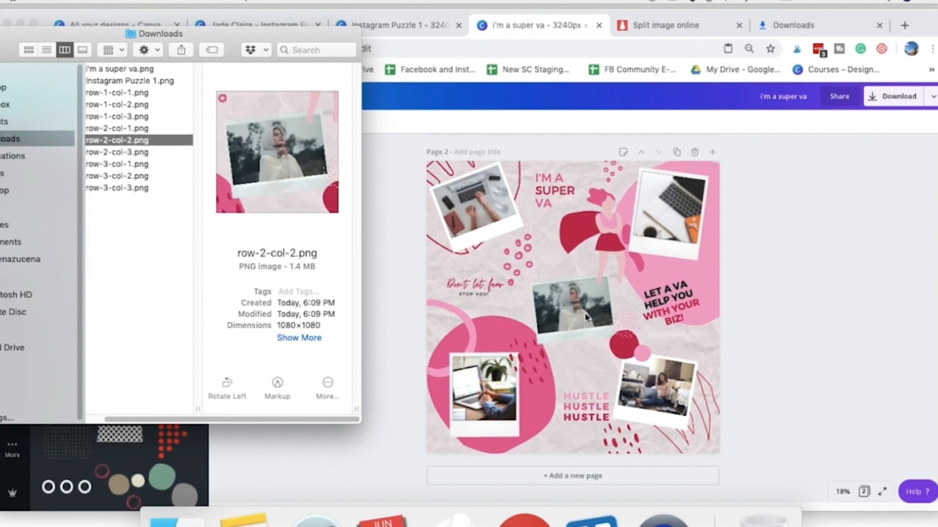
left_click(131, 153)
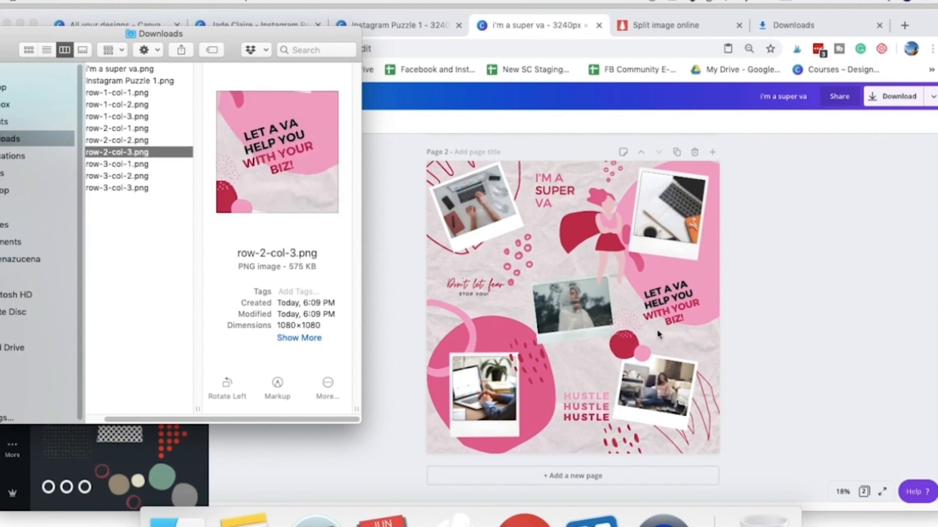
key("Down")
key("Down")
key("Down")
- Select the nine tile files, row-1-col-1.png to row-3-col-3.png, in an enlarged Downloads window and return to the Canva design
left_click_drag(362, 427, 814, 494)
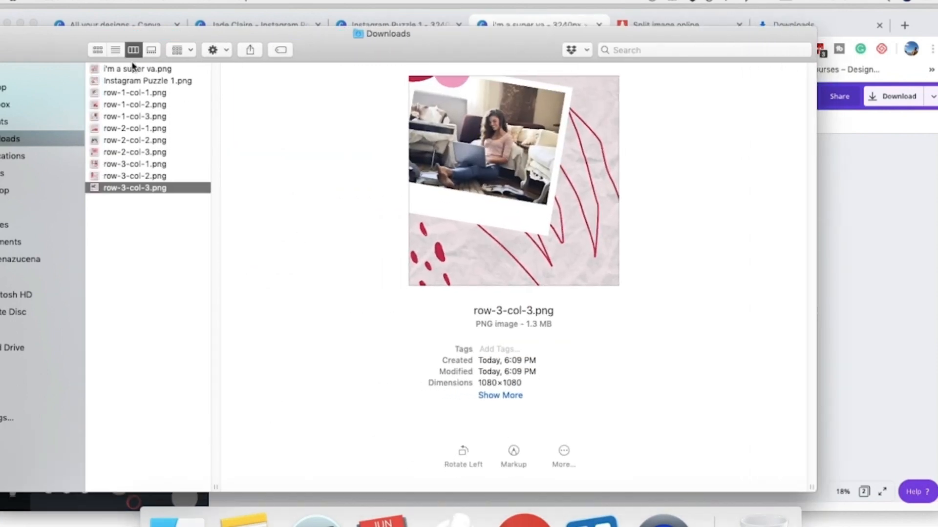
left_click_drag(136, 35, 259, 39)
left_click(256, 107)
left_click(262, 97)
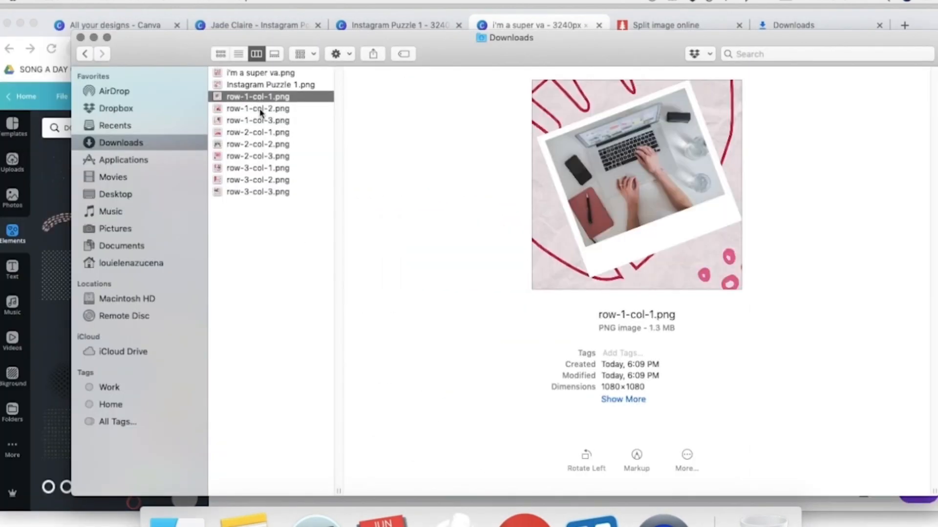
left_click(262, 109)
left_click(264, 131)
left_click_drag(256, 269, 261, 100)
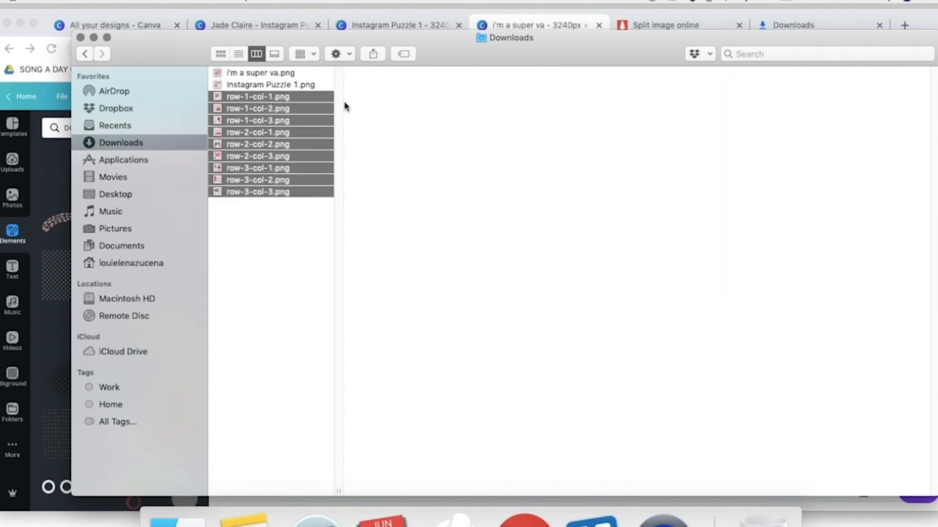
left_click(834, 511)
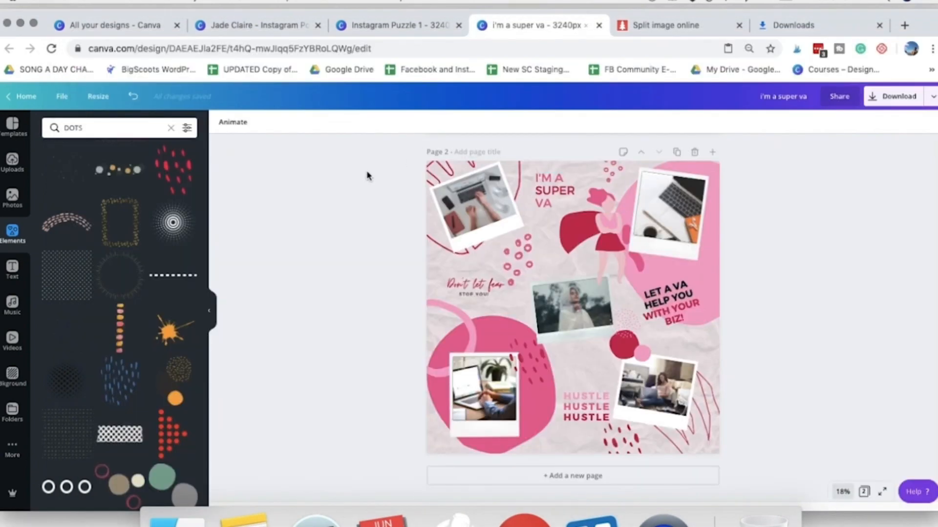